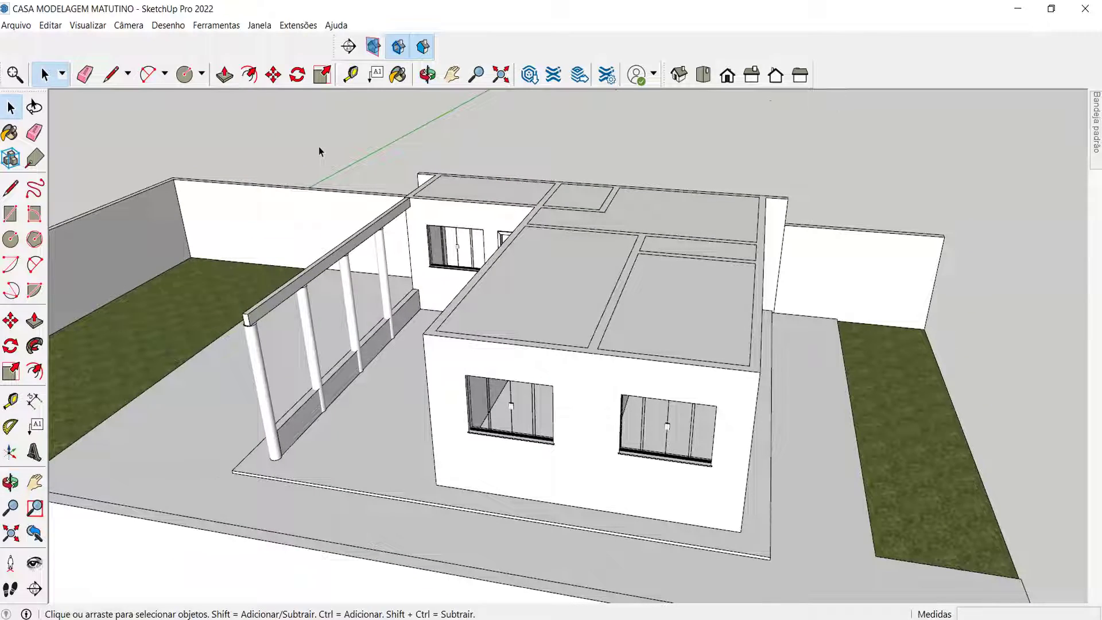
# Examine the house's roof slab, outer walls, veranda and surrounding lot from several angles.
pyautogui.moveTo(588, 214); pyautogui.dragTo(673, 325, button='middle')
pyautogui.scroll(3, 561, 301)
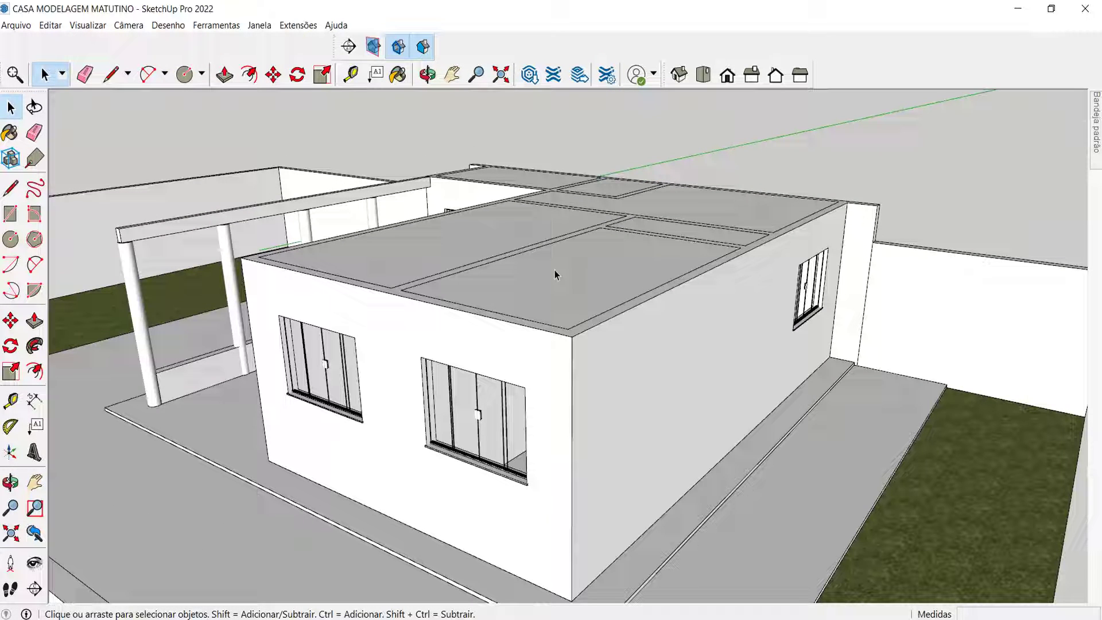
pyautogui.moveTo(368, 244); pyautogui.dragTo(419, 241, button='middle')
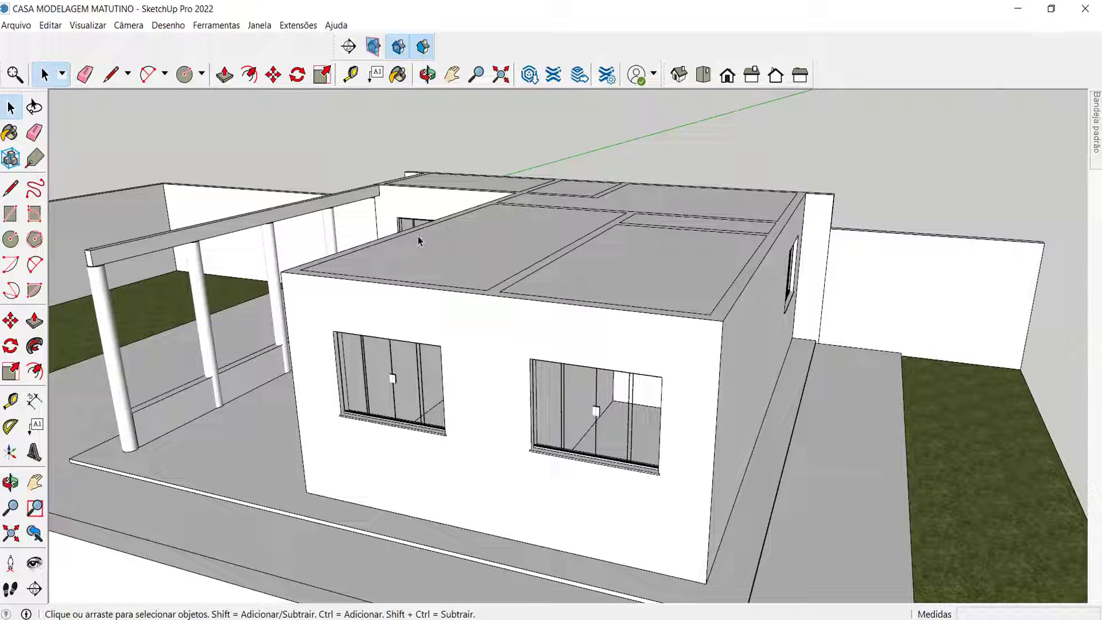
pyautogui.moveTo(529, 233); pyautogui.dragTo(420, 334, button='middle')
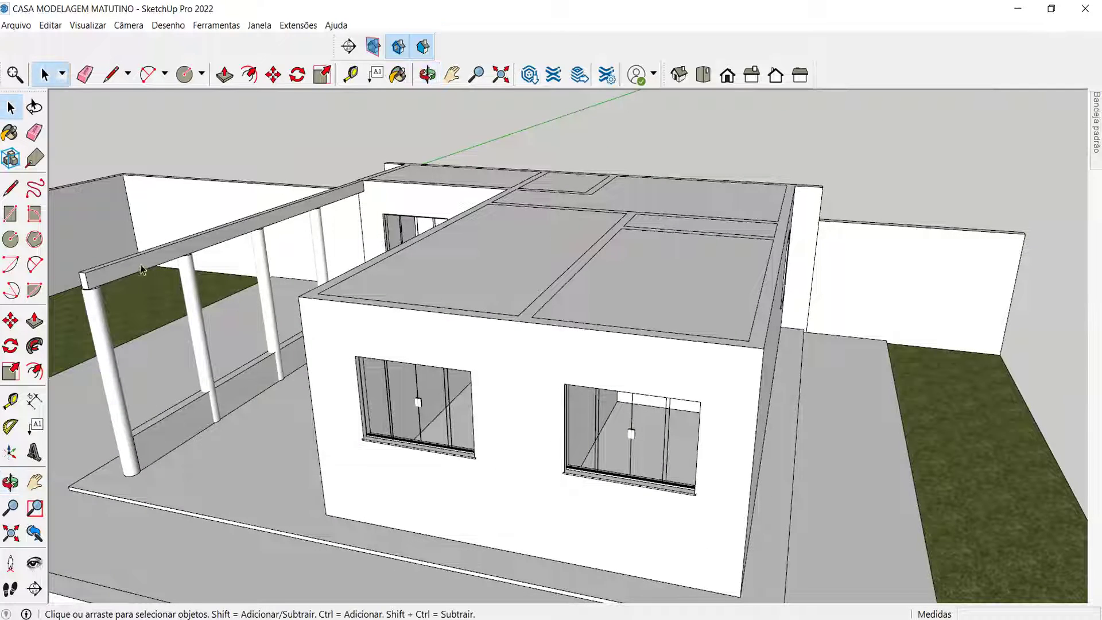
pyautogui.scroll(-4, 304, 191)
pyautogui.scroll(3, 442, 226)
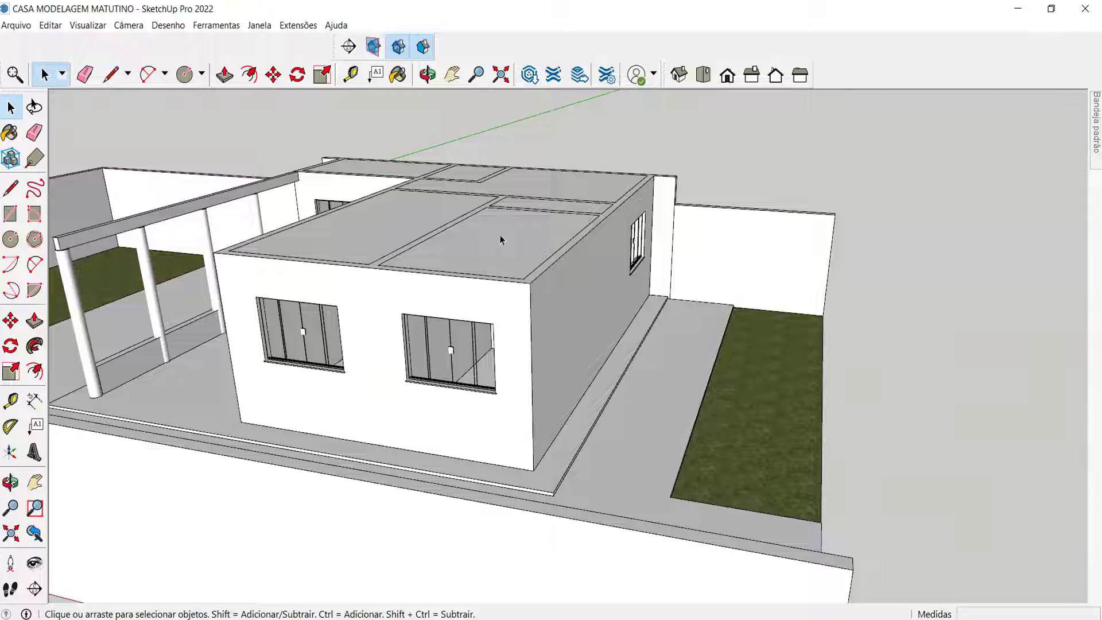
pyautogui.moveTo(500, 237); pyautogui.dragTo(537, 247, button='middle')
pyautogui.scroll(2, 574, 294)
pyautogui.moveTo(574, 294); pyautogui.dragTo(451, 297, button='middle')
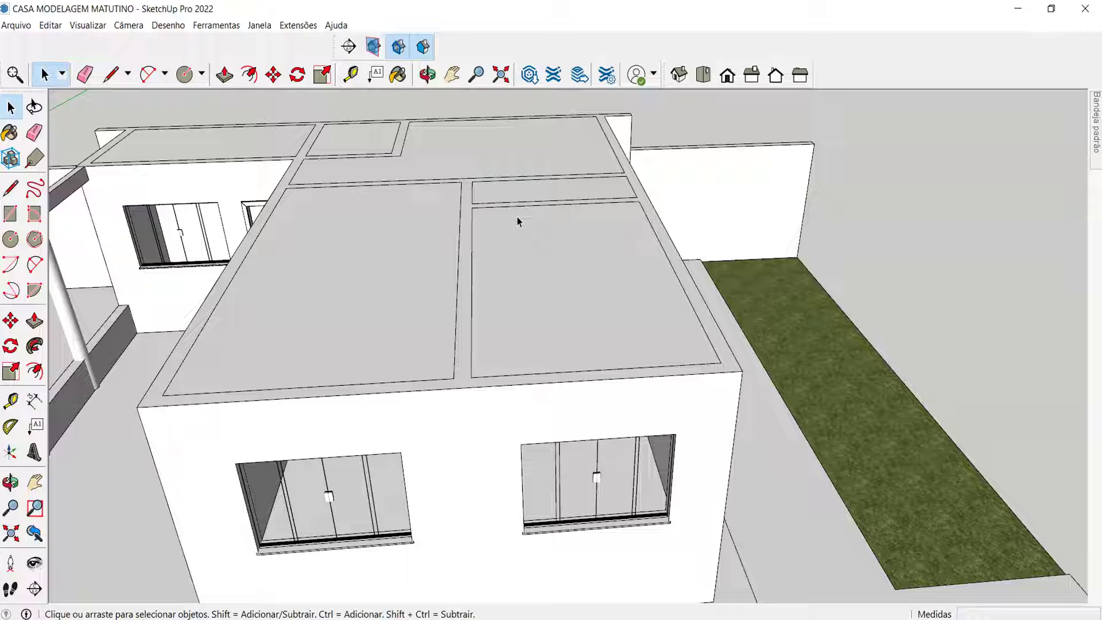
pyautogui.scroll(-5, 491, 346)
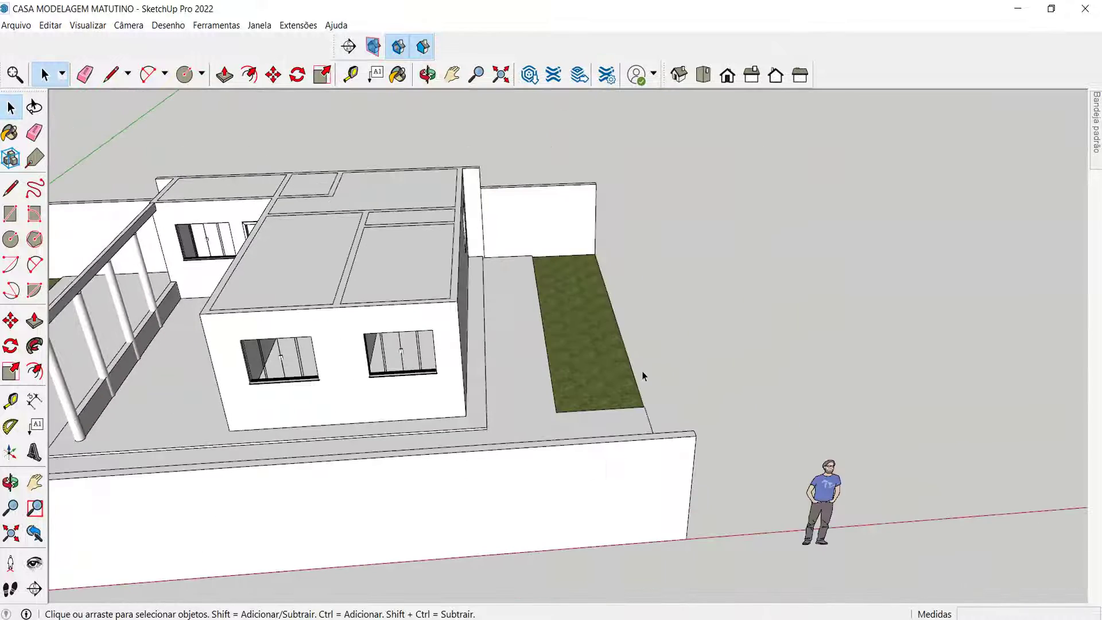
# Draw a 1 m horizontal line along the red axis on the open ground beside the lot.
pyautogui.moveTo(675, 362)
pyautogui.mouseDown(button='middle')
pyautogui.moveTo(775, 346)
pyautogui.moveTo(672, 312)
pyautogui.moveTo(753, 418)
pyautogui.mouseUp(button='middle')
pyautogui.scroll(3, 752, 419)
pyautogui.press('l')
pyautogui.click(678, 408)
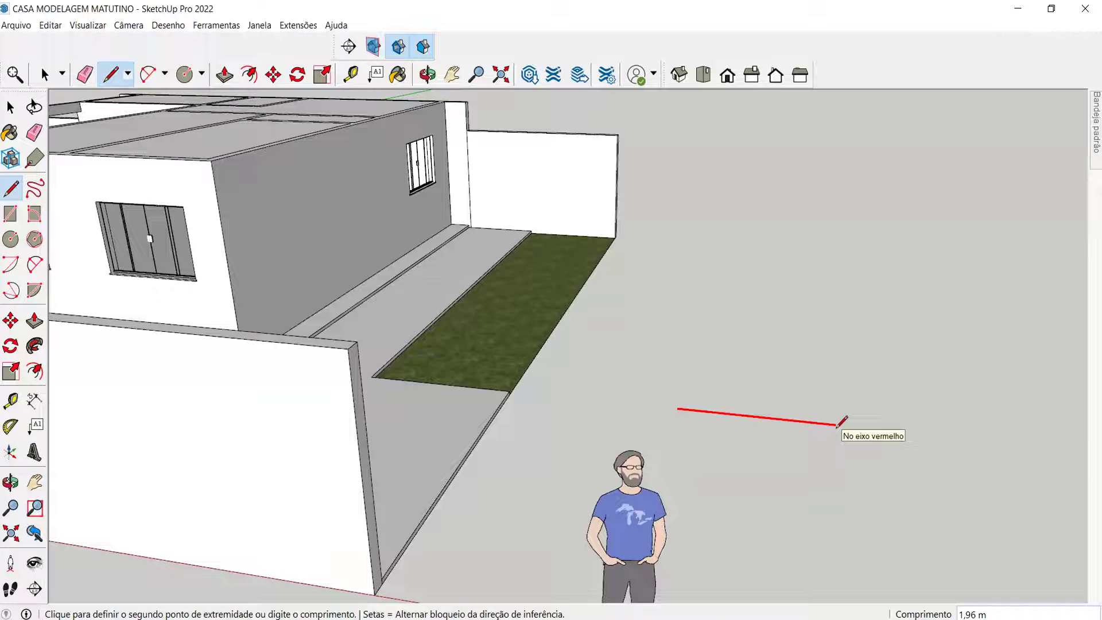
pyautogui.press('Return')
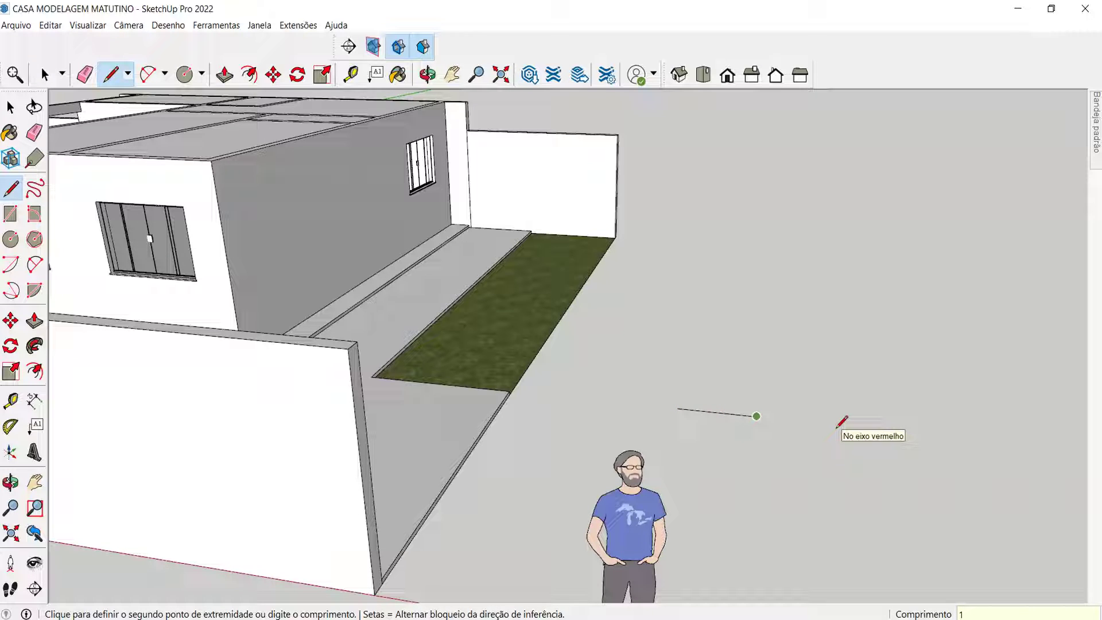
pyautogui.scroll(3, 761, 396)
pyautogui.press('space')
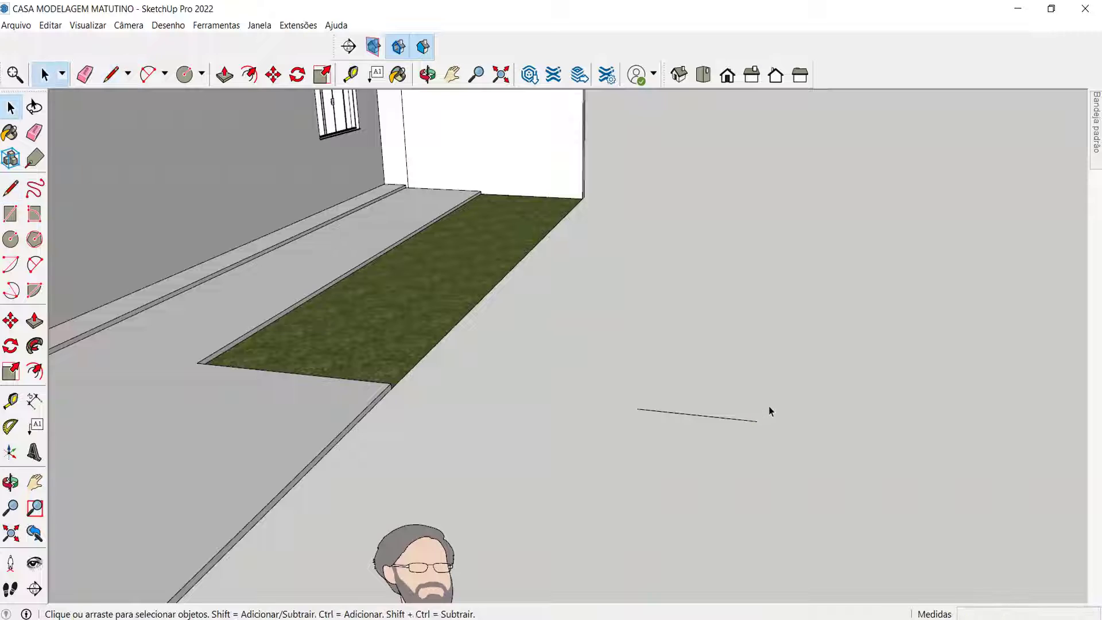
# Draw a 0.35 m vertical line from the near end of the baseline and close the slope triangle to its far end.
pyautogui.press('l')
pyautogui.click(638, 408)
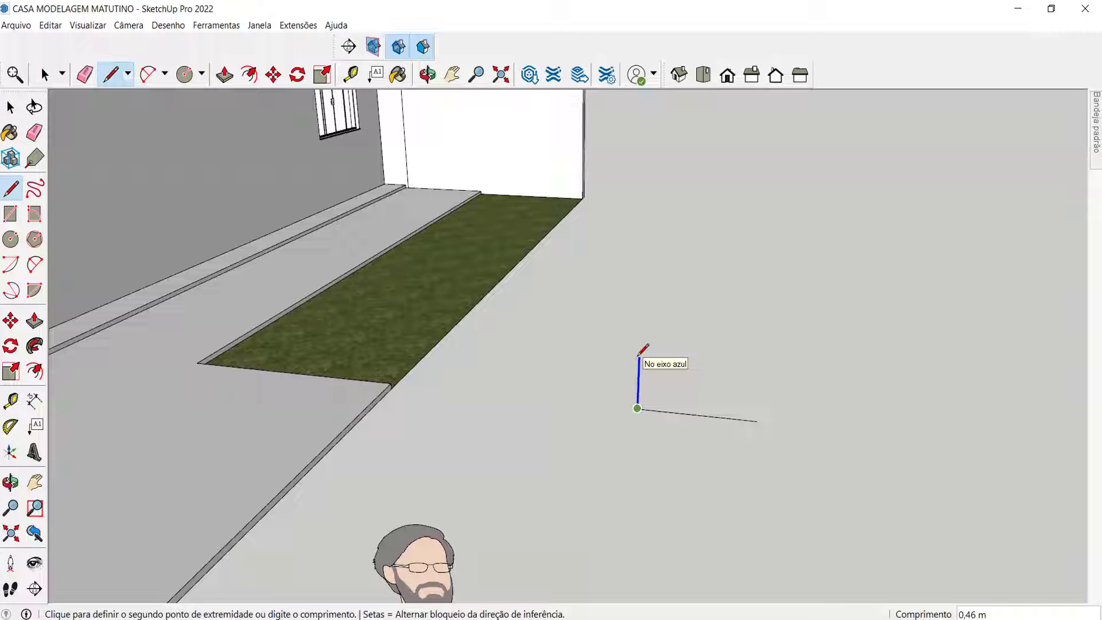
pyautogui.write(',35')
pyautogui.press('Return')
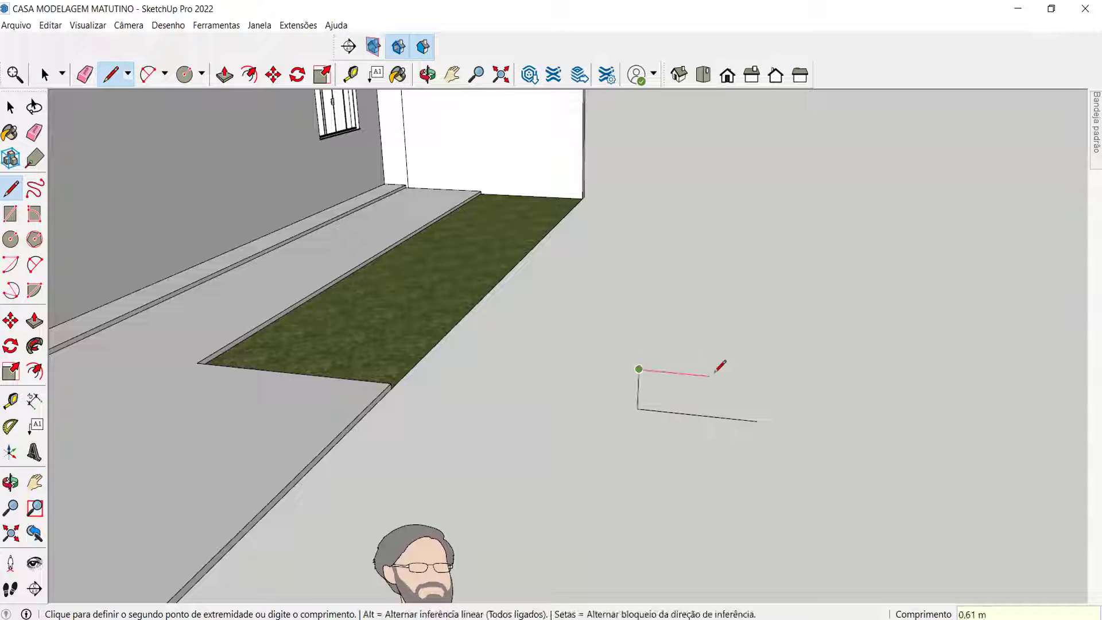
pyautogui.click(758, 420)
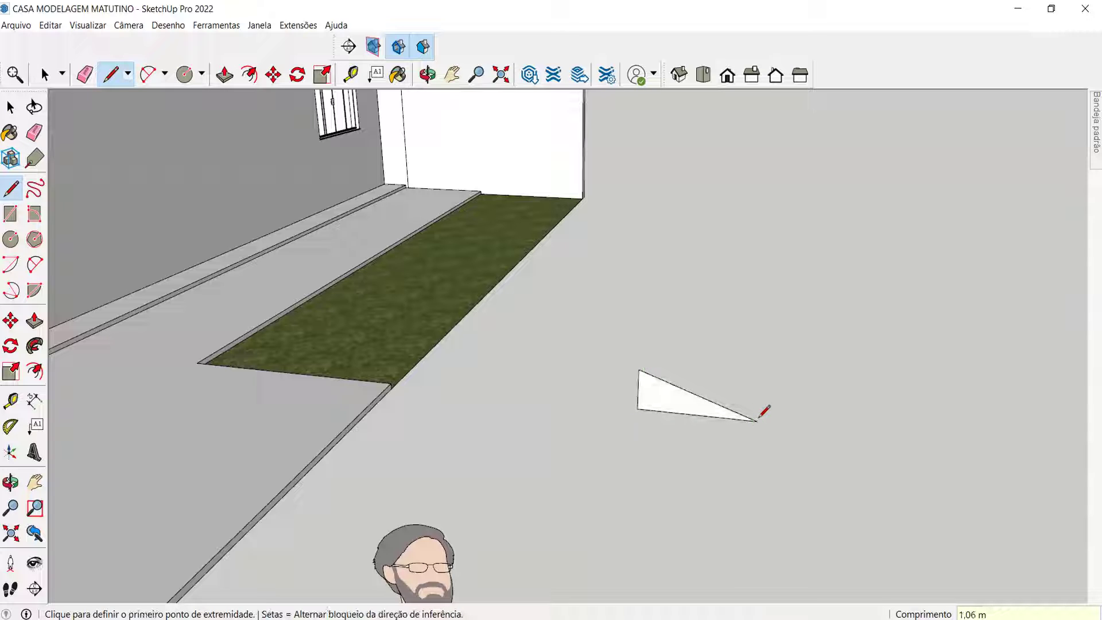
pyautogui.press('space')
pyautogui.click(714, 404)
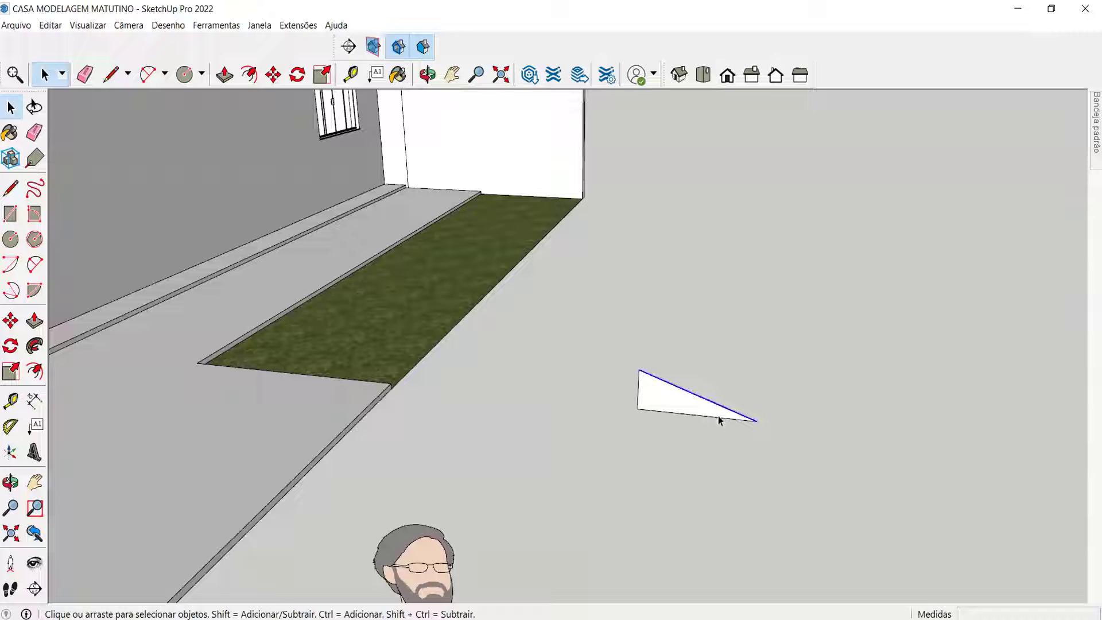
pyautogui.click(718, 416)
pyautogui.click(694, 396)
# Mark a point 0.1 m up the triangle's vertical edge and join it to the far tip with a line.
pyautogui.scroll(2, 717, 412)
pyautogui.press('l')
pyautogui.click(609, 410)
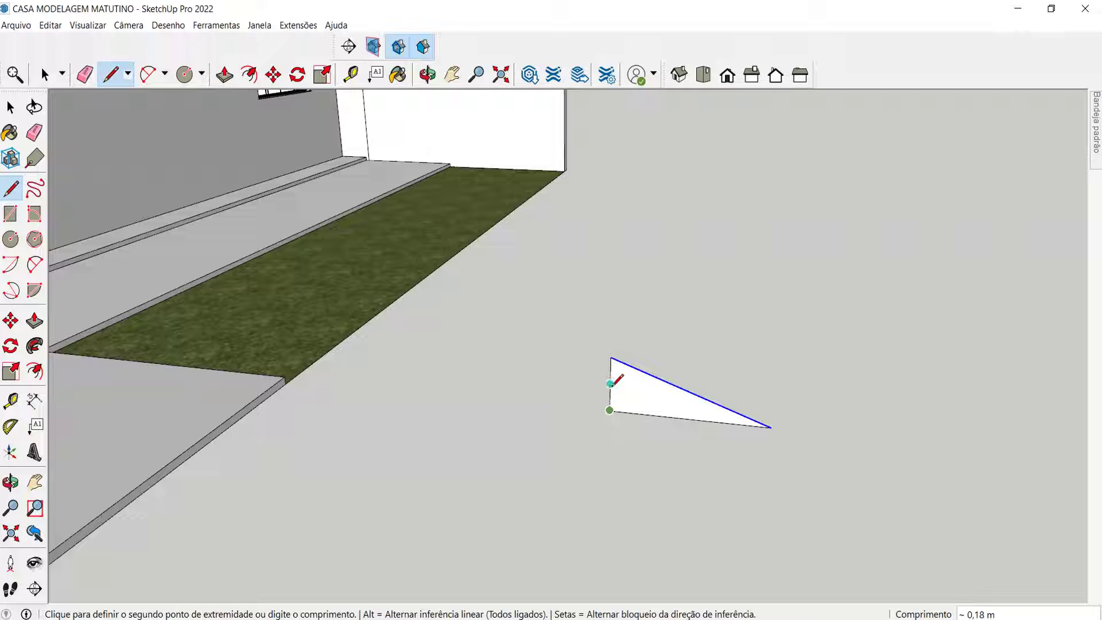
pyautogui.click(610, 384)
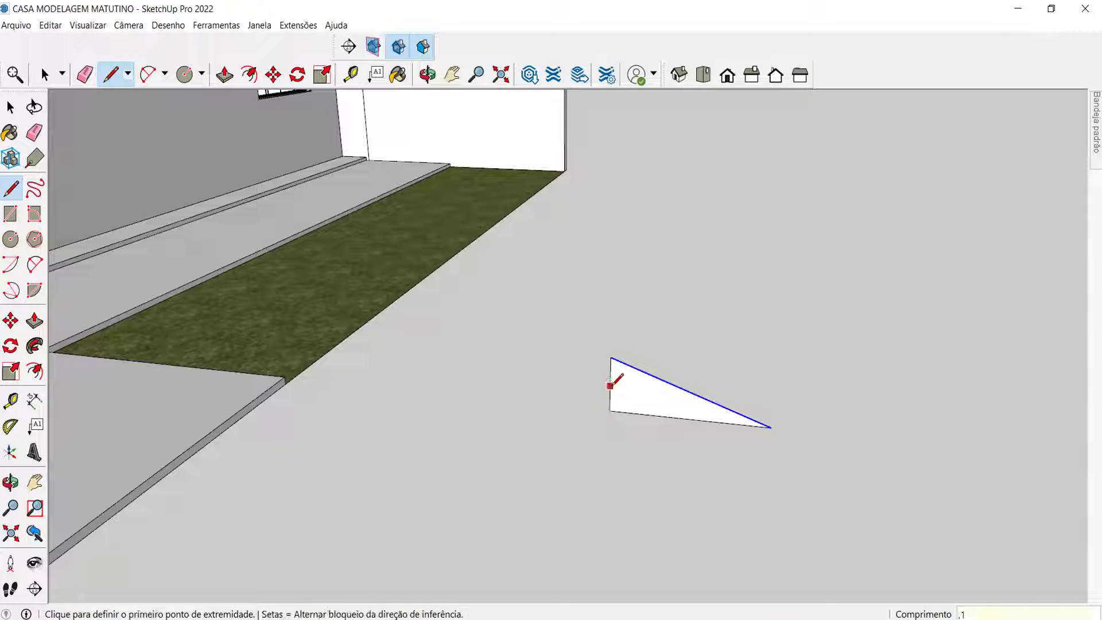
pyautogui.click(611, 394)
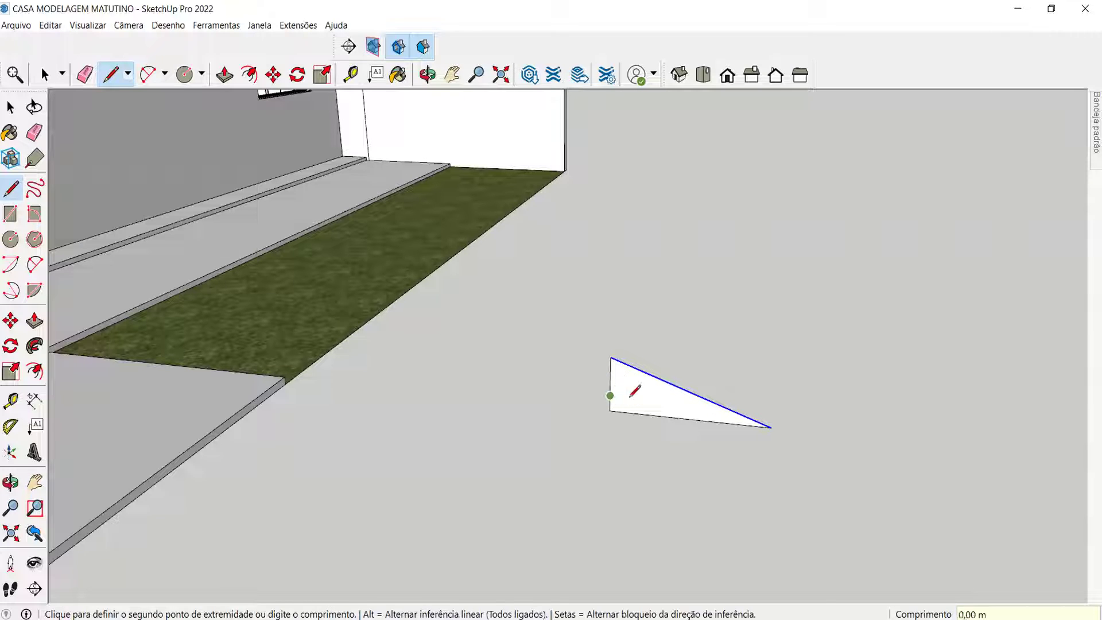
pyautogui.click(770, 427)
pyautogui.press('space')
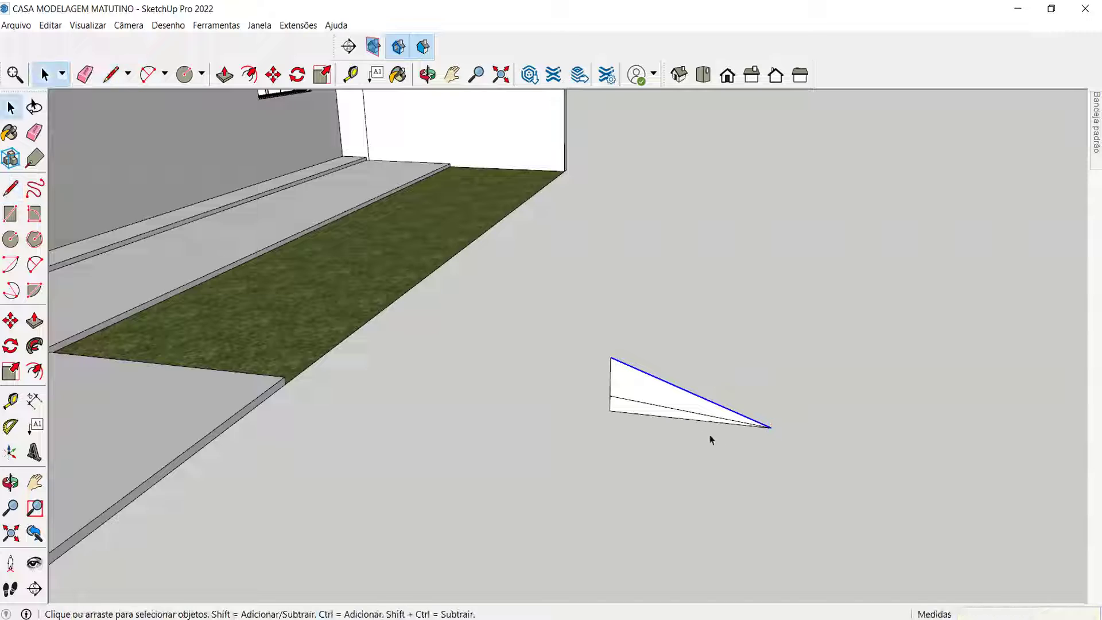
# Select the whole slope triangle with its inner line and delete it.
pyautogui.click(657, 405)
pyautogui.click(662, 381)
pyautogui.moveTo(554, 305); pyautogui.dragTo(848, 488)
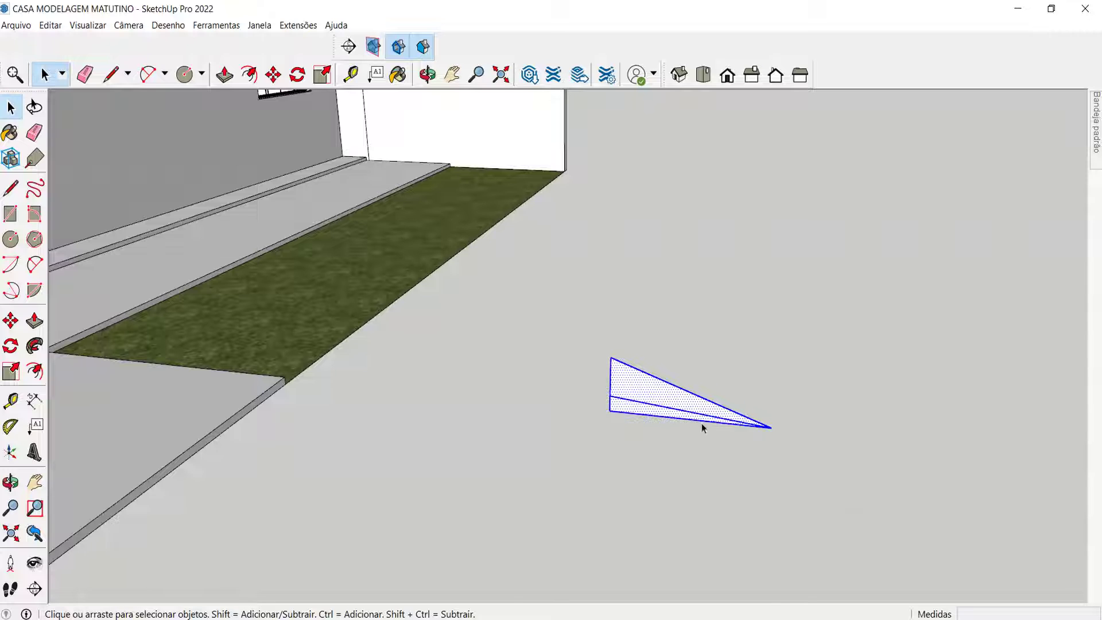
pyautogui.scroll(-2, 632, 375)
pyautogui.scroll(2, 632, 375)
pyautogui.press('Delete')
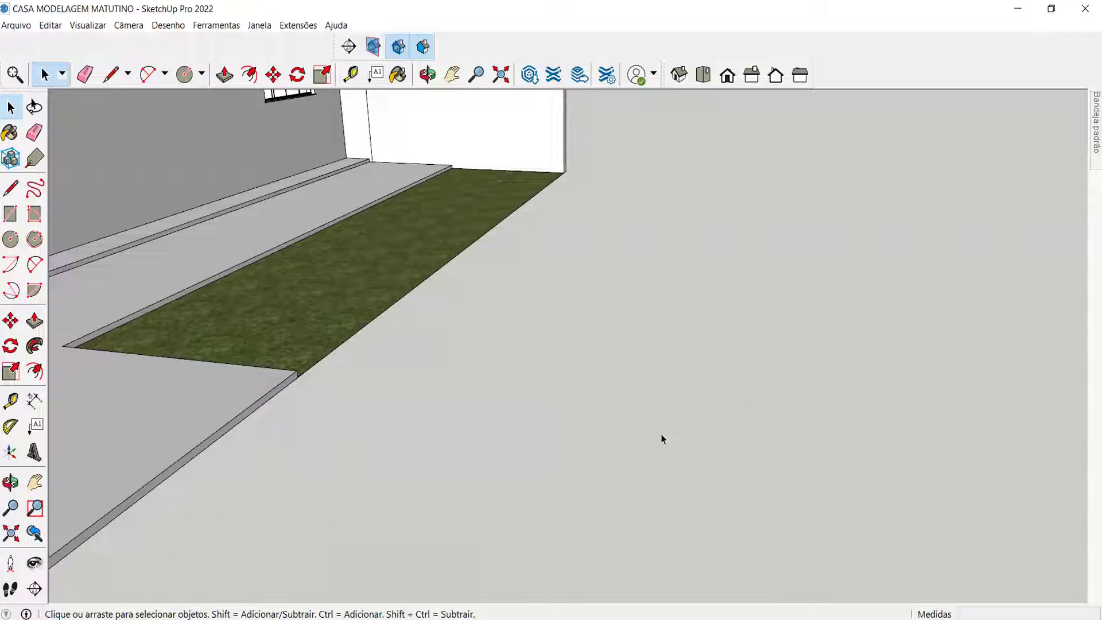
# Examine the house's slab edges, front and side walls, veranda columns and side yards from several angles.
pyautogui.hotkey('shift', 'z')
pyautogui.scroll(3, 346, 327)
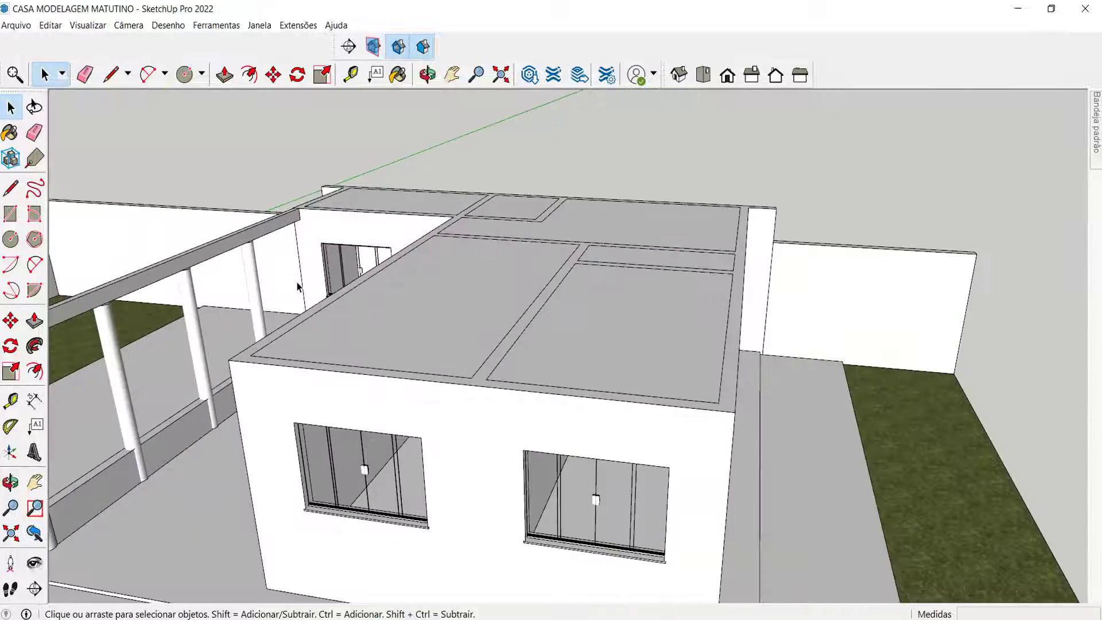
pyautogui.moveTo(346, 327); pyautogui.dragTo(408, 322, button='middle')
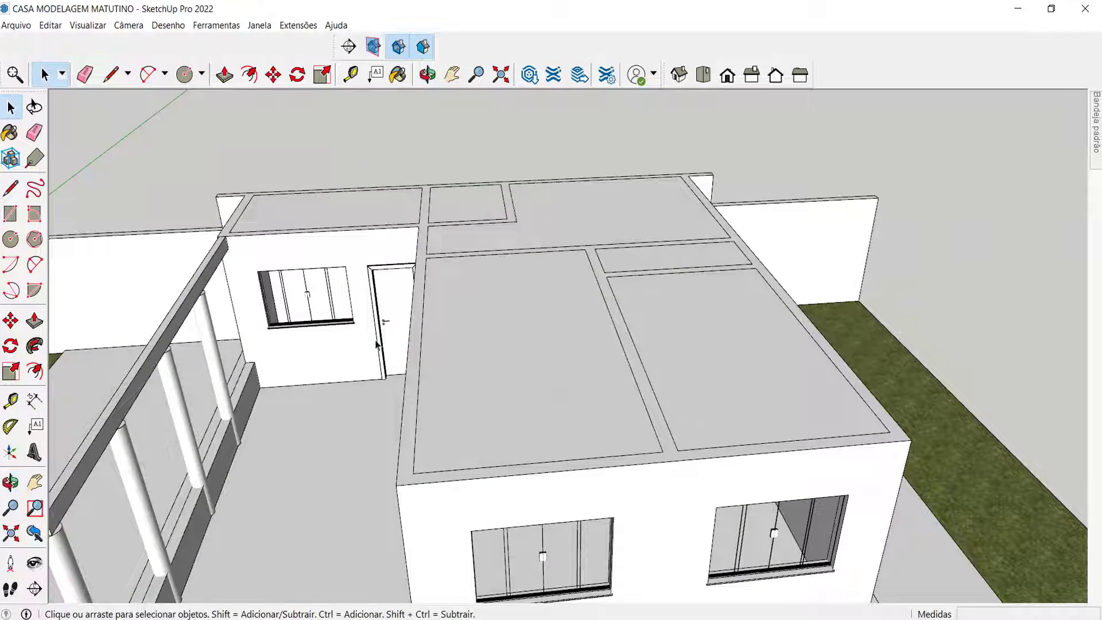
pyautogui.scroll(-3, 431, 360)
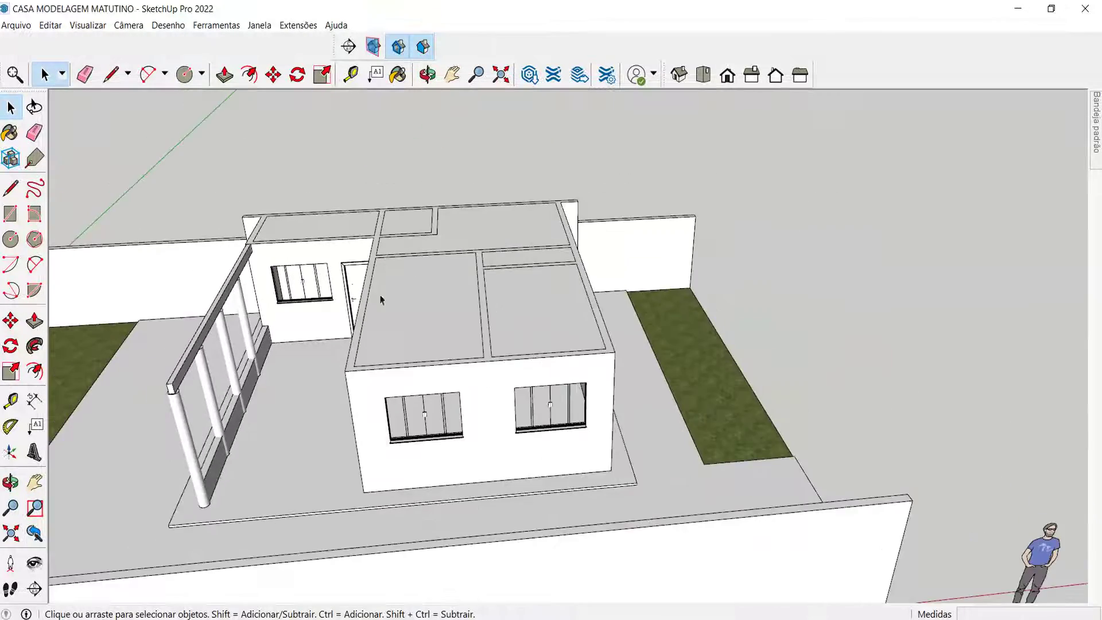
pyautogui.scroll(2, 593, 386)
pyautogui.moveTo(593, 386); pyautogui.dragTo(457, 381, button='middle')
pyautogui.scroll(2, 447, 450)
pyautogui.scroll(2, 446, 445)
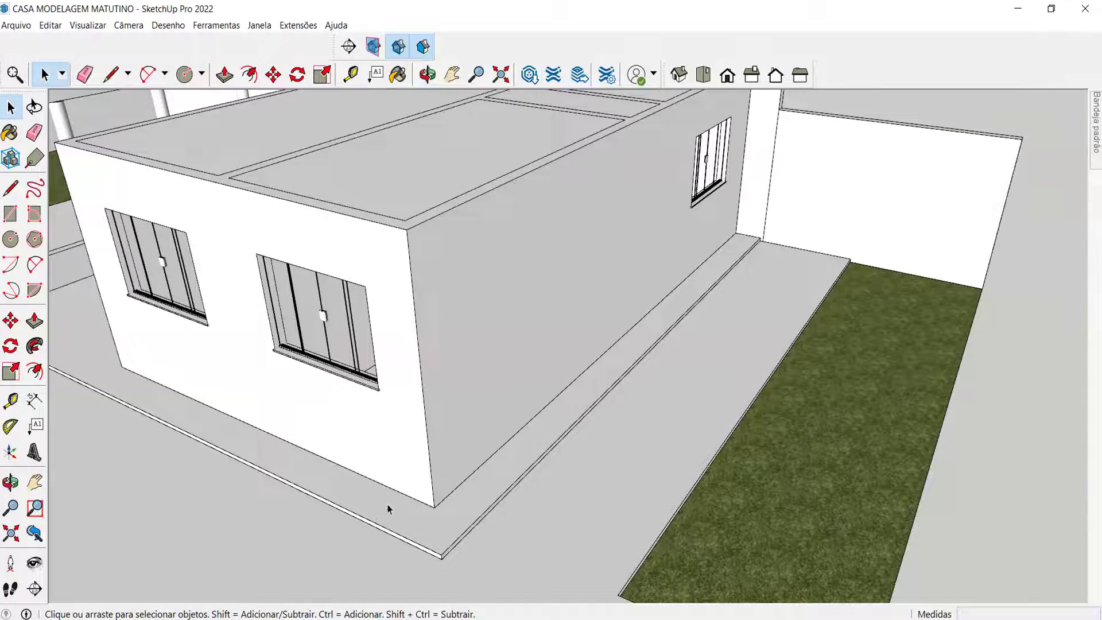
pyautogui.scroll(-3, 511, 413)
pyautogui.moveTo(328, 259); pyautogui.dragTo(467, 295, button='middle')
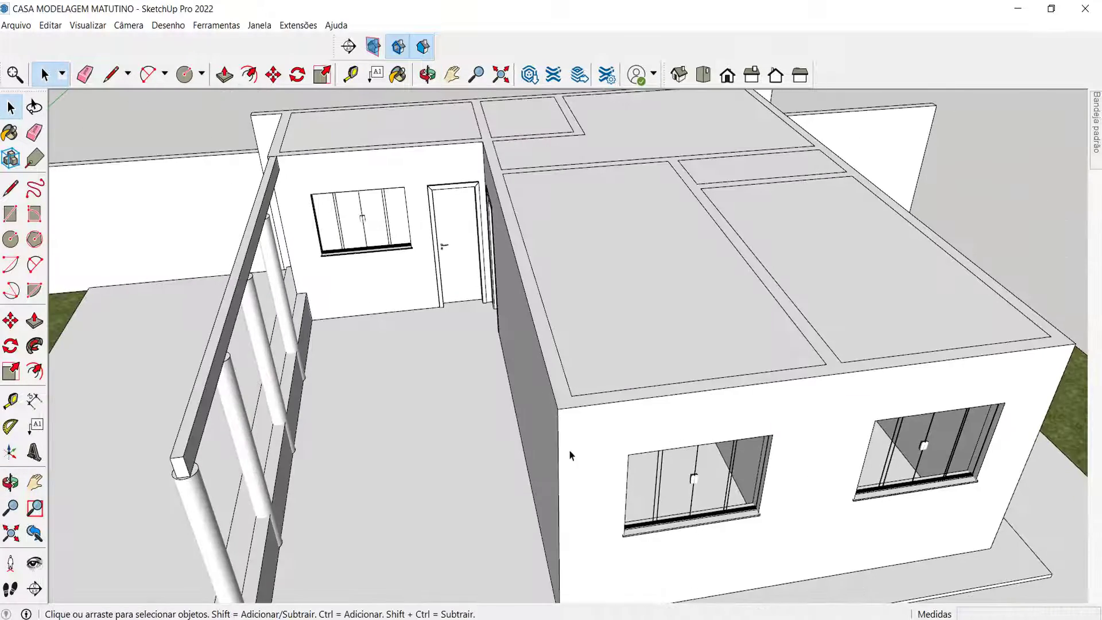
pyautogui.scroll(1, 570, 449)
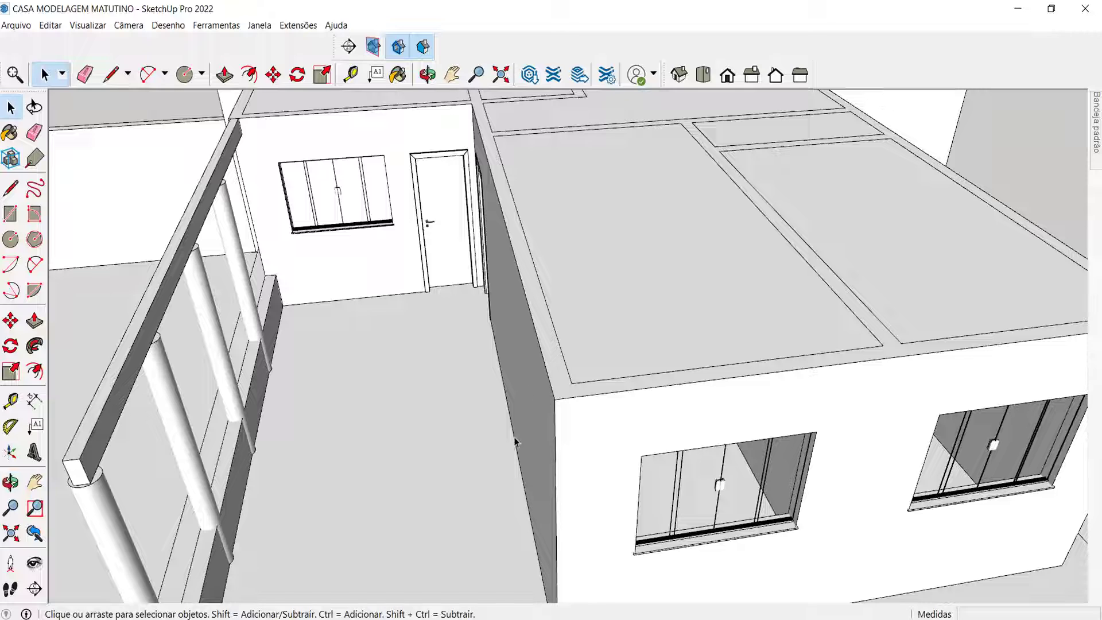
pyautogui.scroll(-3, 554, 313)
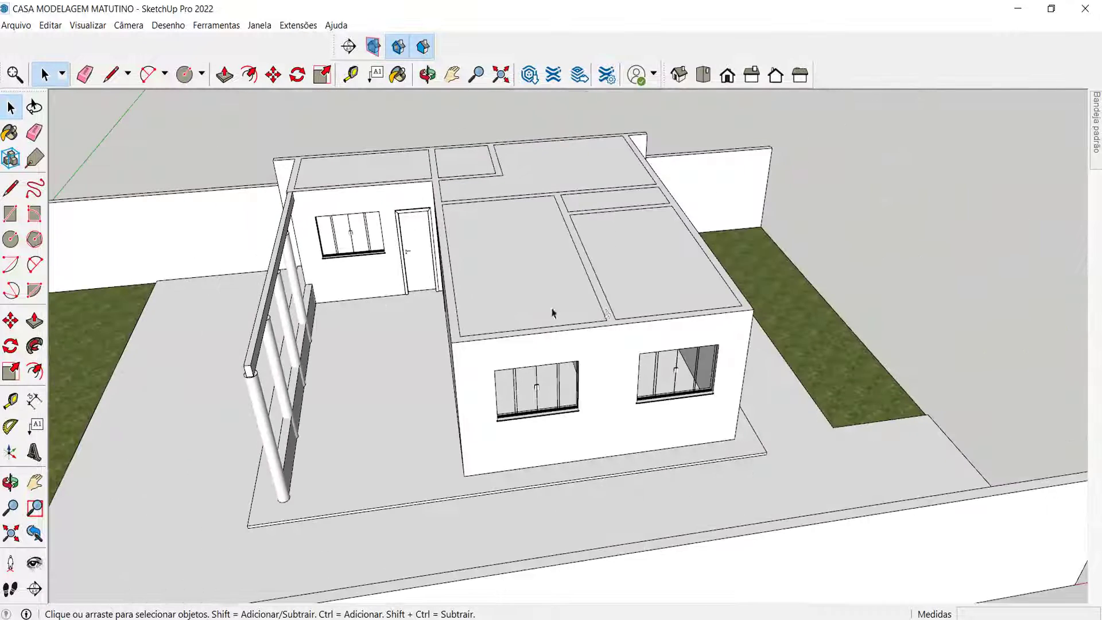
pyautogui.scroll(3, 775, 315)
pyautogui.moveTo(775, 315); pyautogui.dragTo(618, 283, button='middle')
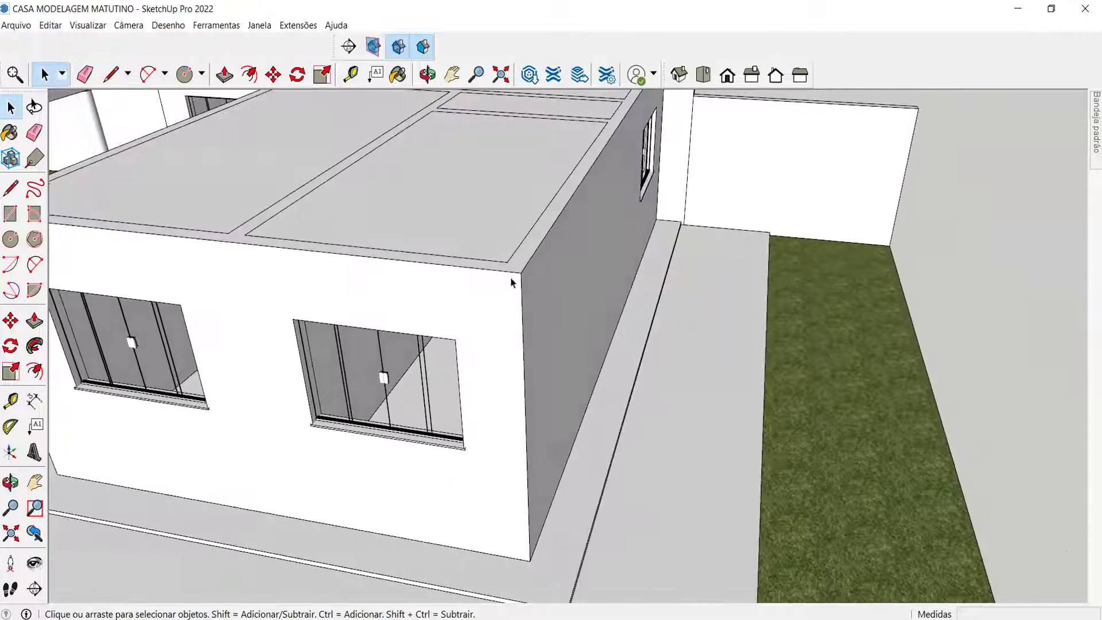
pyautogui.scroll(-3, 529, 248)
pyautogui.scroll(3, 505, 247)
# Draw a 1 m line along the red axis from the front wall's upper edge, extending past the corner beside the lawn.
pyautogui.moveTo(465, 244); pyautogui.dragTo(576, 275, button='middle')
pyautogui.scroll(-2, 577, 279)
pyautogui.press('l')
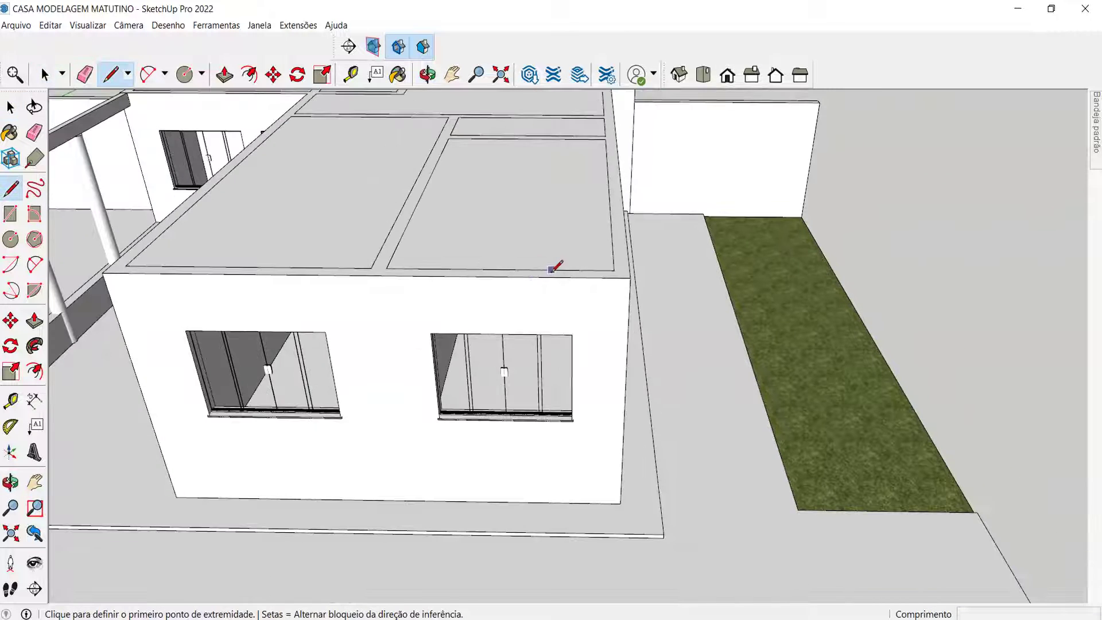
pyautogui.click(551, 277)
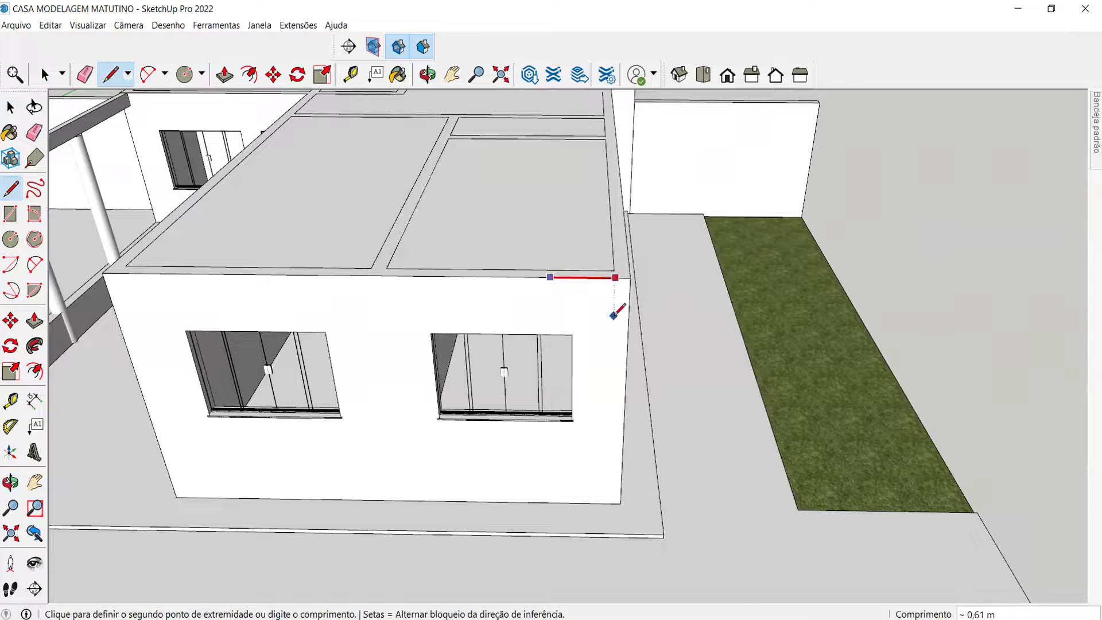
pyautogui.write('1')
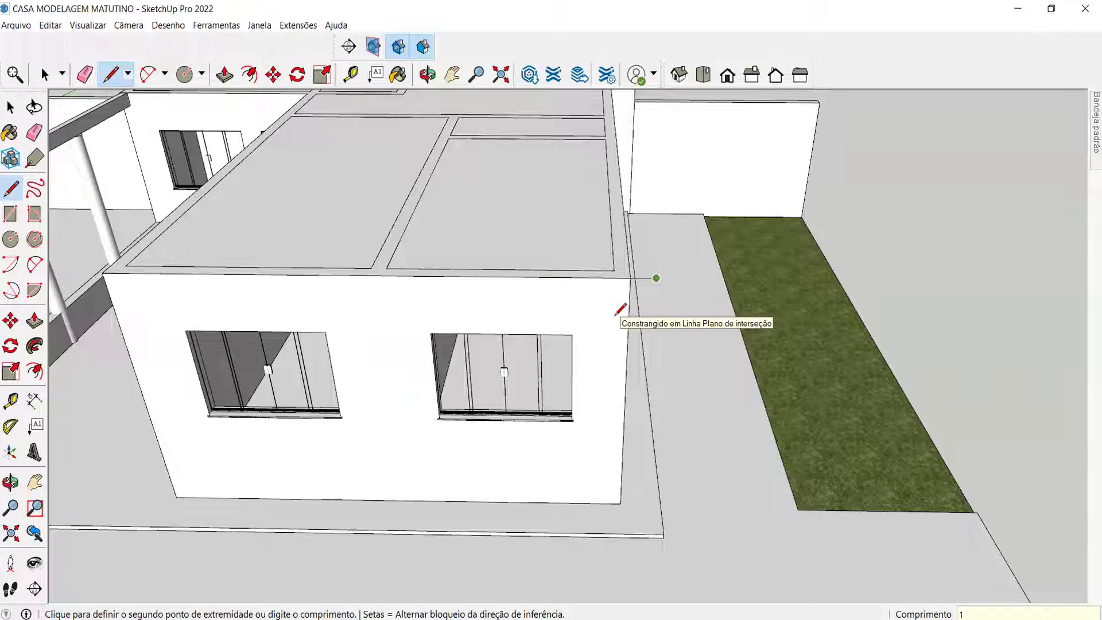
pyautogui.press('space')
# Draw a 1 m line from the overhanging end back along the front wall's upper edge to mark the slope baseline.
pyautogui.scroll(2, 565, 236)
pyautogui.press('l')
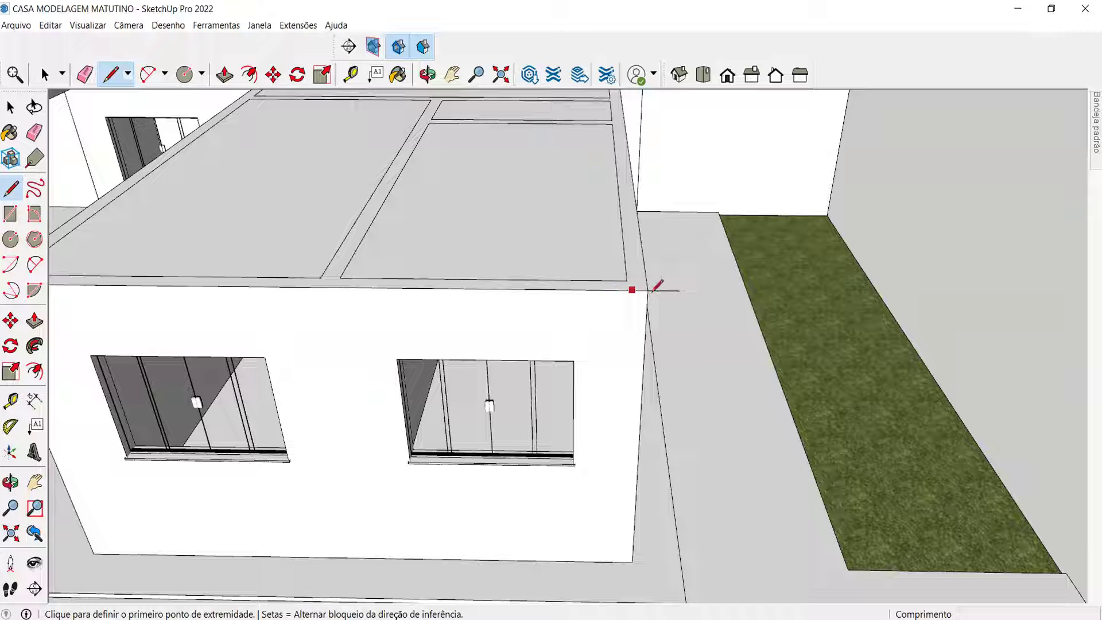
pyautogui.click(680, 291)
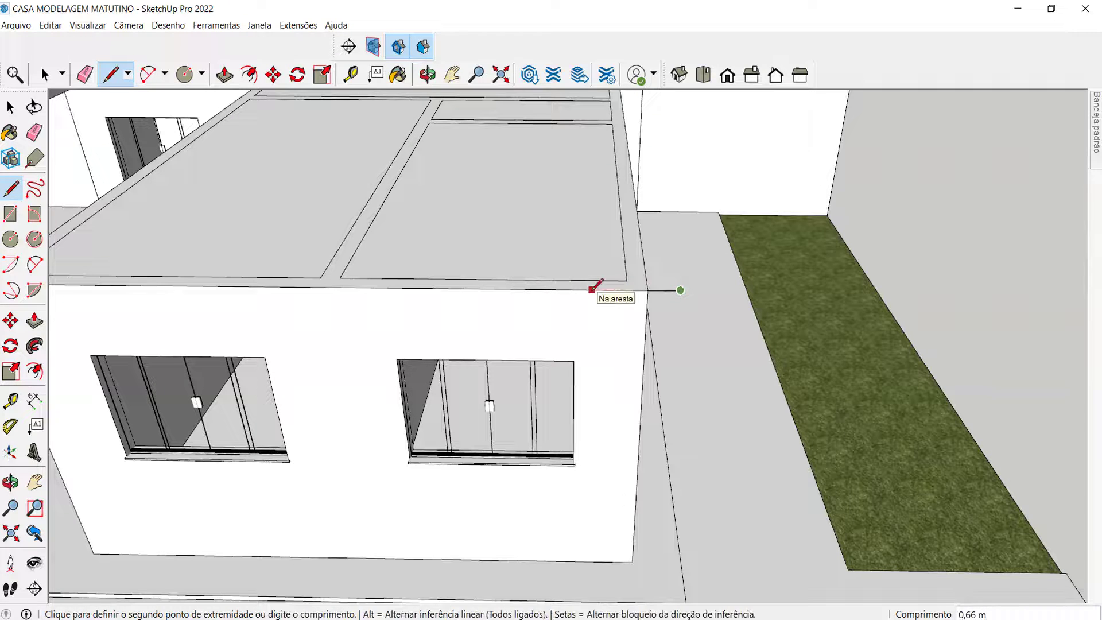
pyautogui.write('1')
pyautogui.press('Return')
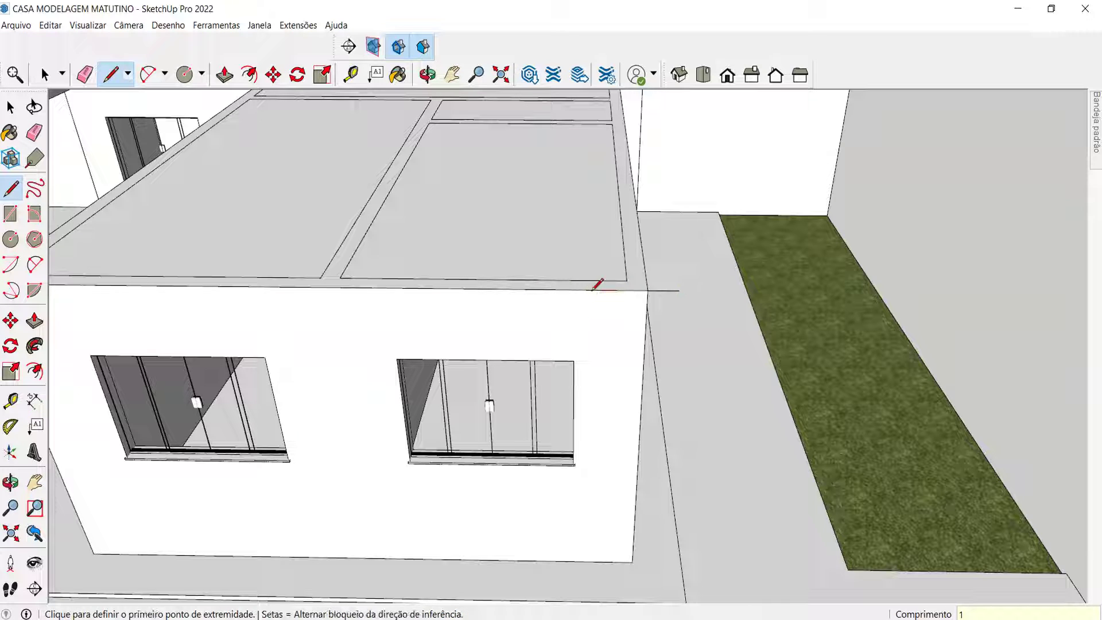
# Draw a 0.35 m vertical line along the blue axis from the inner end of the baseline on the front slab edge.
pyautogui.click(549, 287)
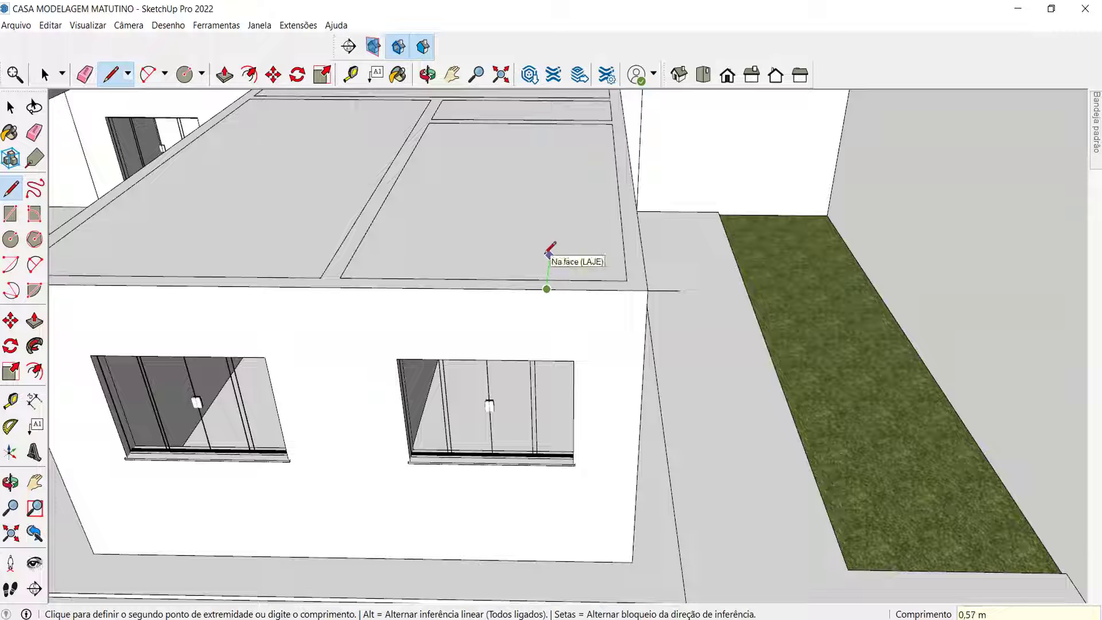
pyautogui.write(',3')
pyautogui.press('Return')
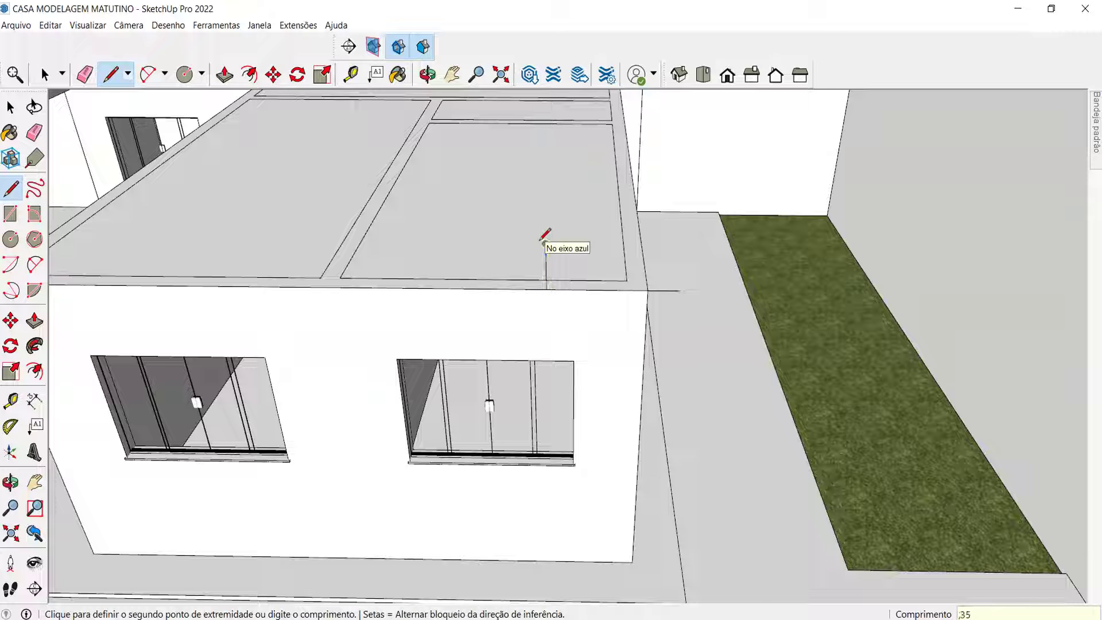
# Draw the sloping line from the vertical's upper end to the overhanging end of the baseline, closing the triangle.
pyautogui.click(680, 290)
pyautogui.moveTo(677, 283); pyautogui.dragTo(534, 225, button='middle')
pyautogui.scroll(2, 534, 225)
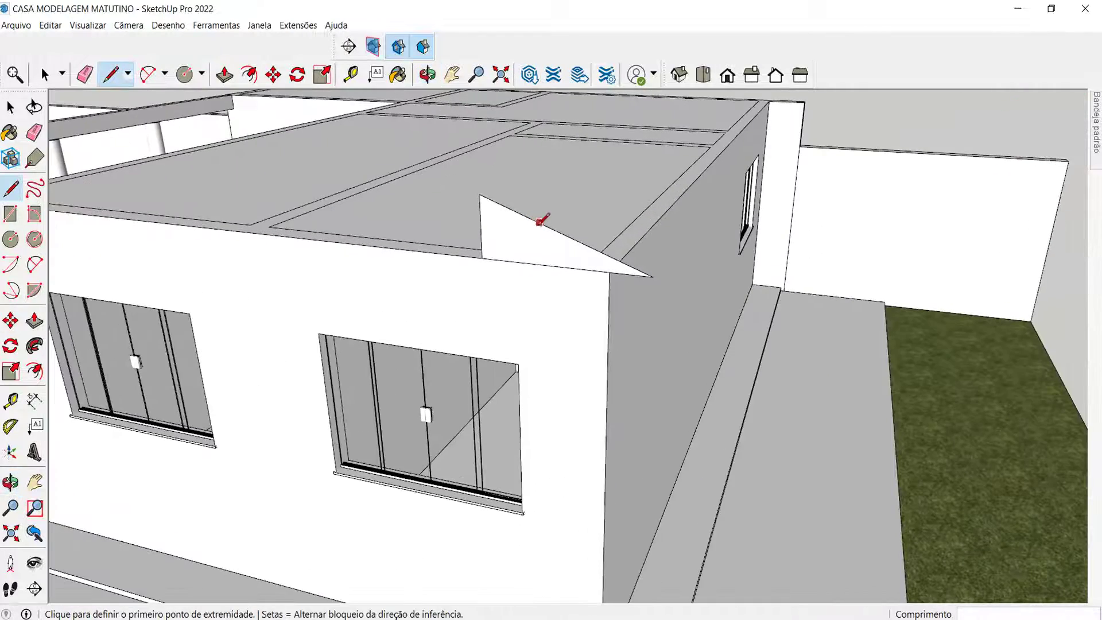
# Turn the slope triangle's face into a component that replaces the selection.
pyautogui.press('space')
pyautogui.click(527, 238)
pyautogui.press('g')
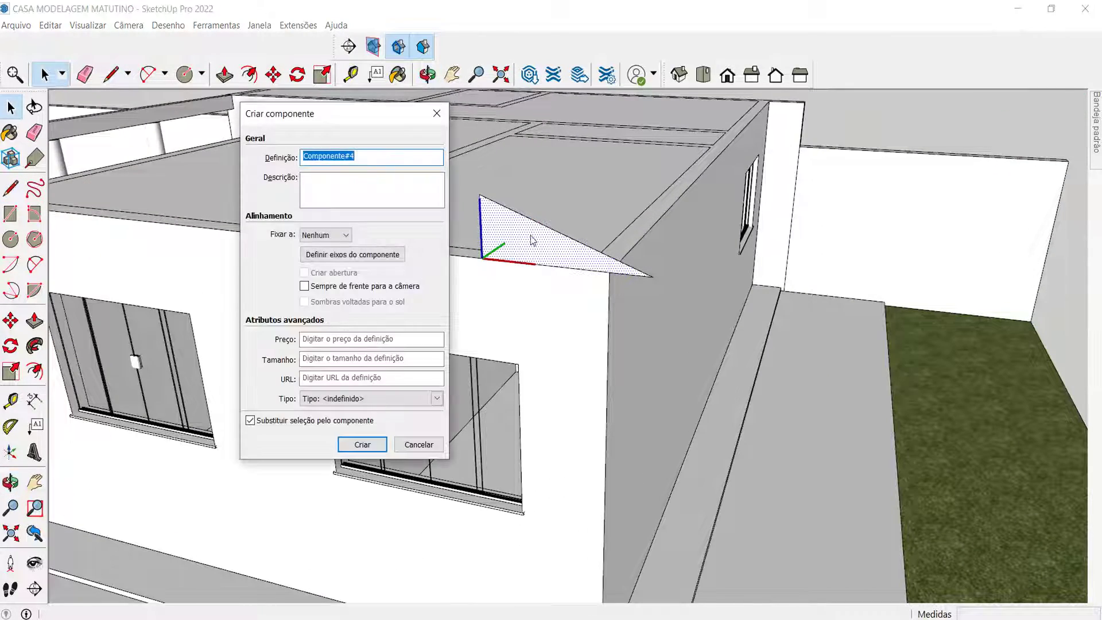
pyautogui.write('t')
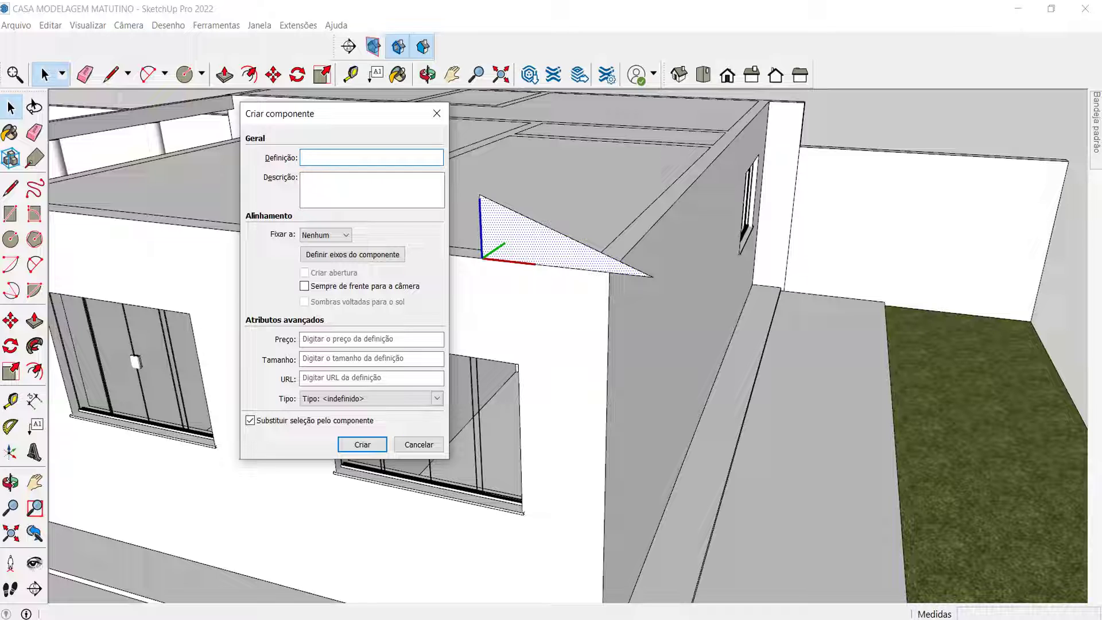
pyautogui.click(361, 446)
# Place a guide outward along the red axis from the front wall's upper corner to mark the eave overhang.
pyautogui.scroll(-3, 337, 284)
pyautogui.moveTo(336, 284); pyautogui.dragTo(580, 325, button='middle')
pyautogui.scroll(5, 430, 369)
pyautogui.scroll(-3, 386, 369)
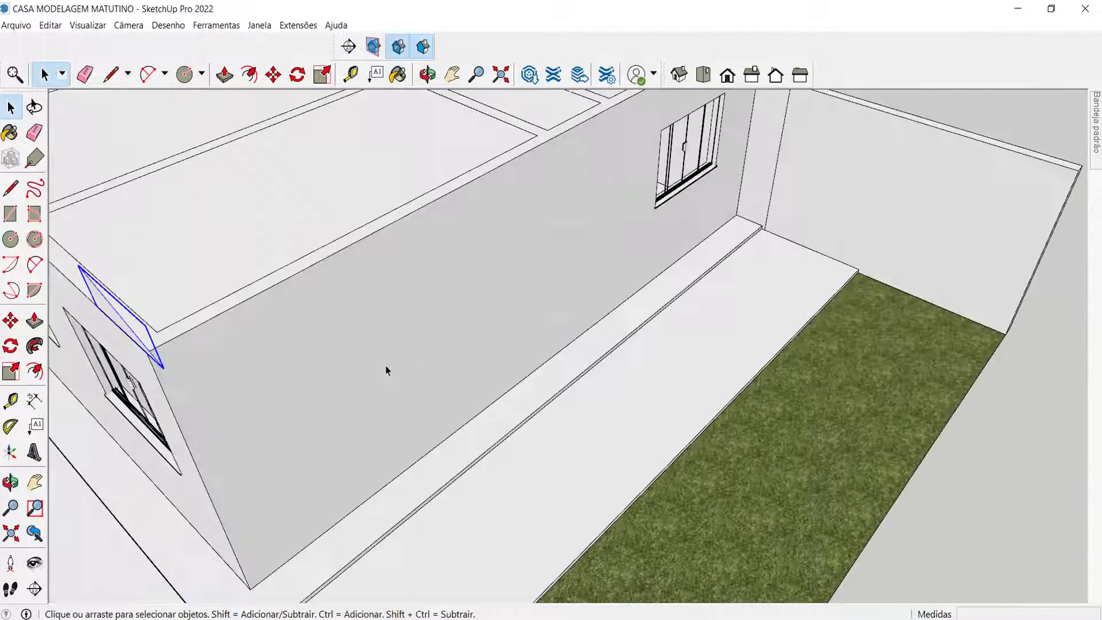
pyautogui.moveTo(386, 369); pyautogui.dragTo(451, 364, button='middle')
pyautogui.scroll(3, 290, 423)
pyautogui.scroll(2, 314, 392)
pyautogui.scroll(-2, 315, 392)
pyautogui.moveTo(315, 392); pyautogui.dragTo(320, 398, button='middle')
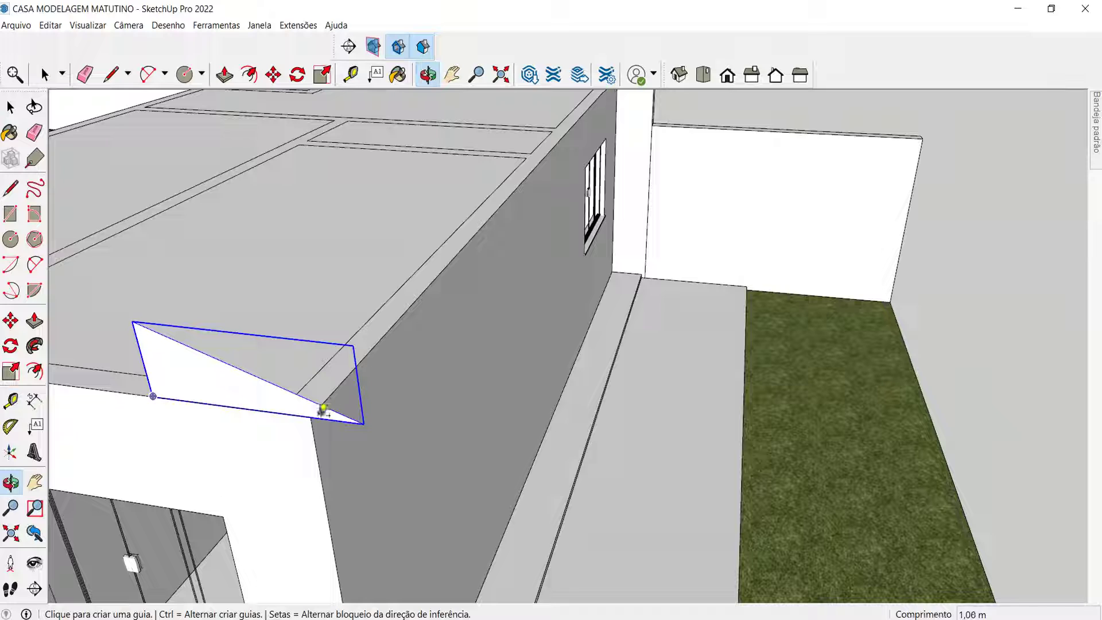
pyautogui.click(364, 423)
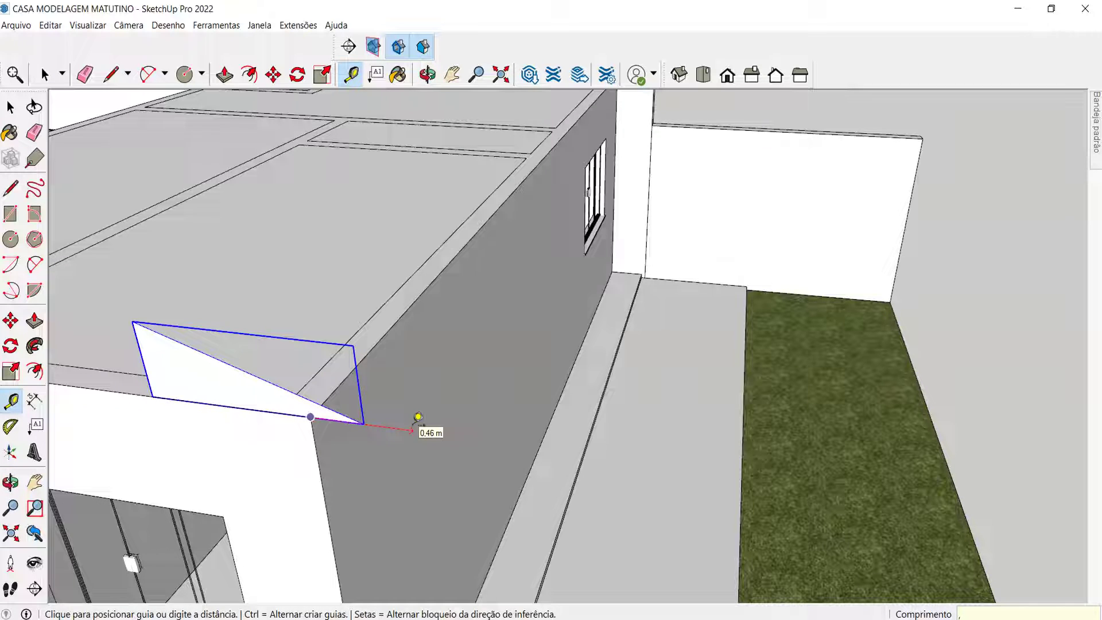
pyautogui.click(413, 428)
pyautogui.moveTo(377, 394); pyautogui.dragTo(434, 289, button='middle')
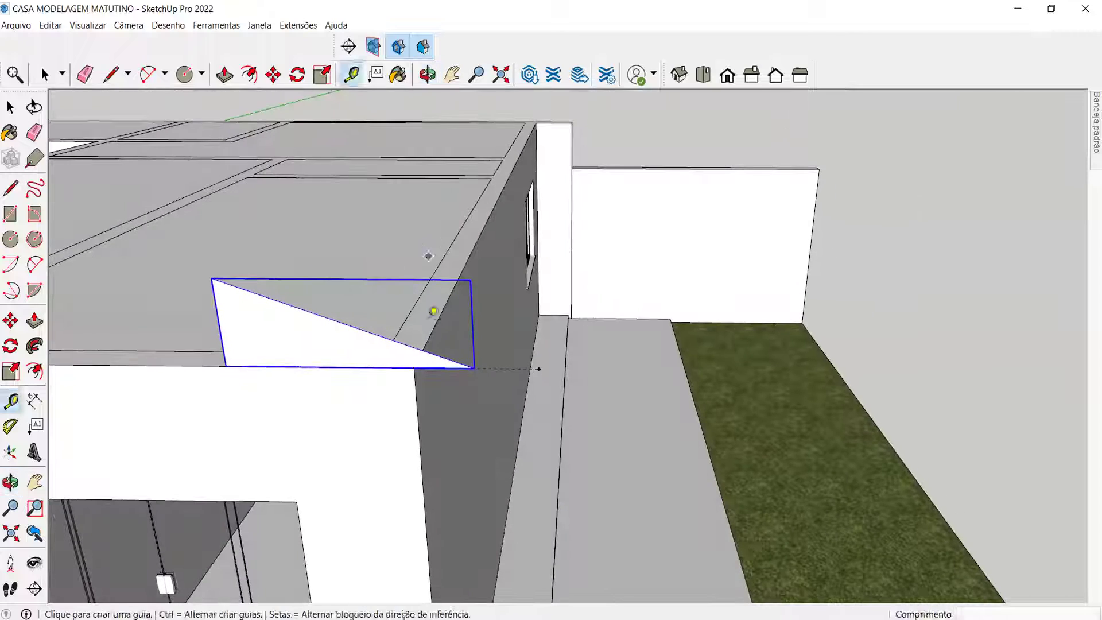
# Move the slope triangle component along the red axis so its pointed tip meets the outer end of the guide.
pyautogui.press('space')
pyautogui.scroll(2, 418, 351)
pyautogui.scroll(-1, 430, 353)
pyautogui.press('m')
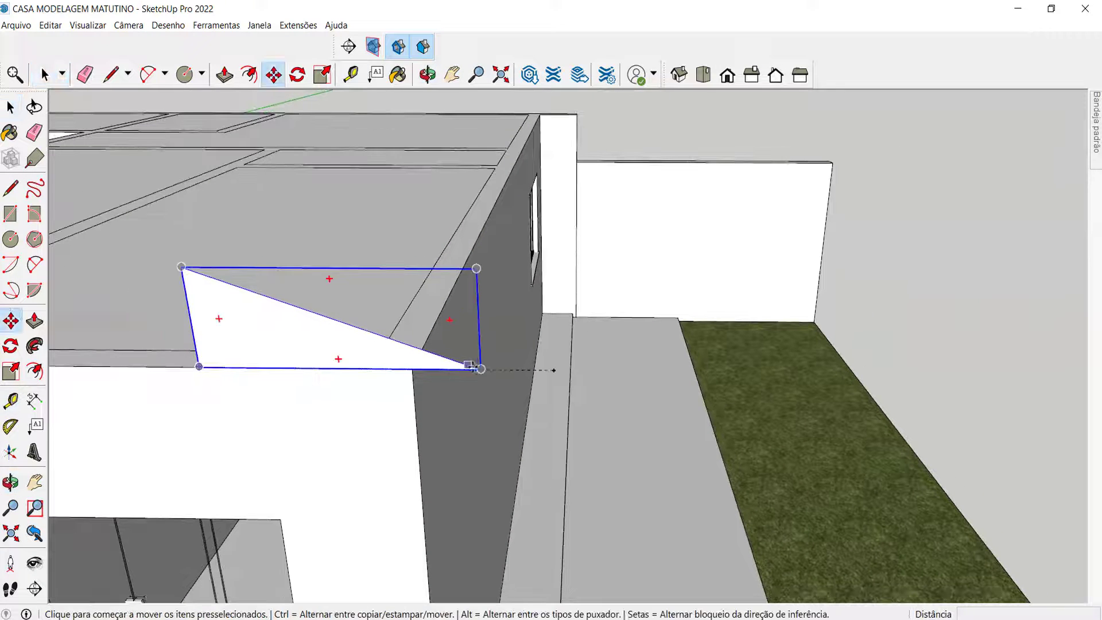
pyautogui.click(481, 369)
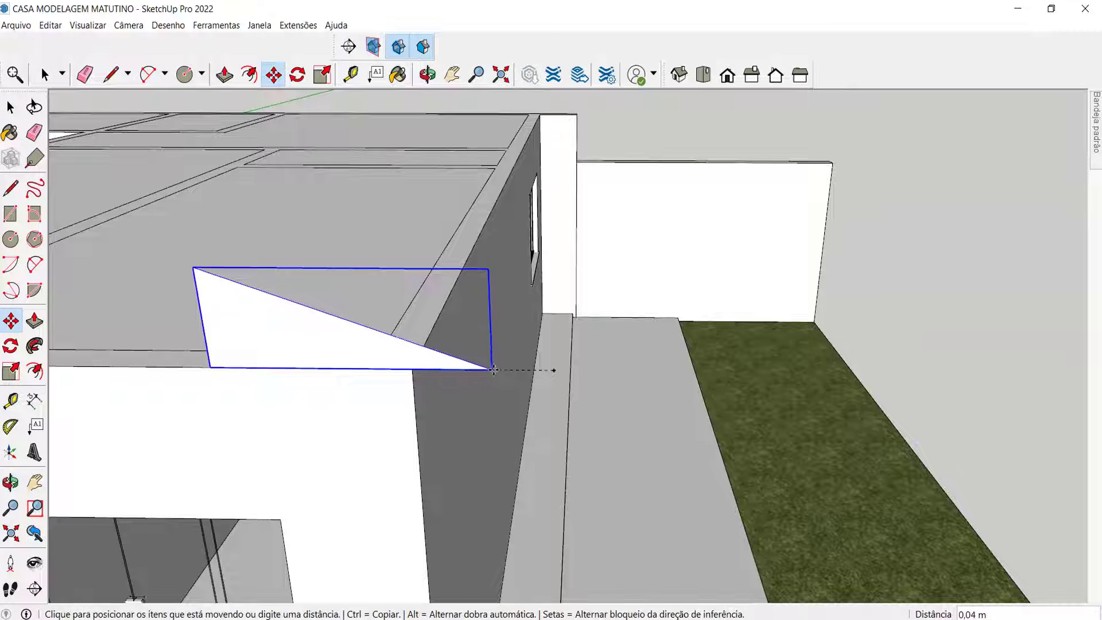
pyautogui.click(553, 371)
# Examine the slope triangle's position against the front wall, slab edges and veranda from several angles.
pyautogui.moveTo(387, 361); pyautogui.dragTo(424, 322, button='middle')
pyautogui.scroll(-5, 472, 317)
pyautogui.scroll(1, 235, 330)
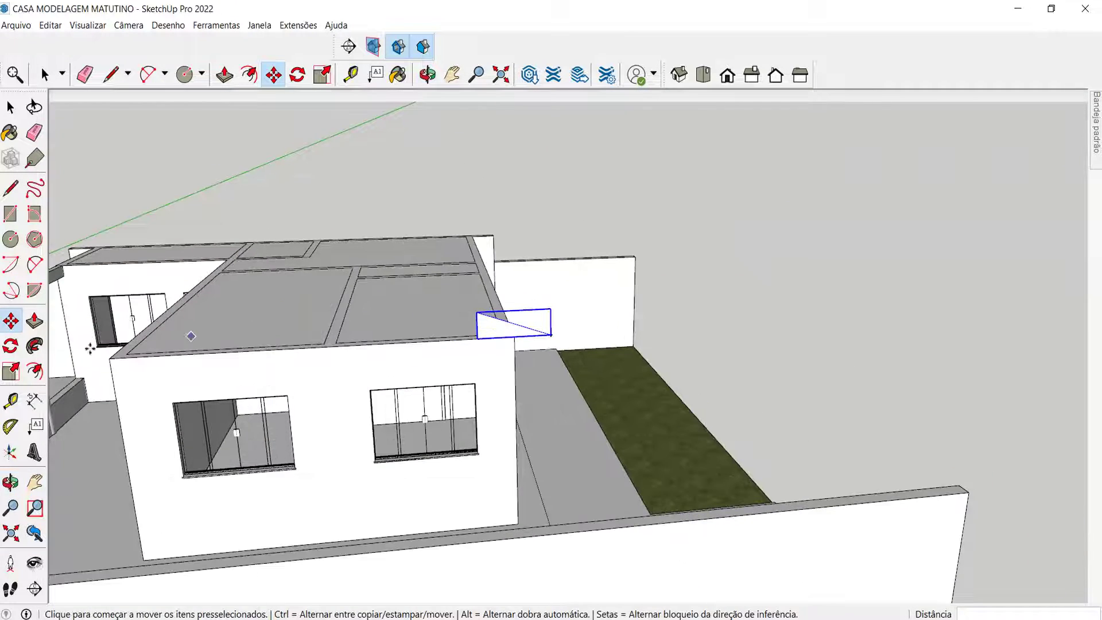
pyautogui.scroll(1, 100, 343)
pyautogui.moveTo(119, 343); pyautogui.dragTo(546, 350, button='middle')
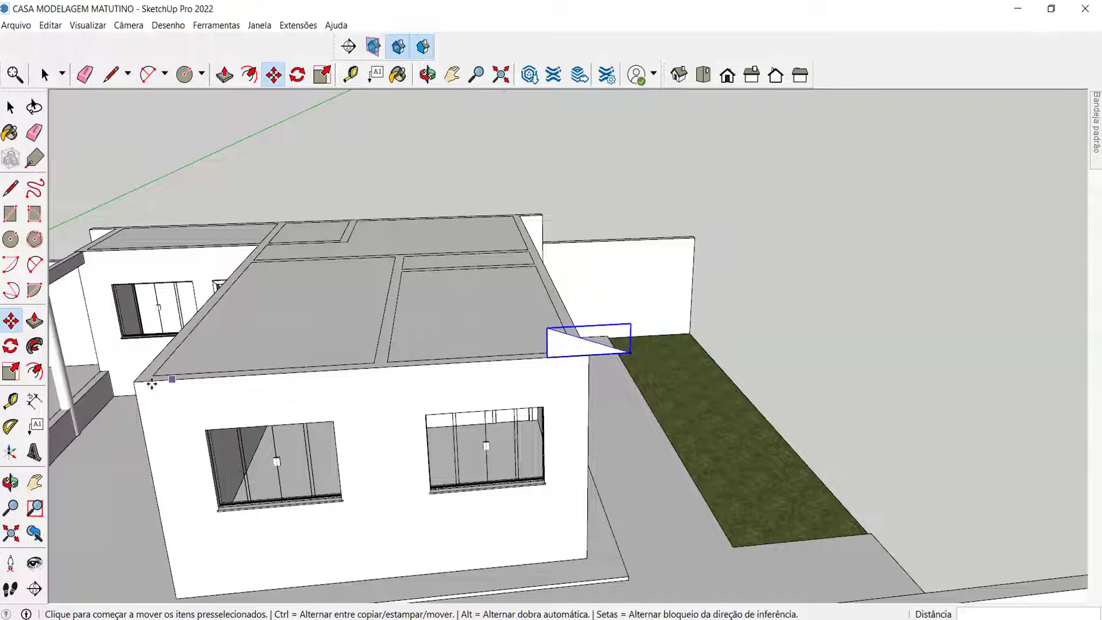
pyautogui.scroll(-3, 515, 296)
pyautogui.scroll(4, 233, 317)
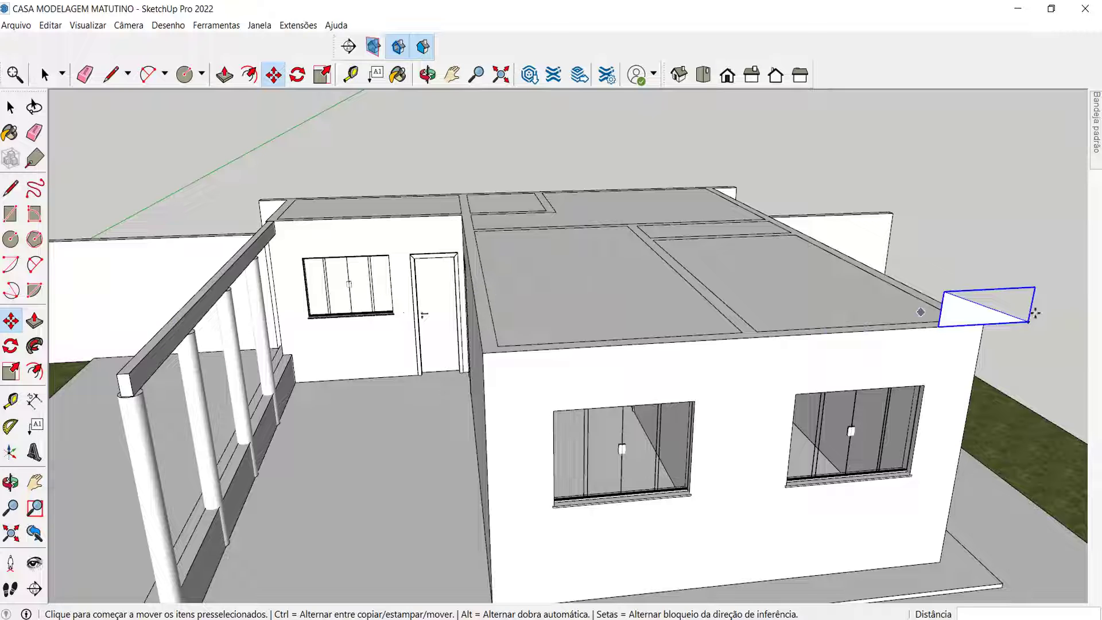
pyautogui.moveTo(930, 344); pyautogui.dragTo(669, 307, button='middle')
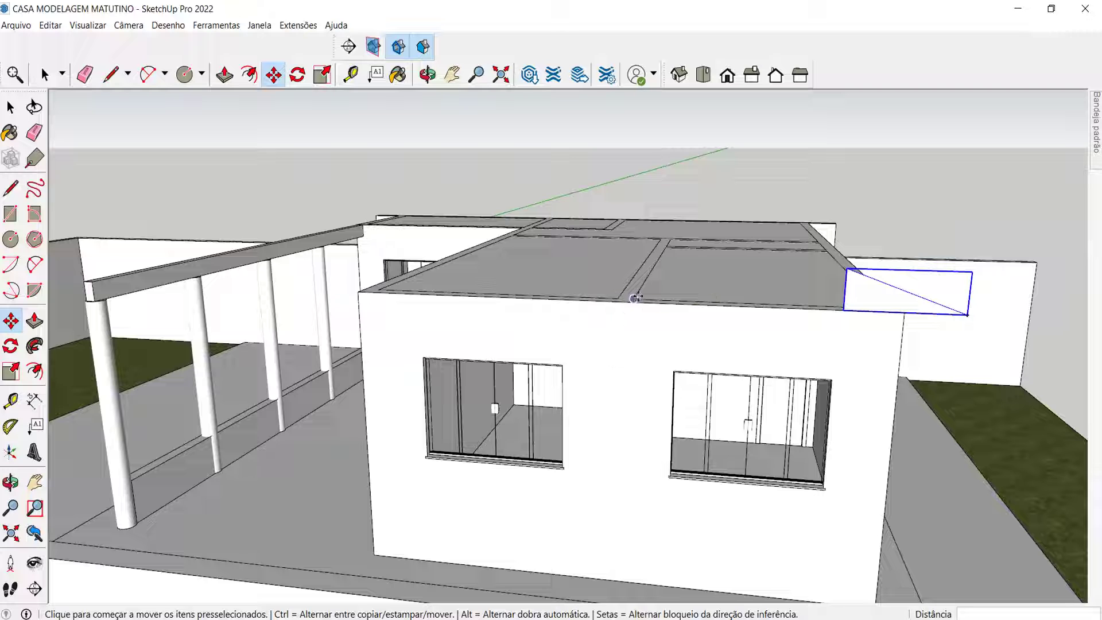
pyautogui.moveTo(633, 298); pyautogui.dragTo(540, 253, button='middle')
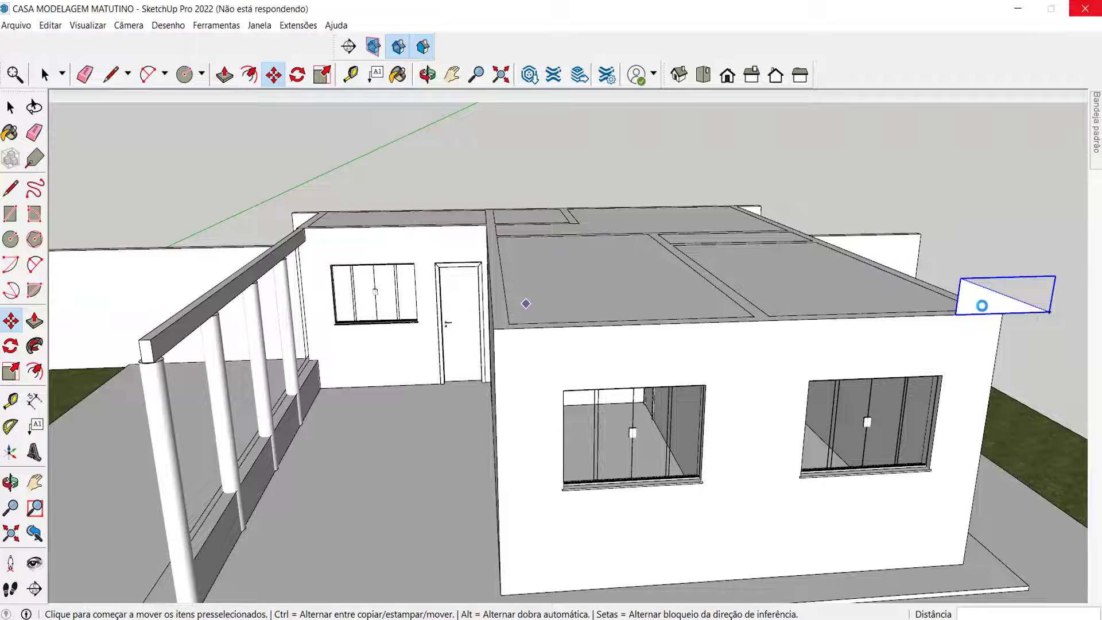
pyautogui.moveTo(982, 305); pyautogui.dragTo(838, 339, button='middle')
pyautogui.moveTo(543, 377); pyautogui.dragTo(613, 338, button='middle')
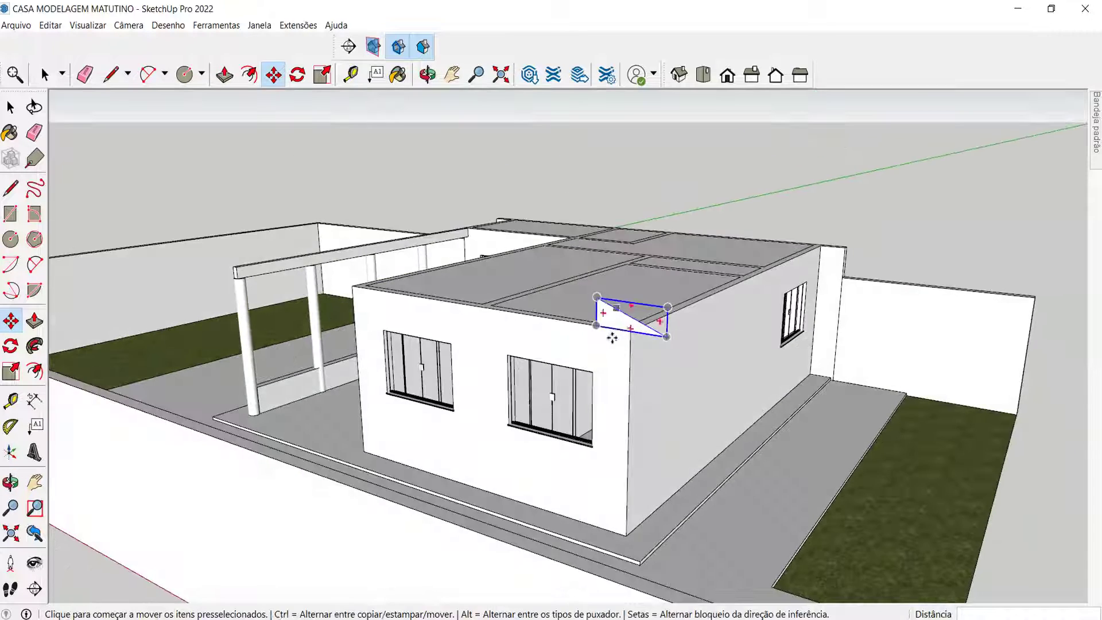
# Raise the slope triangle component 1 m along the blue axis, clear of the slab.
pyautogui.scroll(4, 612, 338)
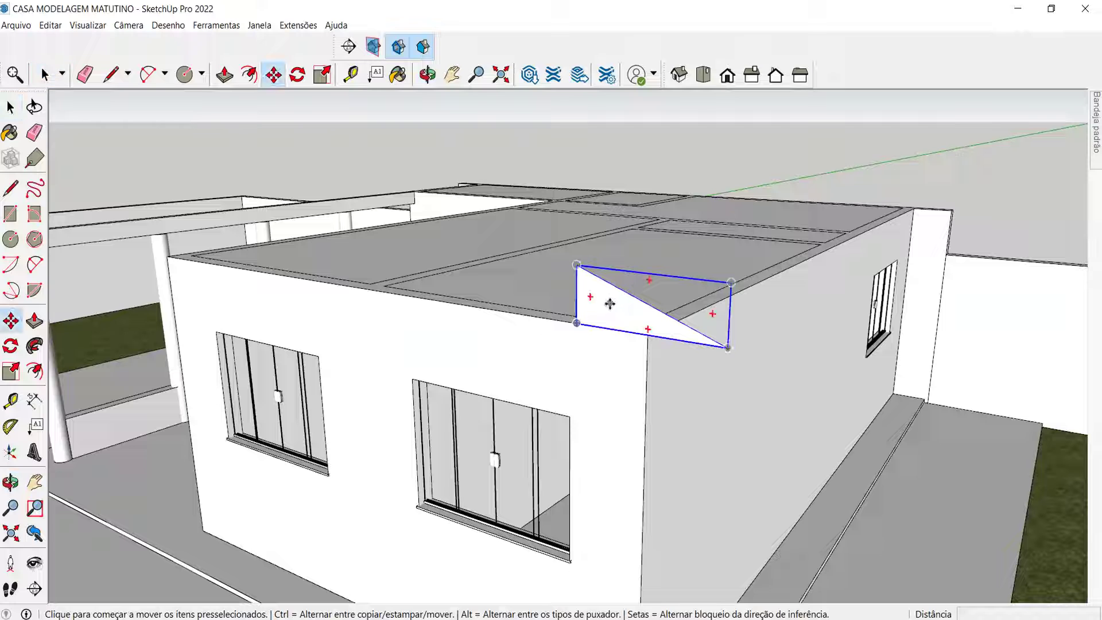
pyautogui.click(609, 304)
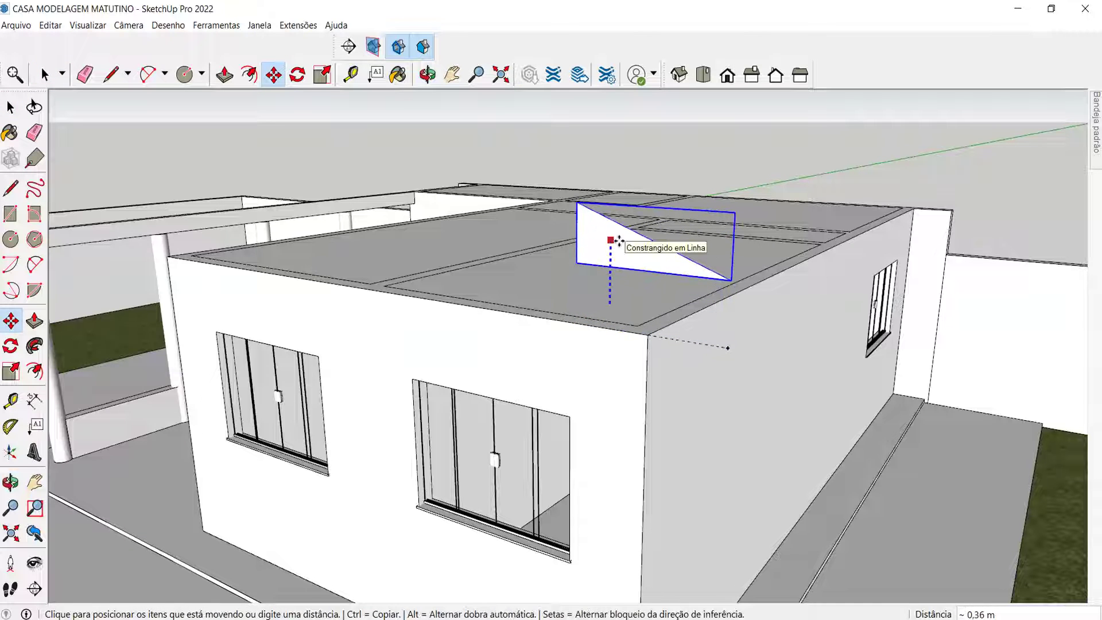
pyautogui.write('1')
pyautogui.press('Return')
pyautogui.moveTo(459, 244); pyautogui.dragTo(612, 295, button='middle')
pyautogui.scroll(-4, 470, 306)
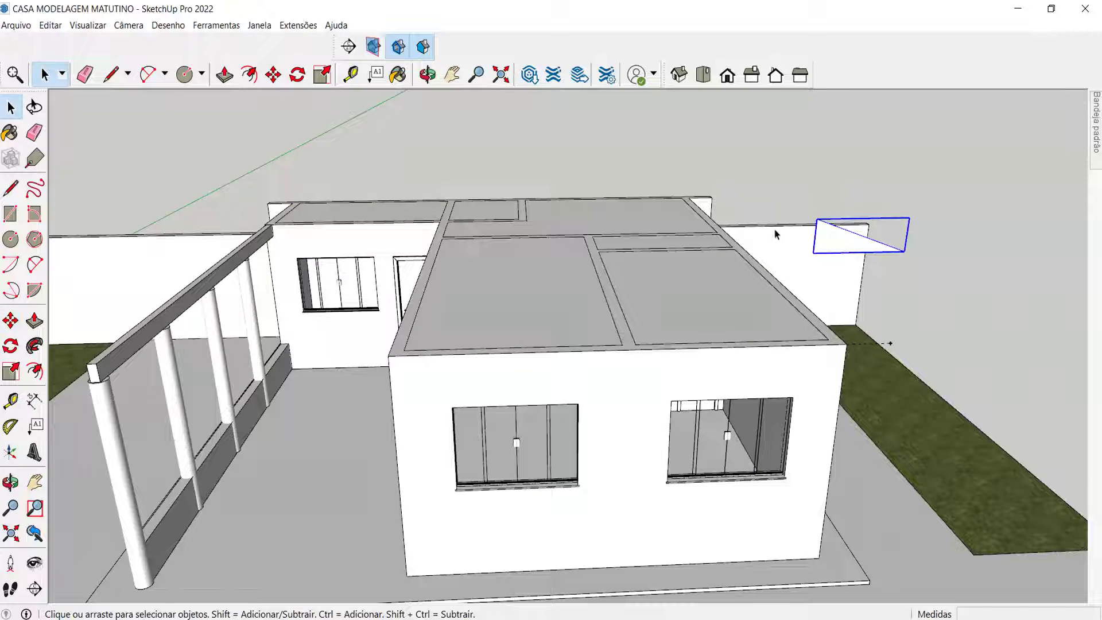
# Open the raised slope triangle component for editing and select its face.
pyautogui.doubleClick(823, 244)
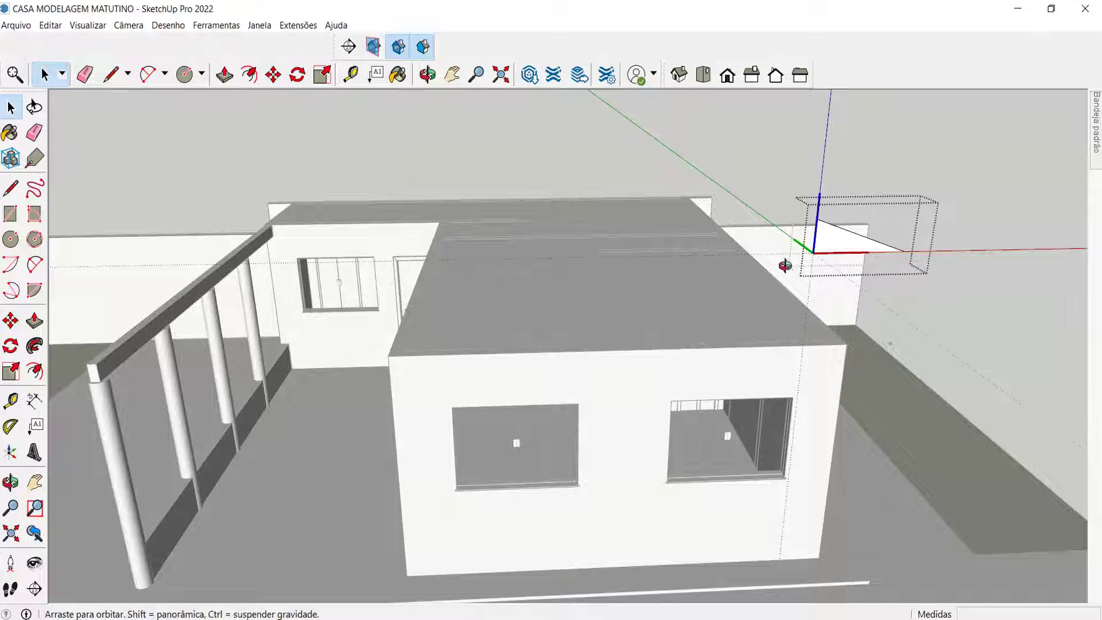
pyautogui.moveTo(789, 273); pyautogui.dragTo(733, 229, button='middle')
pyautogui.moveTo(609, 289); pyautogui.dragTo(552, 305, button='middle')
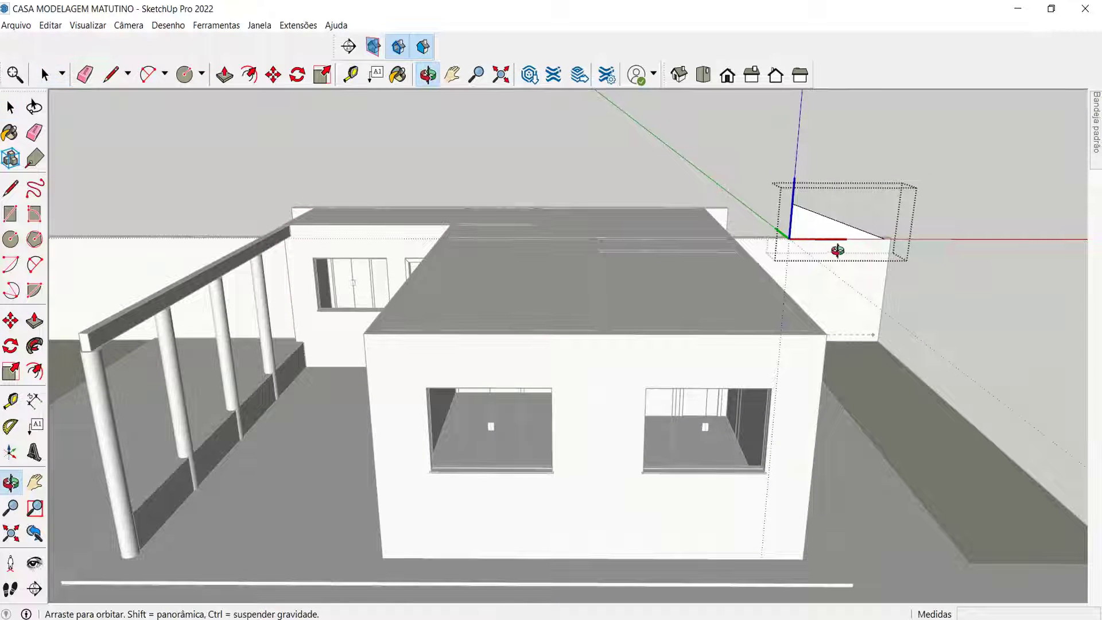
pyautogui.moveTo(837, 250); pyautogui.dragTo(832, 264, button='middle')
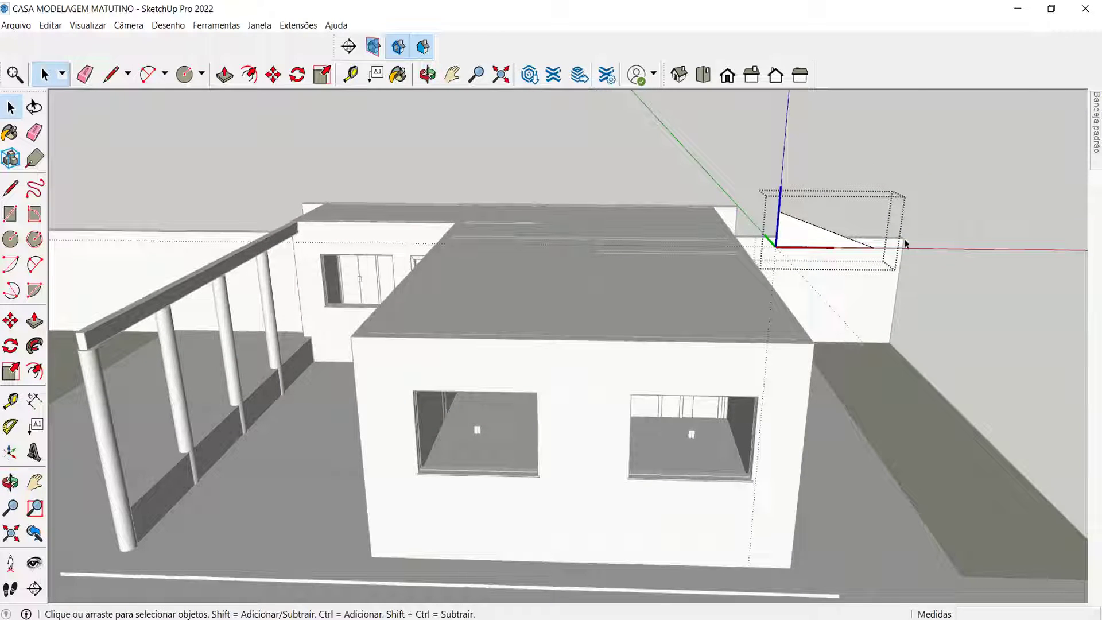
pyautogui.click(818, 241)
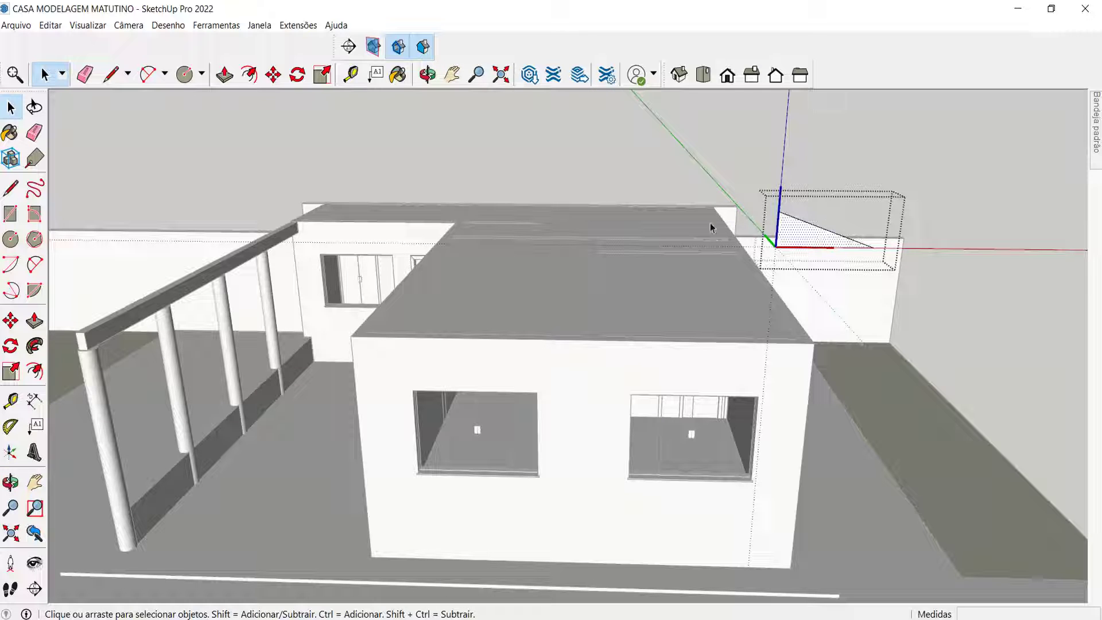
pyautogui.moveTo(709, 368); pyautogui.dragTo(610, 364, button='middle')
# Measure the front wall's width between its two upper corners.
pyautogui.press('l')
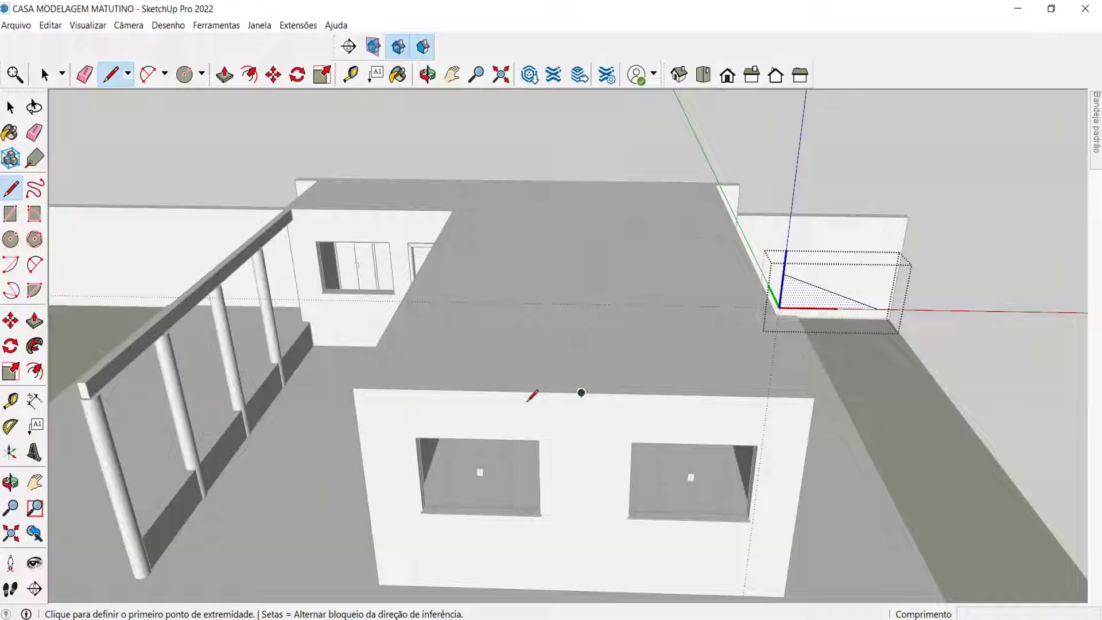
pyautogui.press('t')
pyautogui.click(352, 387)
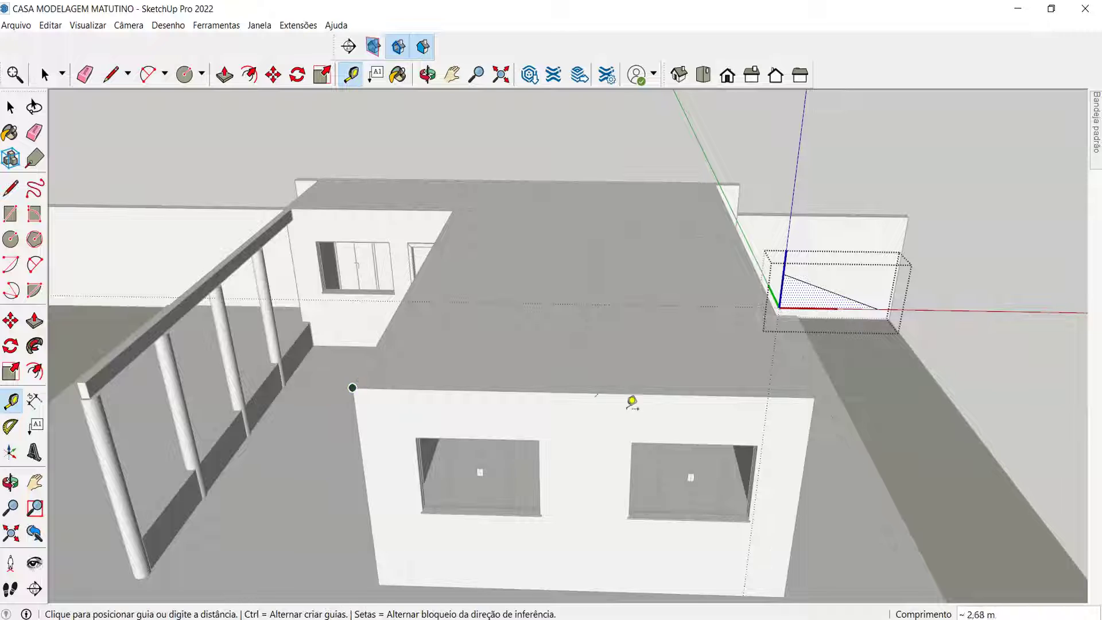
pyautogui.click(822, 390)
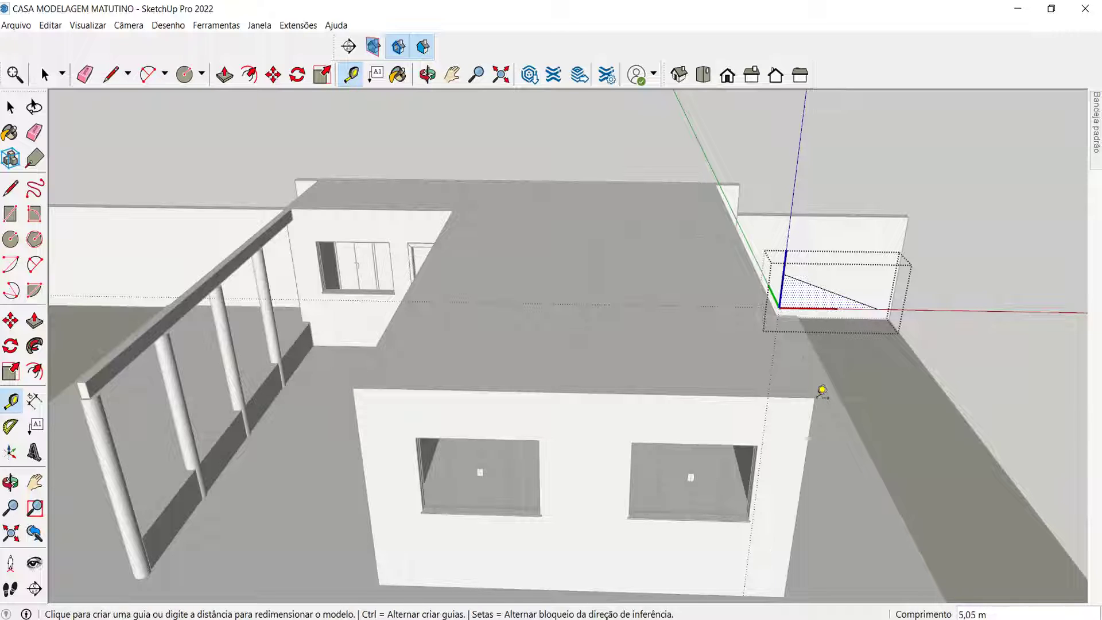
# Draw a line inside the component along the front wall's upper edge, from corner to corner.
pyautogui.press('l')
pyautogui.click(815, 398)
pyautogui.click(353, 388)
pyautogui.press('Escape')
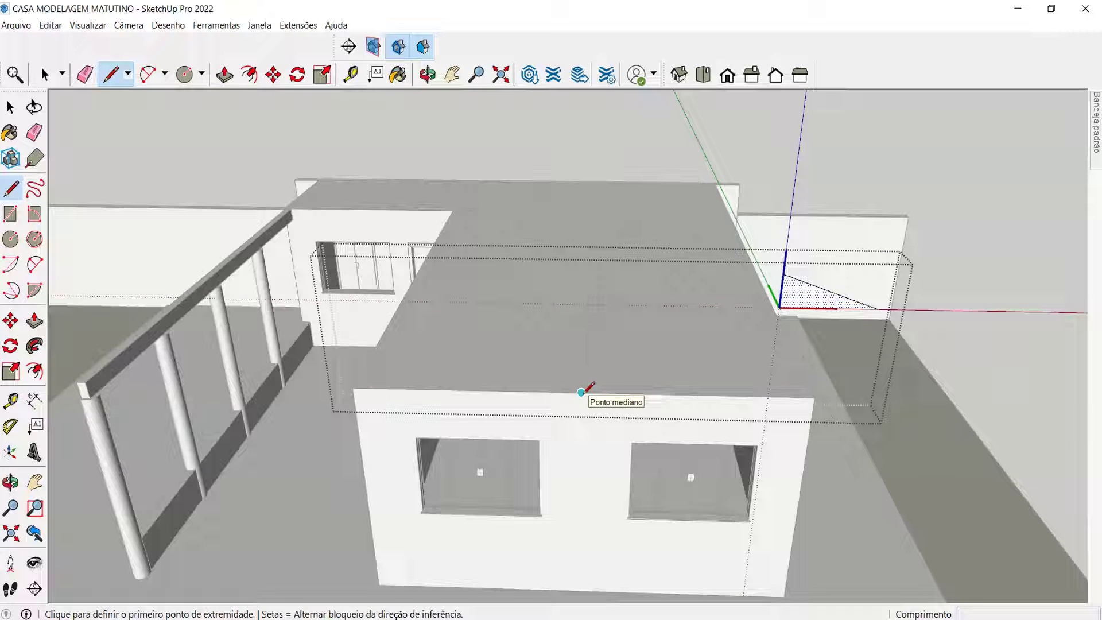
# Draw a vertical centre line about 3.23 m tall along the blue axis from the midpoint of the front wall's upper edge.
pyautogui.click(582, 392)
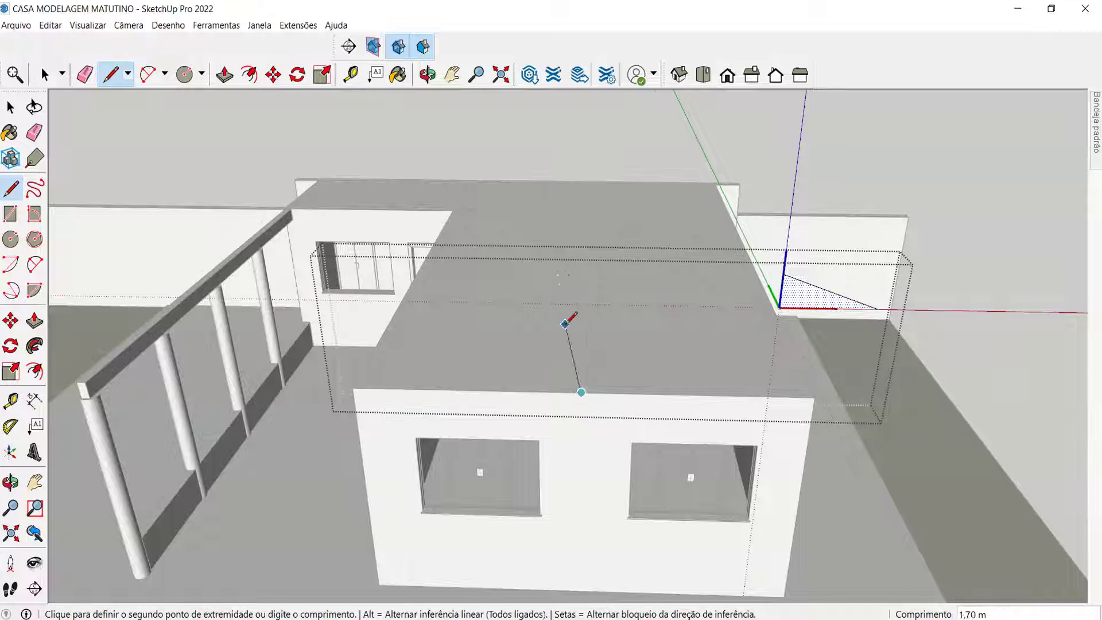
pyautogui.scroll(-1, 574, 313)
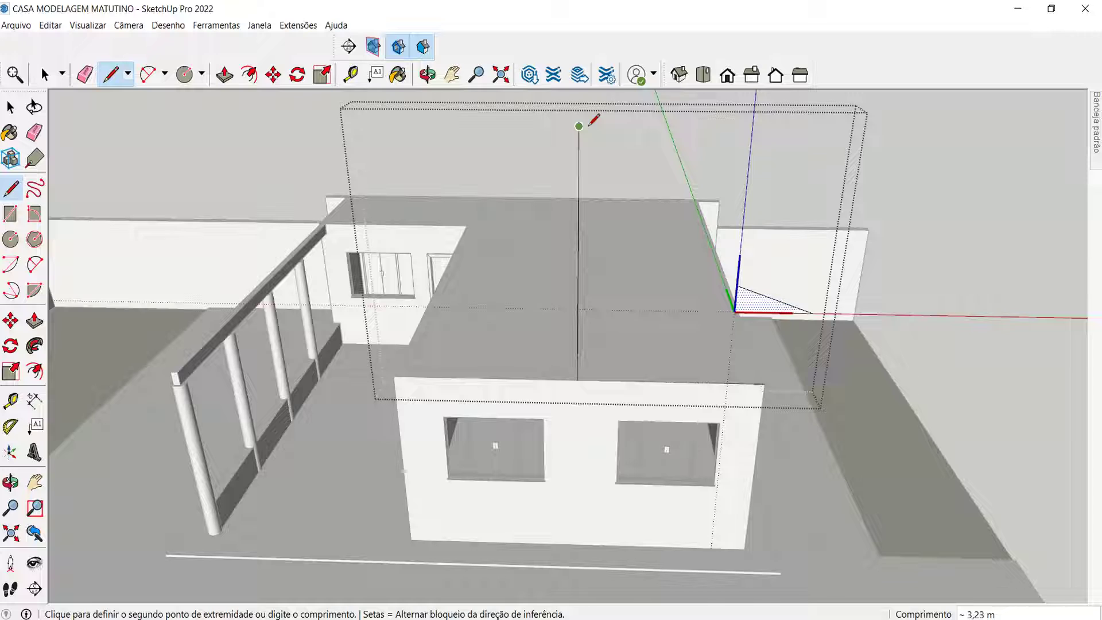
pyautogui.scroll(3, 706, 217)
pyautogui.press('space')
# Extend the triangle's slope with a line from its sloping edge up to the vertical centre line.
pyautogui.press('l')
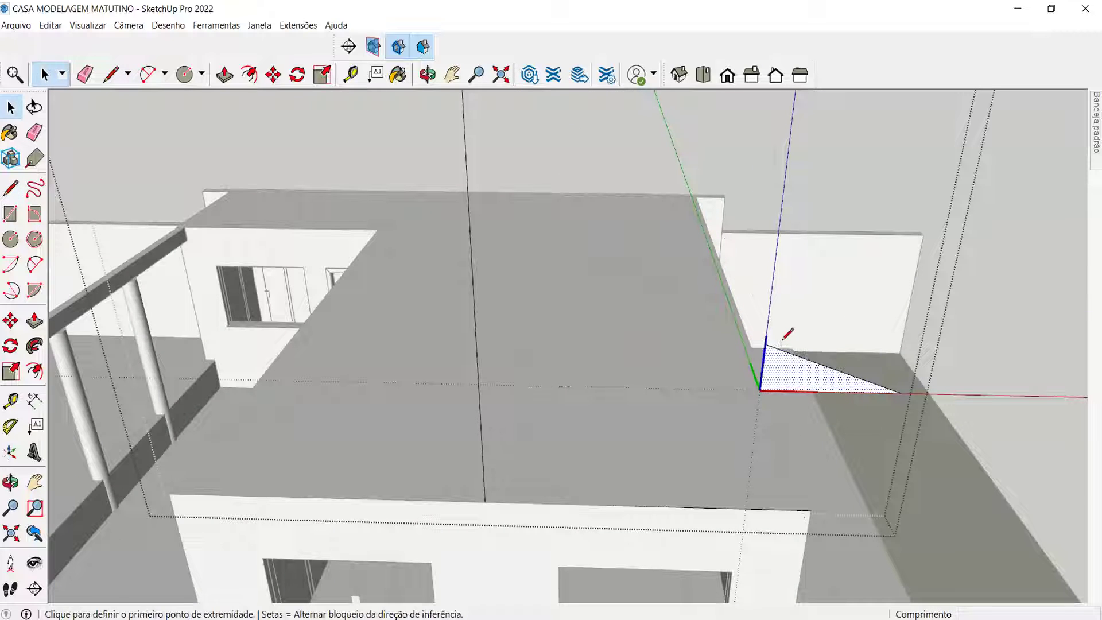
pyautogui.click(792, 354)
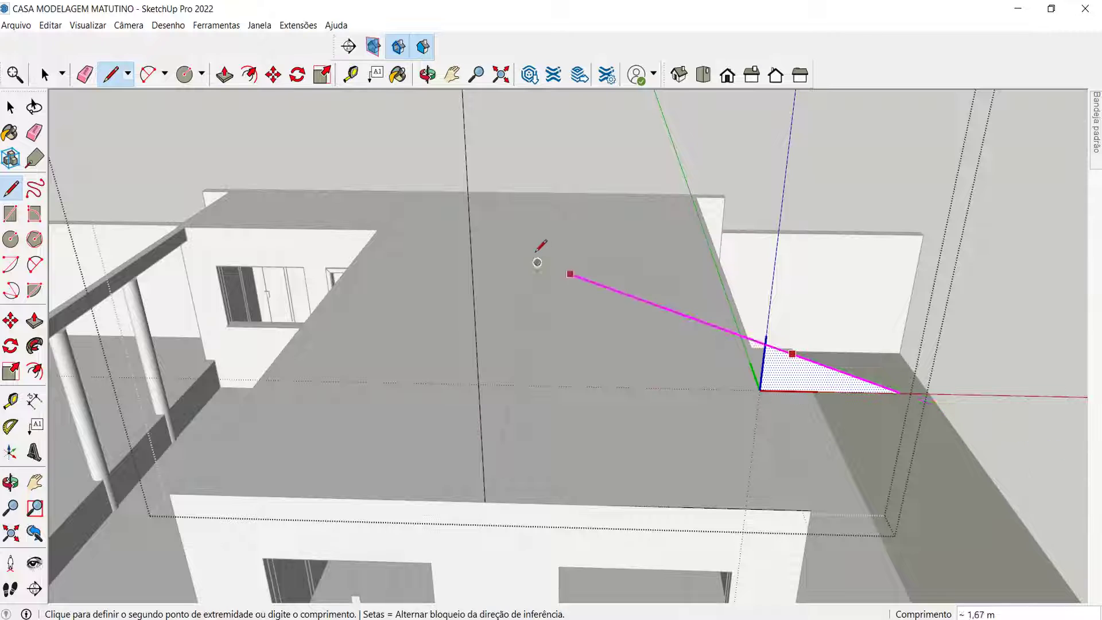
pyautogui.click(471, 235)
pyautogui.moveTo(454, 243); pyautogui.dragTo(448, 249, button='middle')
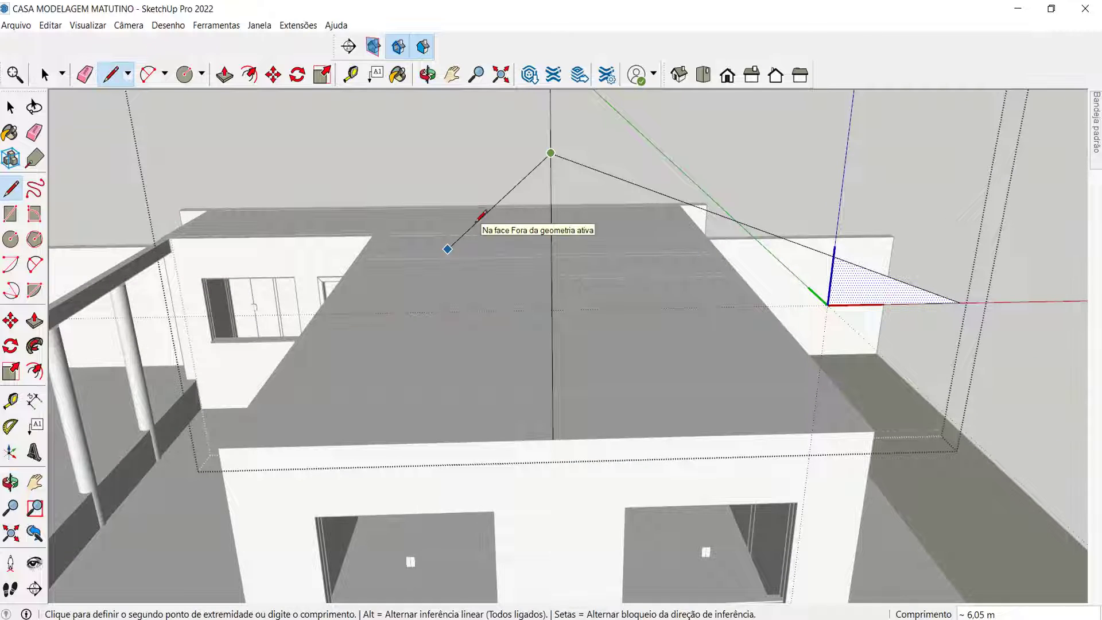
pyautogui.press('space')
# Draw a horizontal line about 2.03 m long from the triangle's inner lower corner to the vertical centre line, closing the half-gable.
pyautogui.scroll(-1, 544, 187)
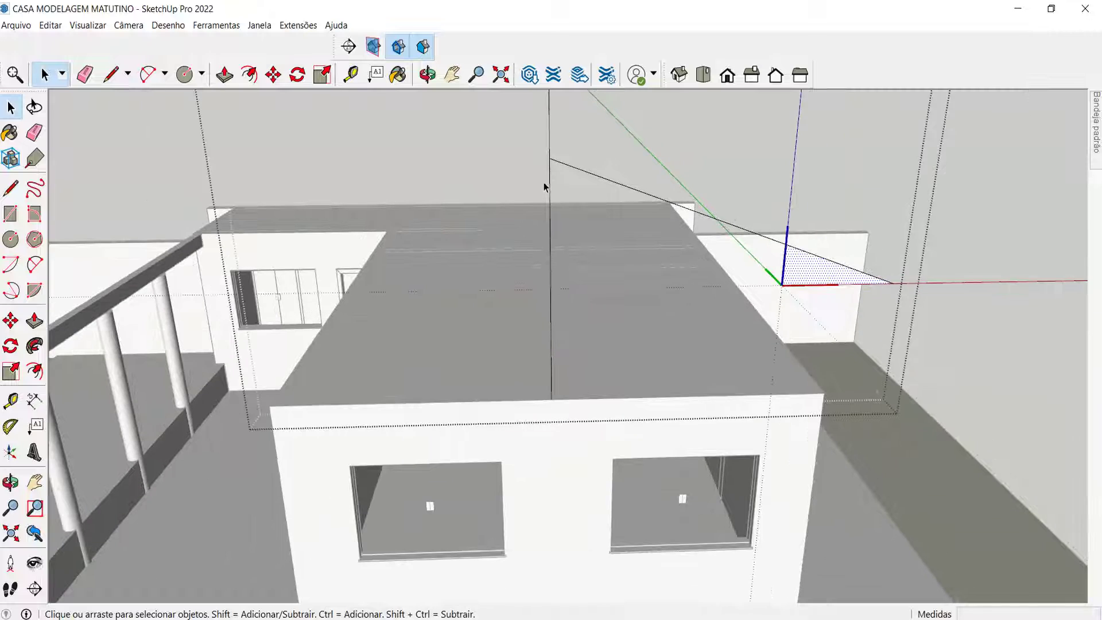
pyautogui.click(660, 200)
pyautogui.moveTo(722, 168); pyautogui.dragTo(963, 344)
pyautogui.press('l')
pyautogui.click(782, 284)
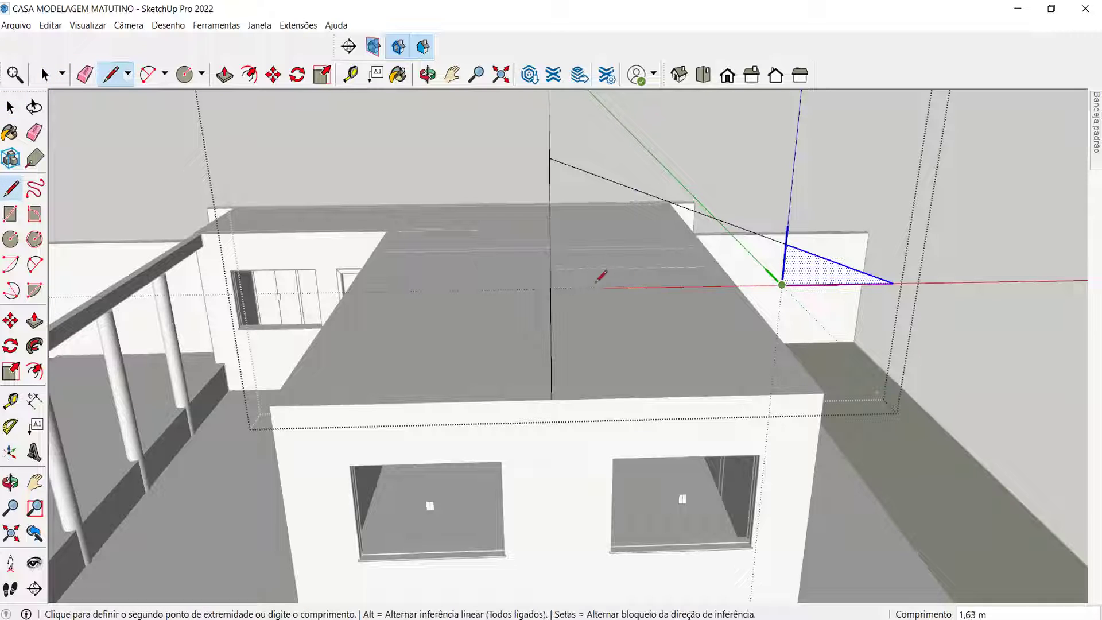
pyautogui.click(551, 288)
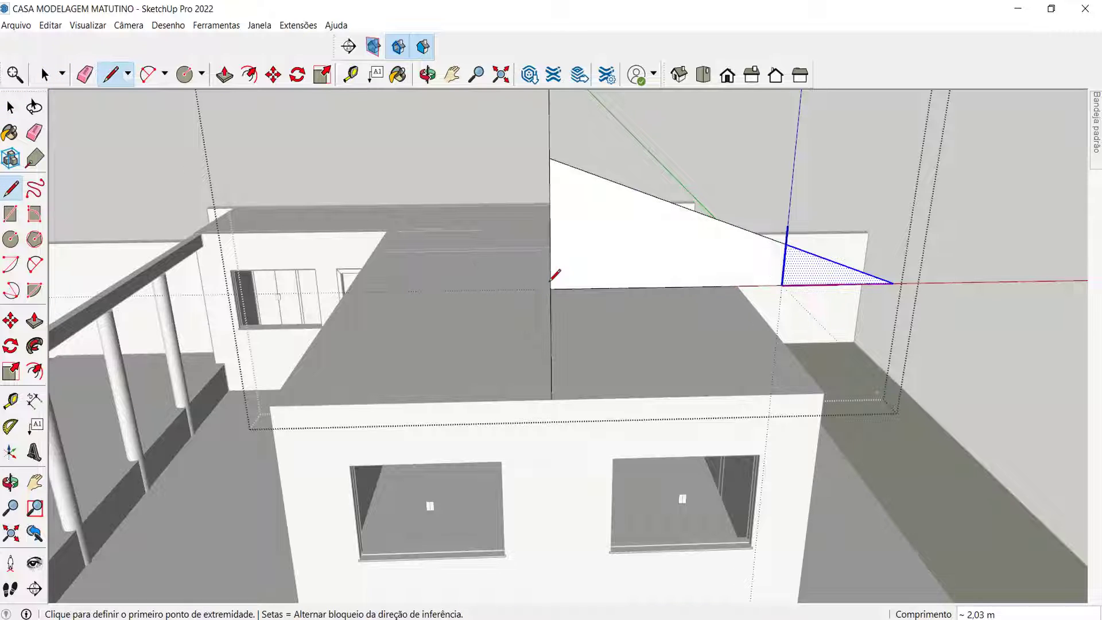
# Erase the edge dividing the eave triangle from its extension so the half-gable forms a single face.
pyautogui.press('space')
pyautogui.press('e')
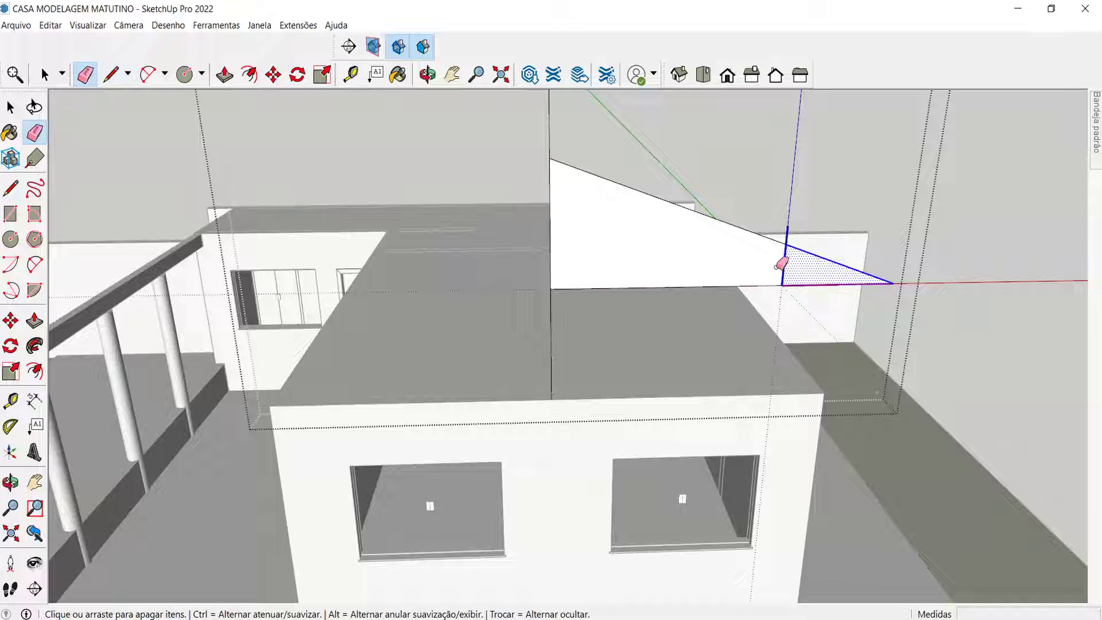
pyautogui.moveTo(775, 266); pyautogui.dragTo(795, 262)
# Copy the half-gable face 3.28 m along the red axis, away from the eave side.
pyautogui.press('space')
pyautogui.click(710, 256)
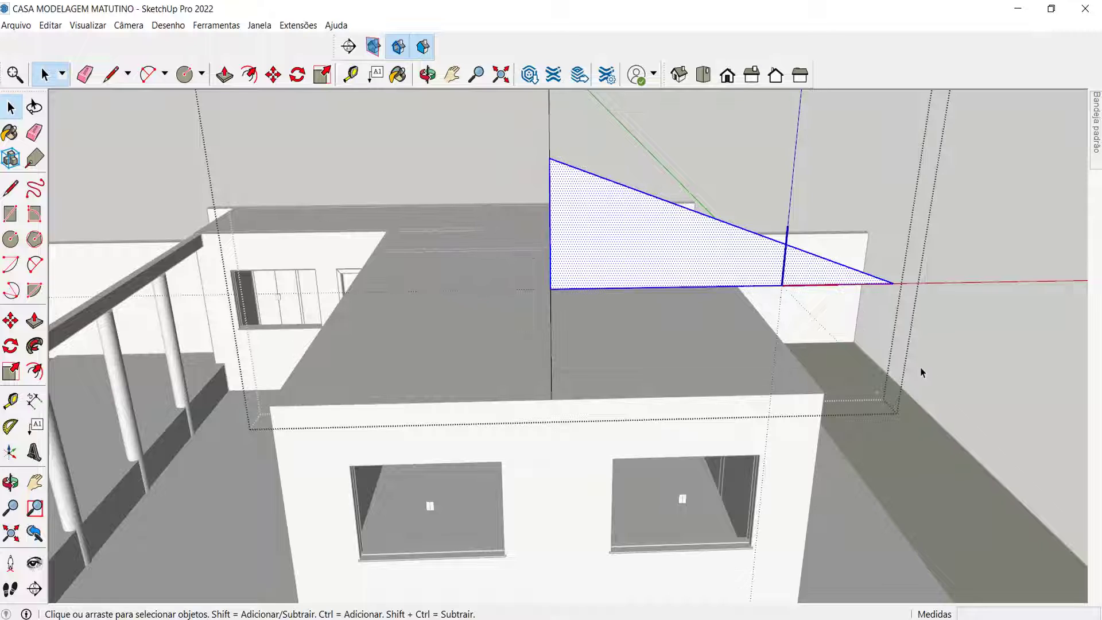
pyautogui.press('m')
pyautogui.moveTo(878, 343); pyautogui.dragTo(849, 339, button='middle')
pyautogui.press('ctrl')
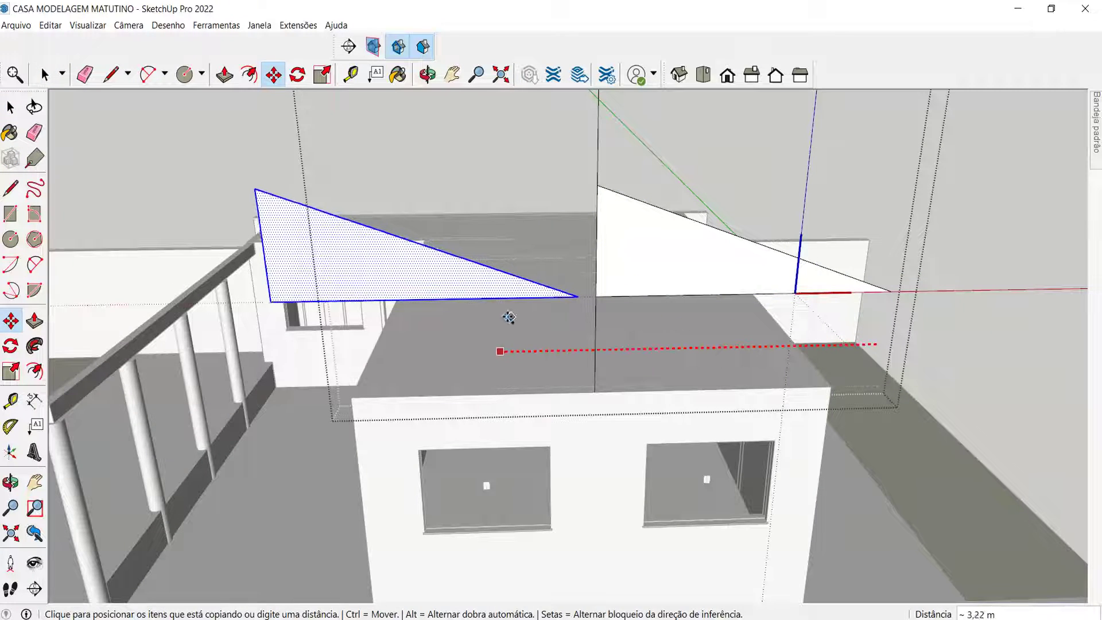
pyautogui.click(505, 315)
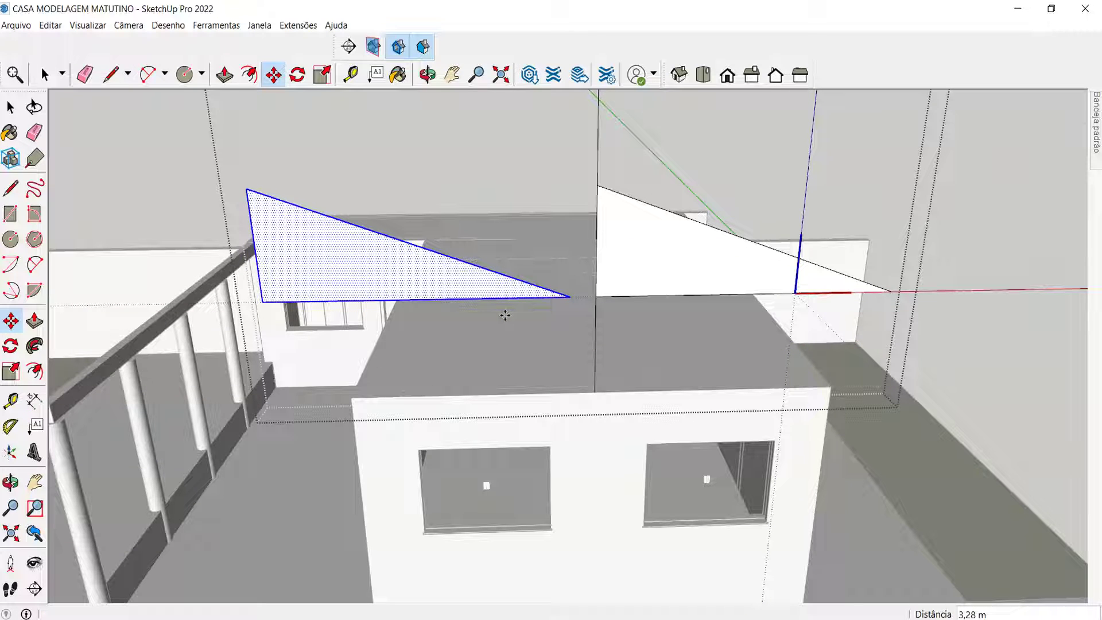
# Mirror the copied half-gable along the red axis with the Scale tool.
pyautogui.press('s')
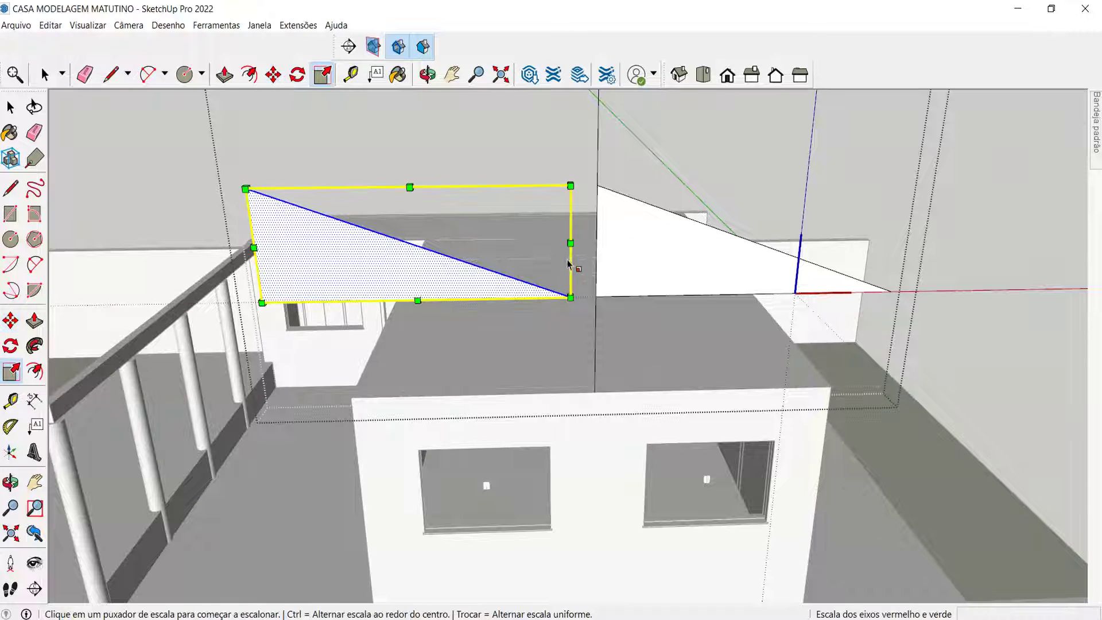
pyautogui.click(570, 242)
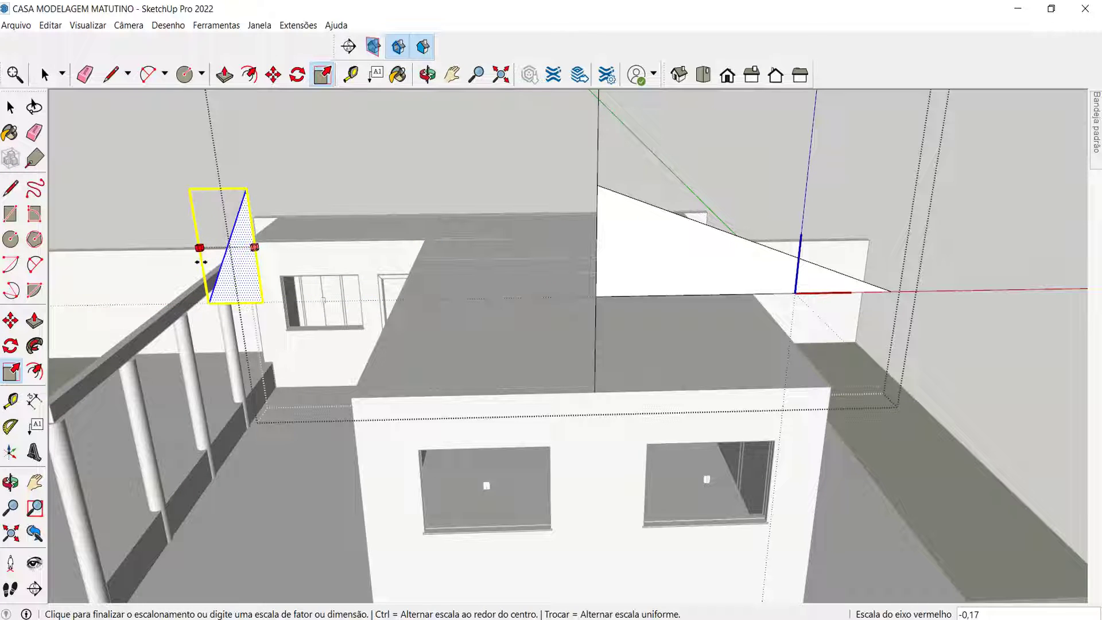
pyautogui.press('Return')
pyautogui.scroll(-3, 468, 288)
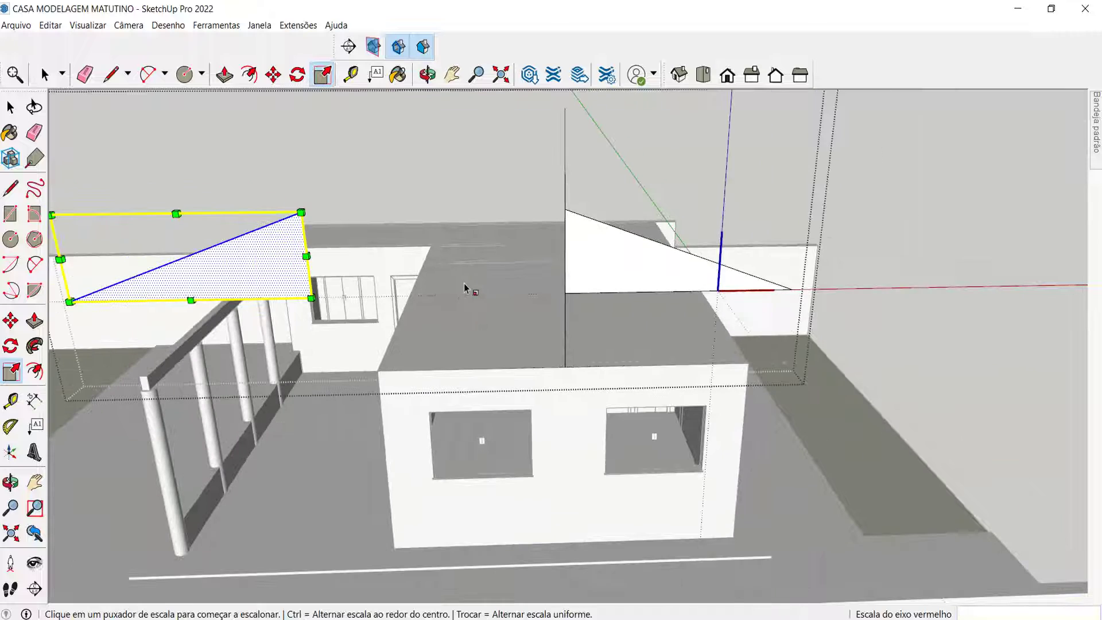
# Move the mirrored half-gable by its peak onto the original half-gable's peak to complete the gable.
pyautogui.press('m')
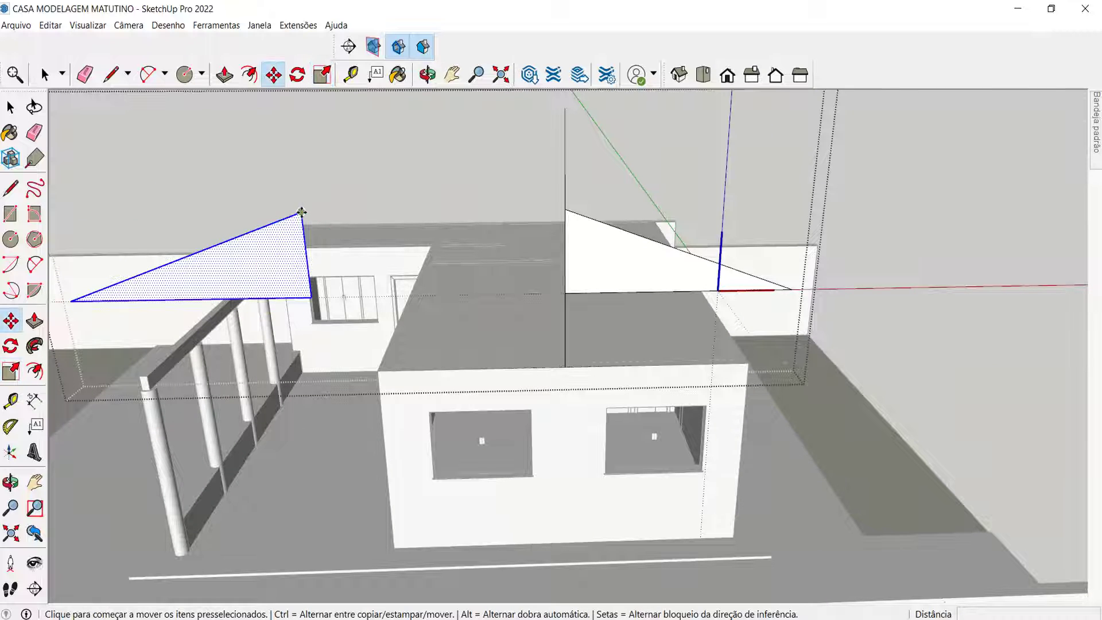
pyautogui.click(301, 212)
pyautogui.click(565, 210)
pyautogui.scroll(2, 574, 207)
# Delete the vertical line above the gable's peak and the centre edge between its two halves.
pyautogui.press('space')
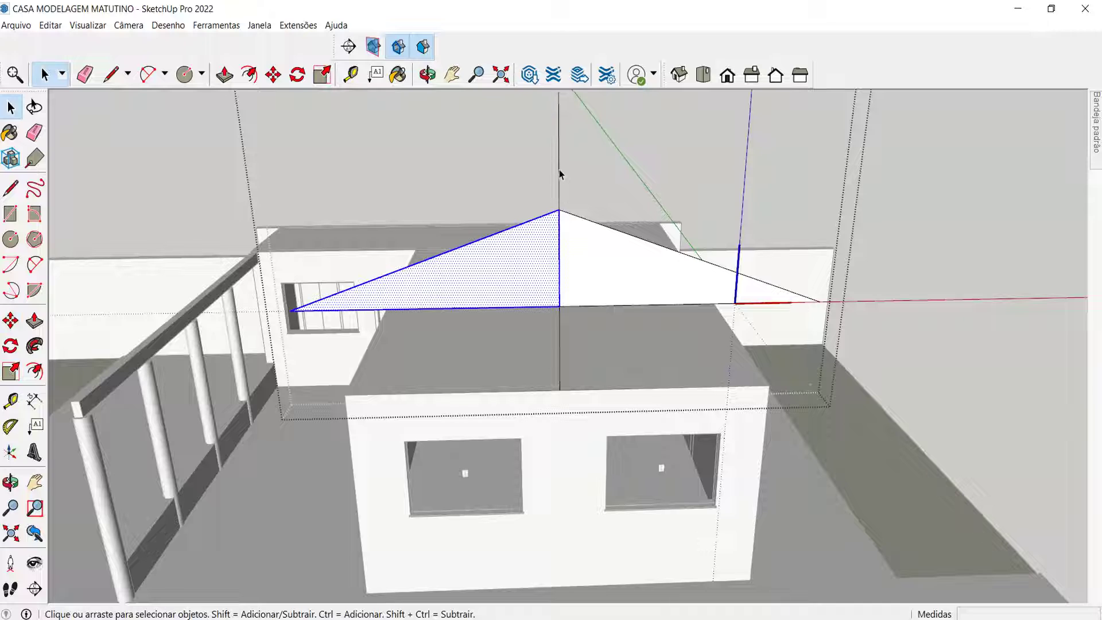
pyautogui.click(559, 173)
pyautogui.press('Delete')
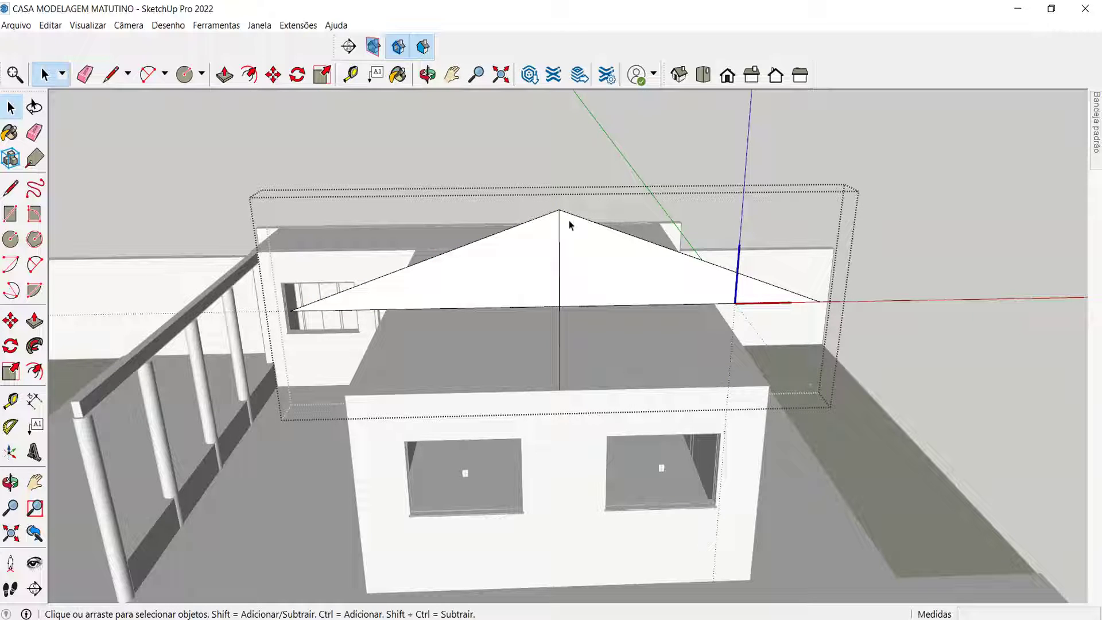
pyautogui.click(559, 258)
pyautogui.press('Delete')
# Delete the gable's face, base edges and the vertical line below it, keeping only the two slope lines.
pyautogui.moveTo(608, 302); pyautogui.dragTo(498, 248, button='middle')
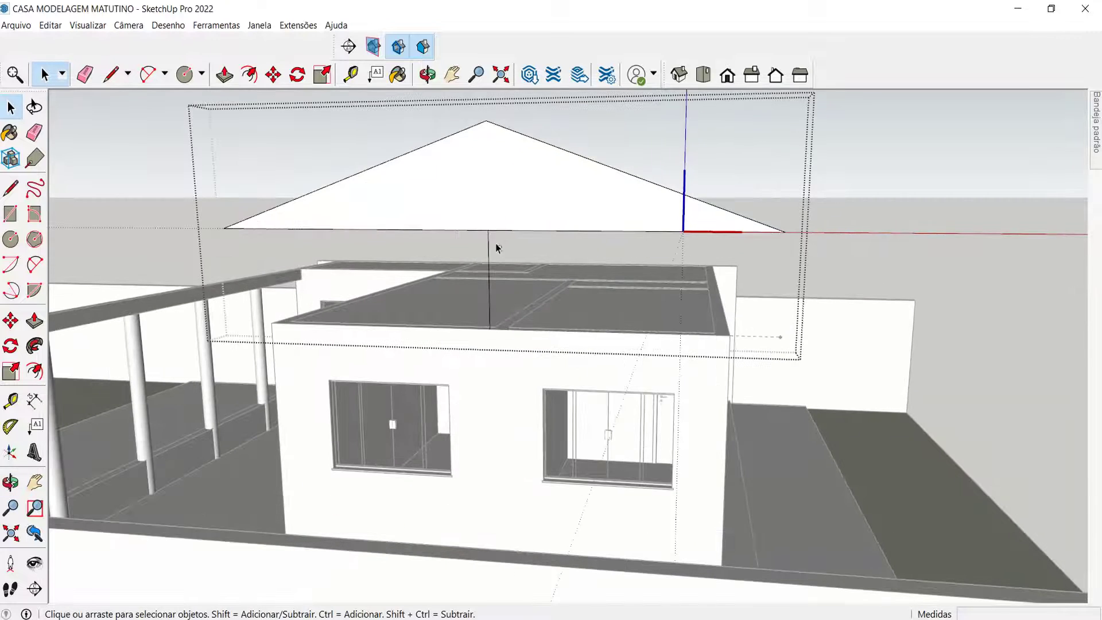
pyautogui.moveTo(465, 218); pyautogui.dragTo(466, 219)
pyautogui.press('Delete')
# Offset all the sloping roof edges 0.04 m inward to give the roof profile its thickness.
pyautogui.moveTo(472, 183); pyautogui.dragTo(697, 251, button='middle')
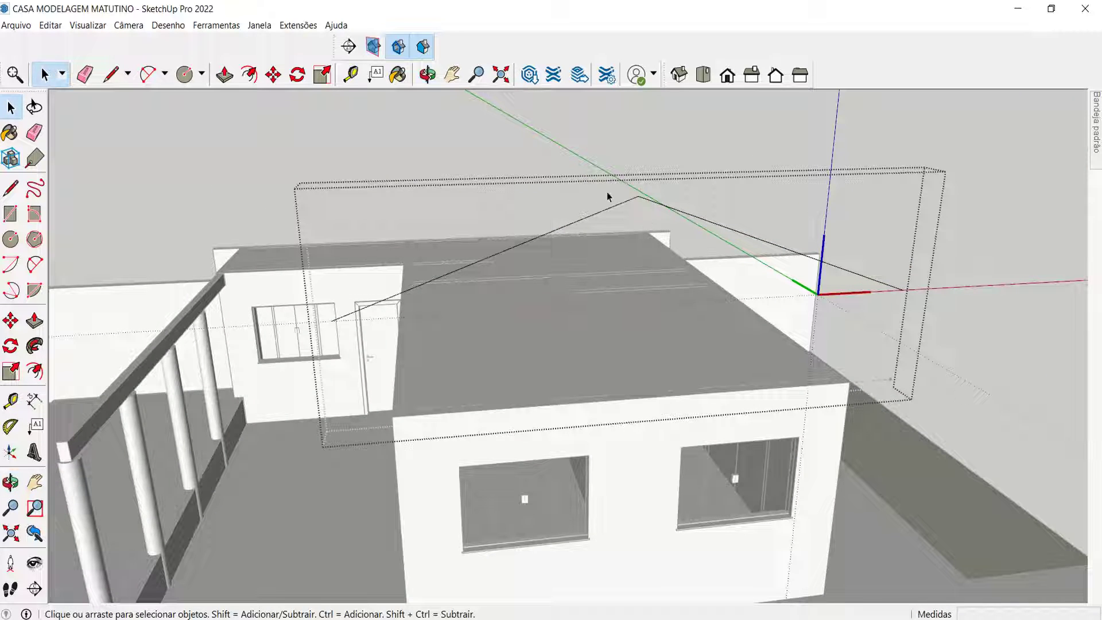
pyautogui.click(626, 203)
pyautogui.click(656, 205)
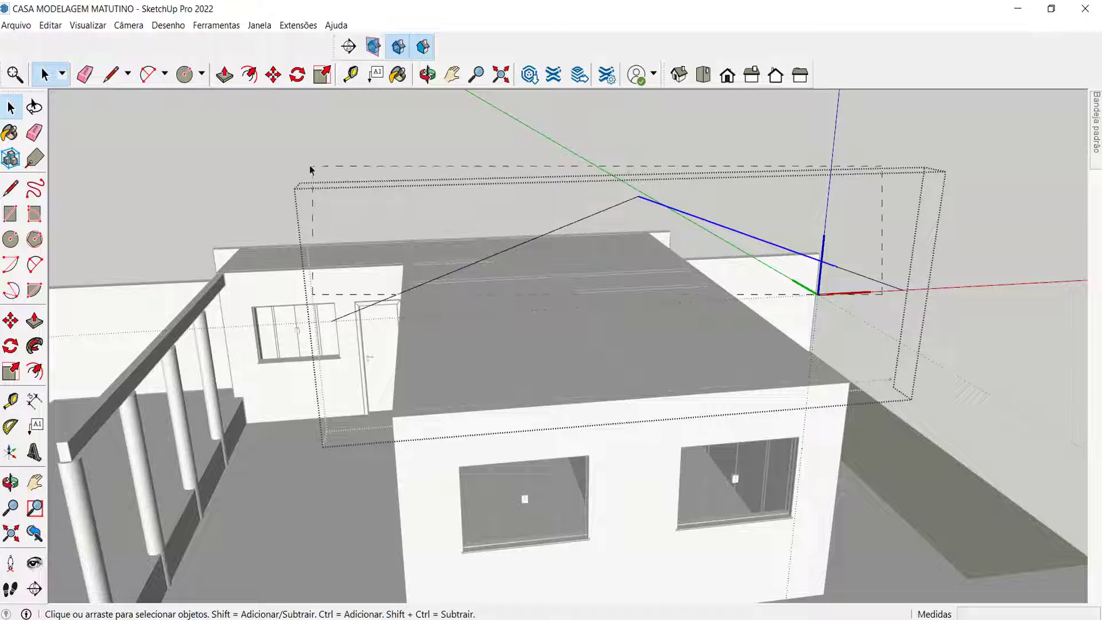
pyautogui.moveTo(298, 154); pyautogui.dragTo(310, 158)
pyautogui.moveTo(428, 253); pyautogui.dragTo(356, 221, button='middle')
pyautogui.click(309, 247)
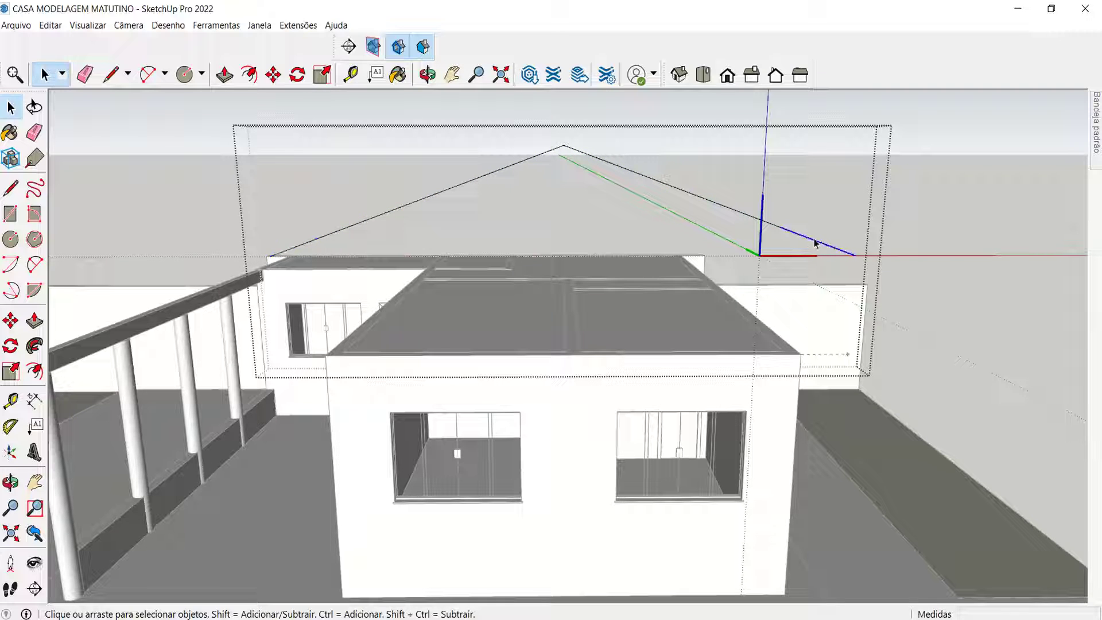
pyautogui.moveTo(266, 120); pyautogui.dragTo(266, 120)
pyautogui.press('f')
pyautogui.scroll(3, 517, 166)
pyautogui.click(517, 164)
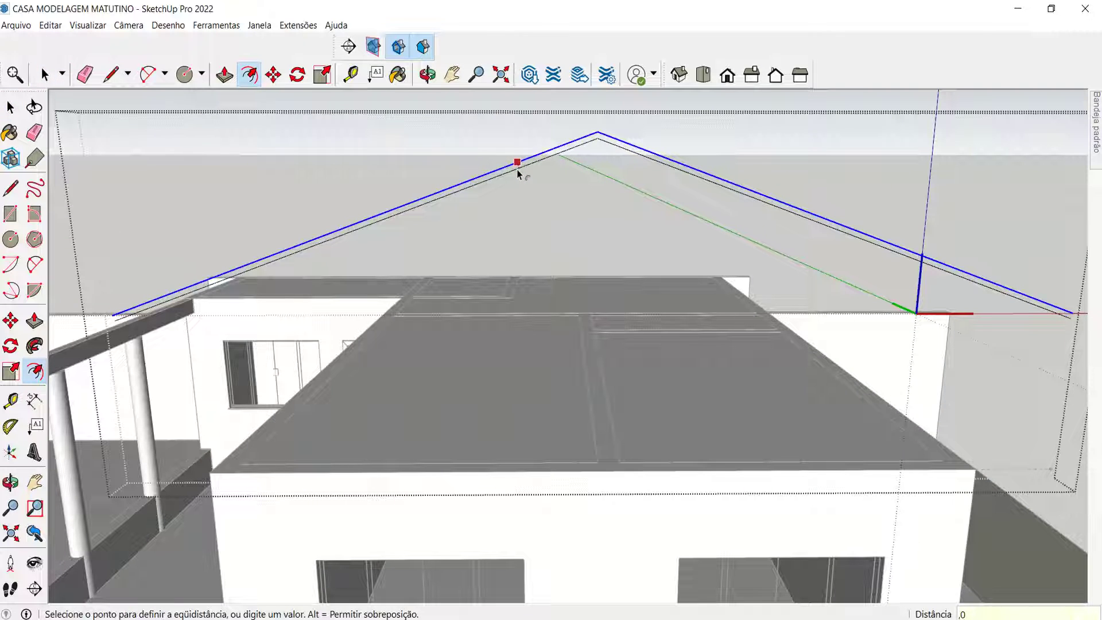
pyautogui.click(518, 174)
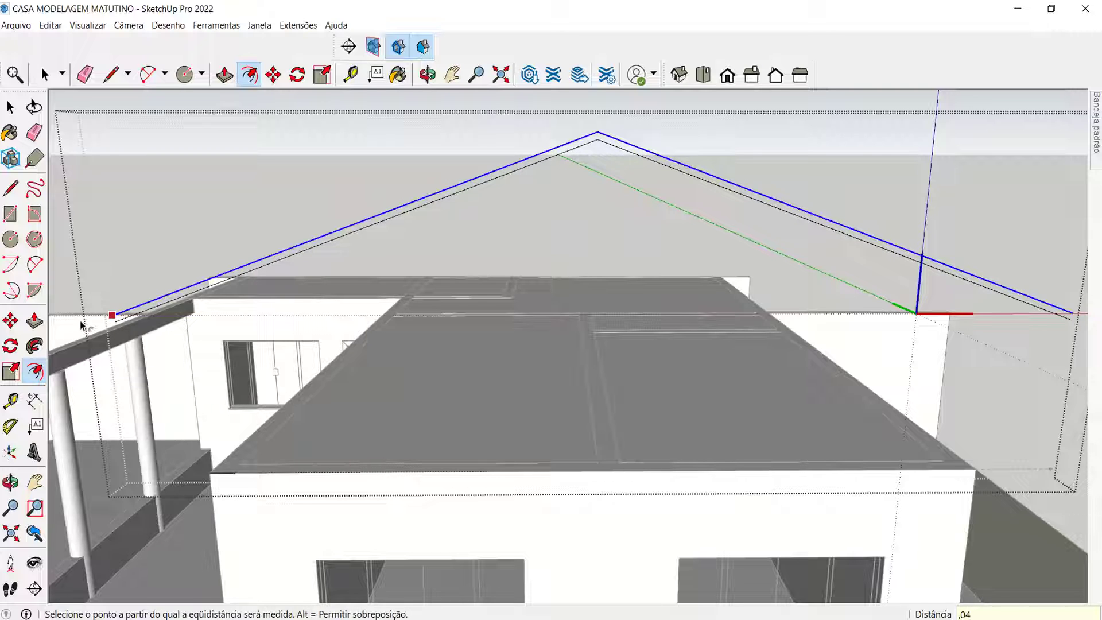
# Close both eave ends of the roof profile with short lines joining the original and offset slopes.
pyautogui.scroll(4, 114, 317)
pyautogui.press('l')
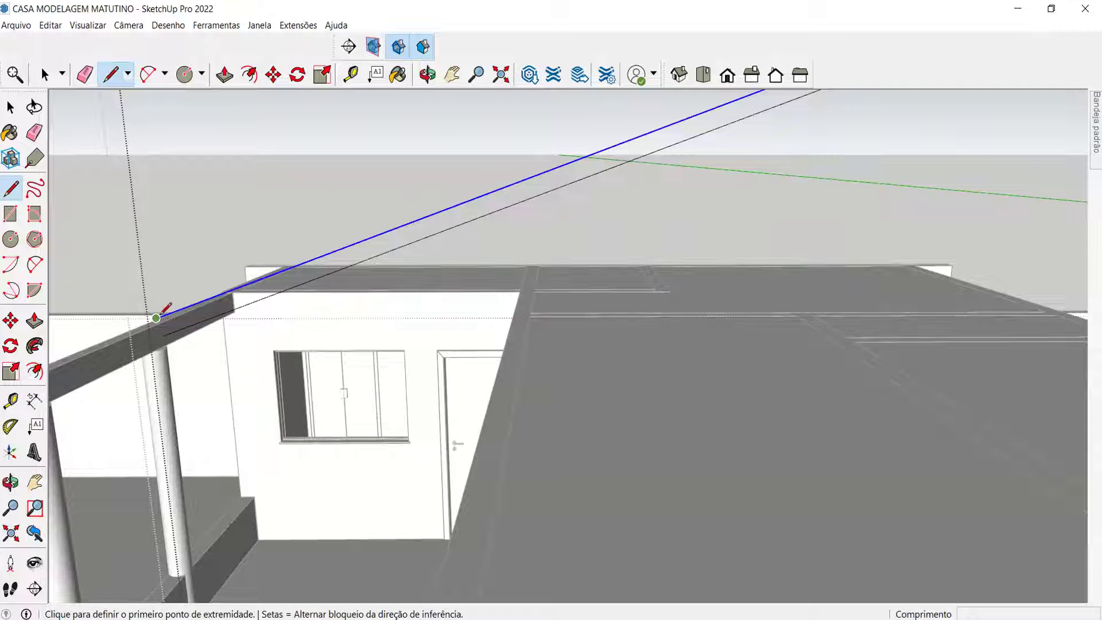
pyautogui.click(156, 318)
pyautogui.click(163, 335)
pyautogui.scroll(-5, 163, 335)
pyautogui.press('Escape')
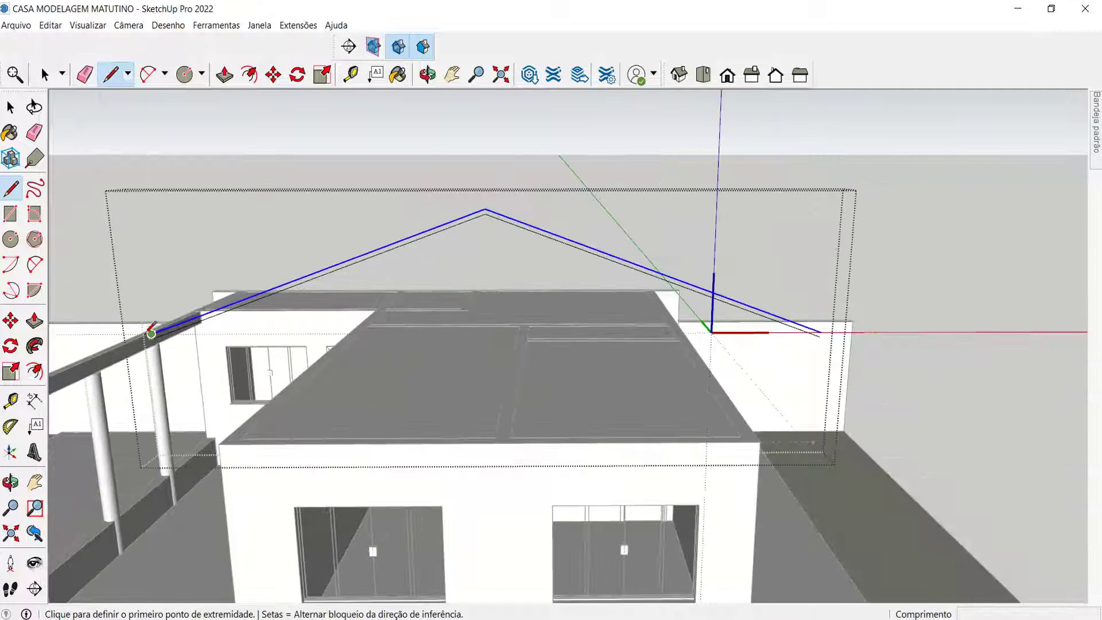
pyautogui.scroll(5, 664, 327)
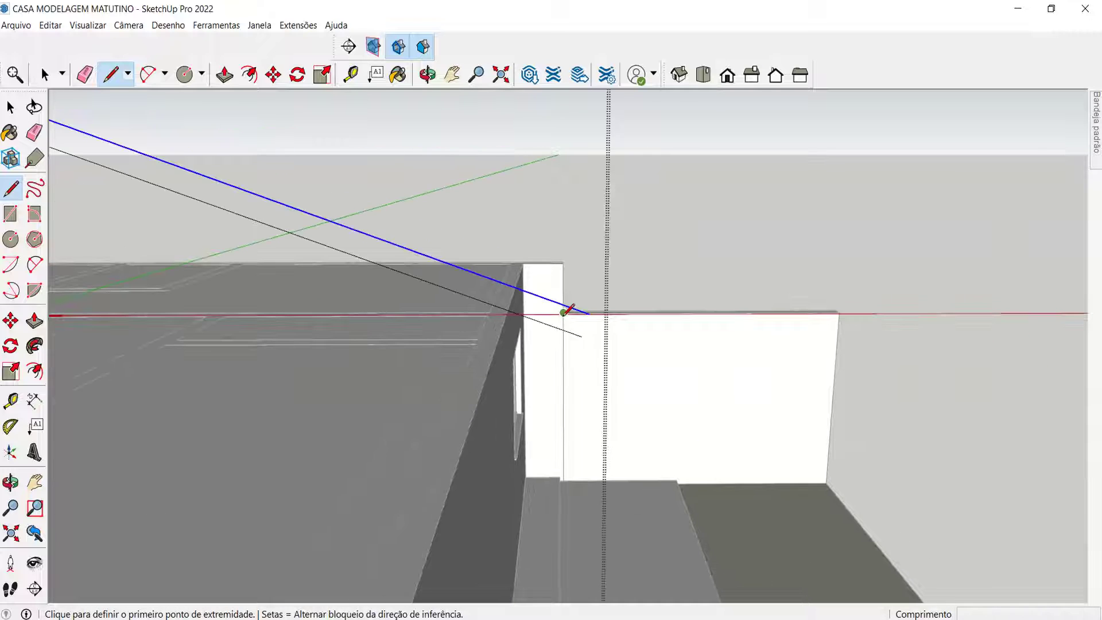
pyautogui.click(590, 314)
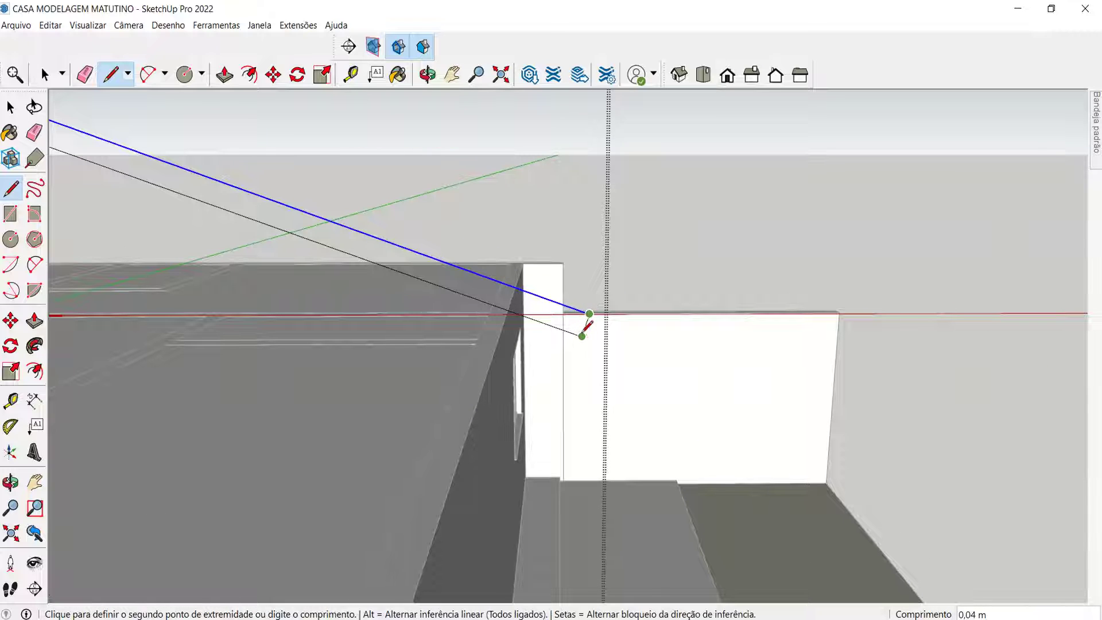
pyautogui.click(582, 335)
pyautogui.press('space')
# Extrude the roof profile 8.30 m along the house with Push/Pull, ending at the rear wall's ceiling corner.
pyautogui.scroll(-5, 622, 325)
pyautogui.moveTo(623, 324); pyautogui.dragTo(484, 364, button='middle')
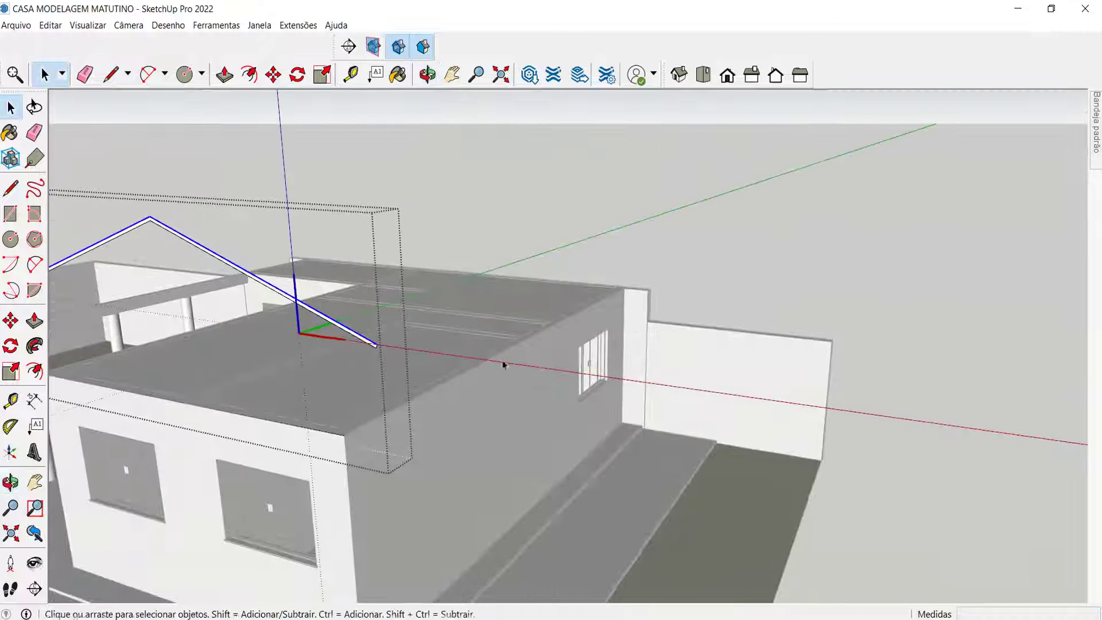
pyautogui.scroll(1, 200, 291)
pyautogui.scroll(-3, 167, 266)
pyautogui.scroll(3, 226, 261)
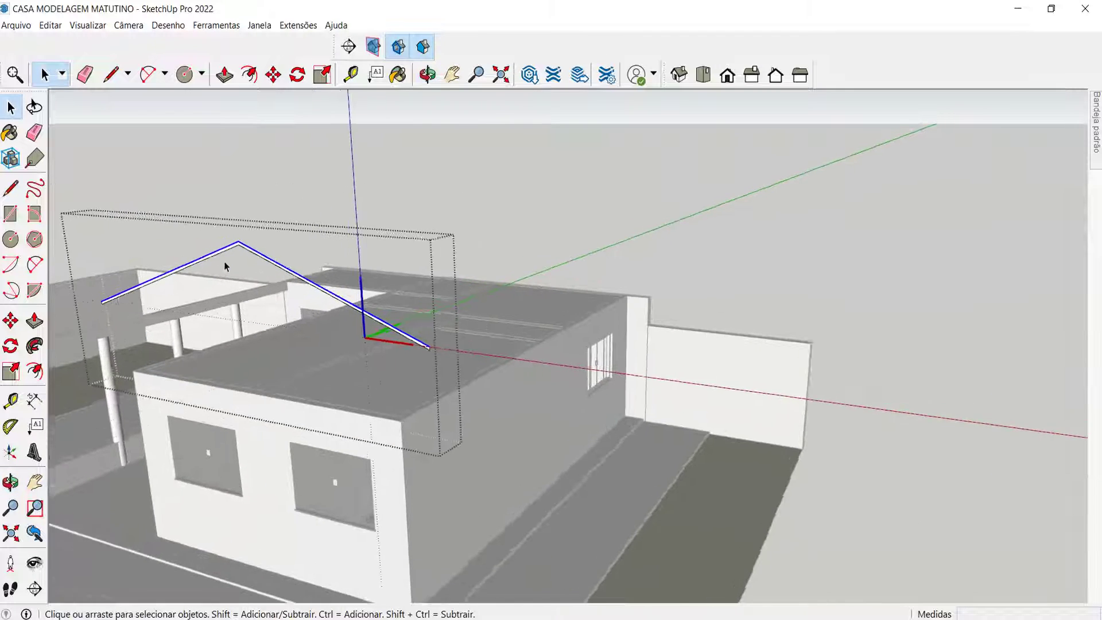
pyautogui.scroll(1, 255, 263)
pyautogui.press('p')
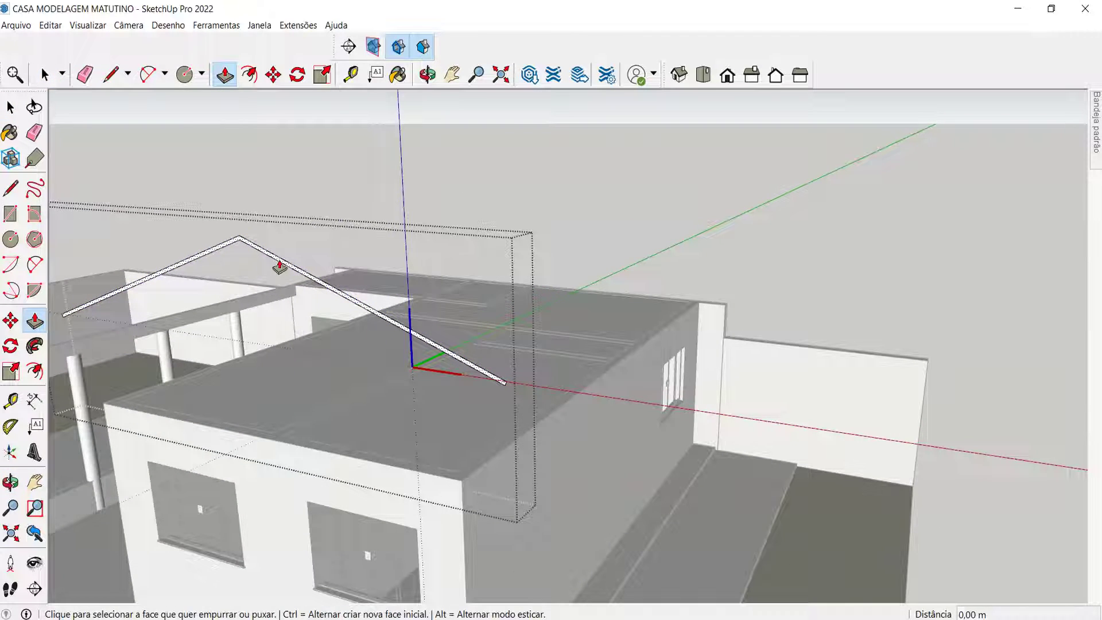
pyautogui.click(278, 264)
pyautogui.moveTo(388, 279); pyautogui.dragTo(86, 301, button='middle')
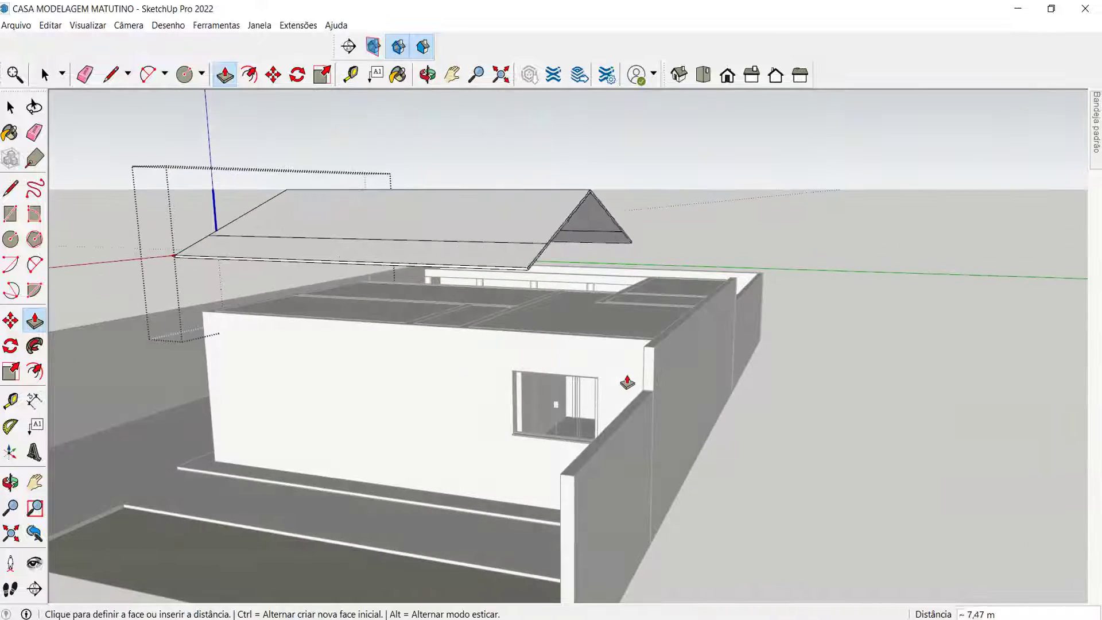
pyautogui.moveTo(628, 381); pyautogui.dragTo(368, 418, button='middle')
pyautogui.scroll(1, 391, 419)
pyautogui.moveTo(357, 366); pyautogui.dragTo(247, 395, button='middle')
pyautogui.scroll(2, 382, 435)
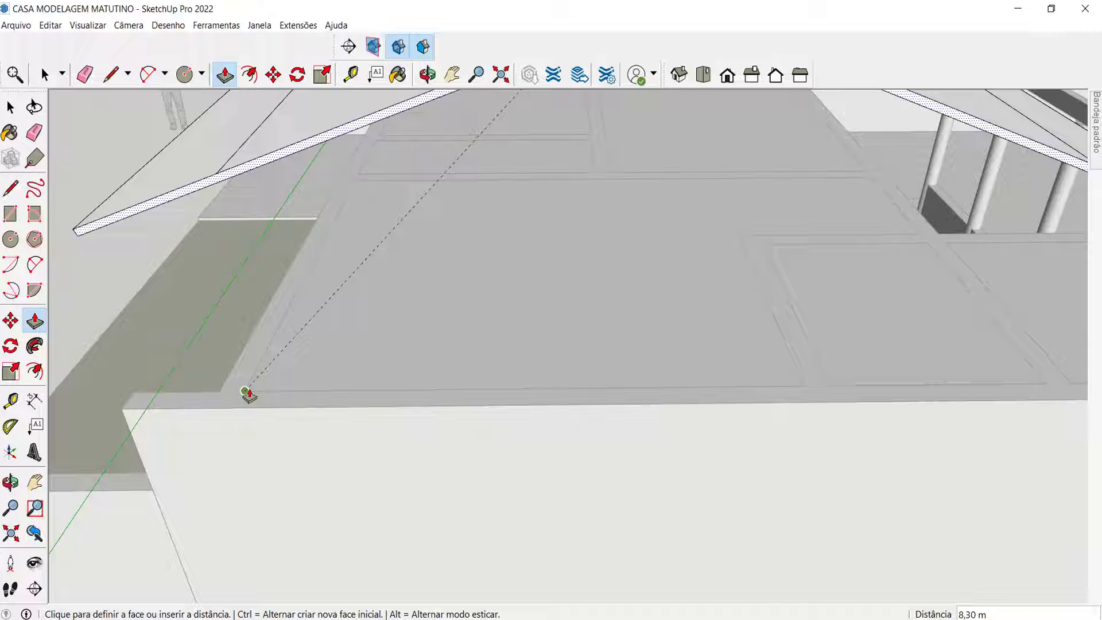
pyautogui.click(248, 395)
# Erase the leftover lines running lengthwise along the roof slopes.
pyautogui.moveTo(258, 393); pyautogui.dragTo(522, 436, button='middle')
pyautogui.press('e')
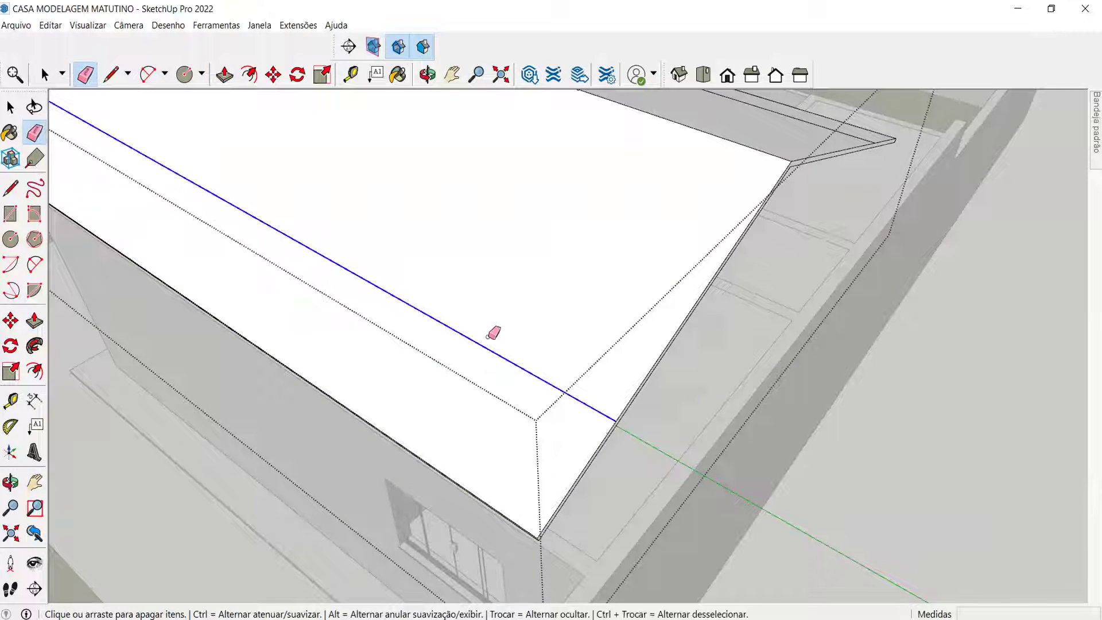
pyautogui.moveTo(492, 328); pyautogui.dragTo(749, 384, button='middle')
pyautogui.moveTo(699, 261)
pyautogui.mouseDown(button='middle')
pyautogui.moveTo(824, 285)
pyautogui.moveTo(524, 345)
pyautogui.moveTo(598, 316)
pyautogui.moveTo(617, 329)
pyautogui.moveTo(815, 321)
pyautogui.moveTo(859, 308)
pyautogui.moveTo(815, 241)
pyautogui.moveTo(810, 175)
pyautogui.mouseUp(button='middle')
pyautogui.moveTo(739, 148); pyautogui.dragTo(802, 141, button='middle')
pyautogui.moveTo(878, 167)
pyautogui.mouseDown(button='middle')
pyautogui.moveTo(442, 335)
pyautogui.moveTo(492, 313)
pyautogui.moveTo(620, 369)
pyautogui.mouseUp(button='middle')
pyautogui.scroll(-3, 438, 312)
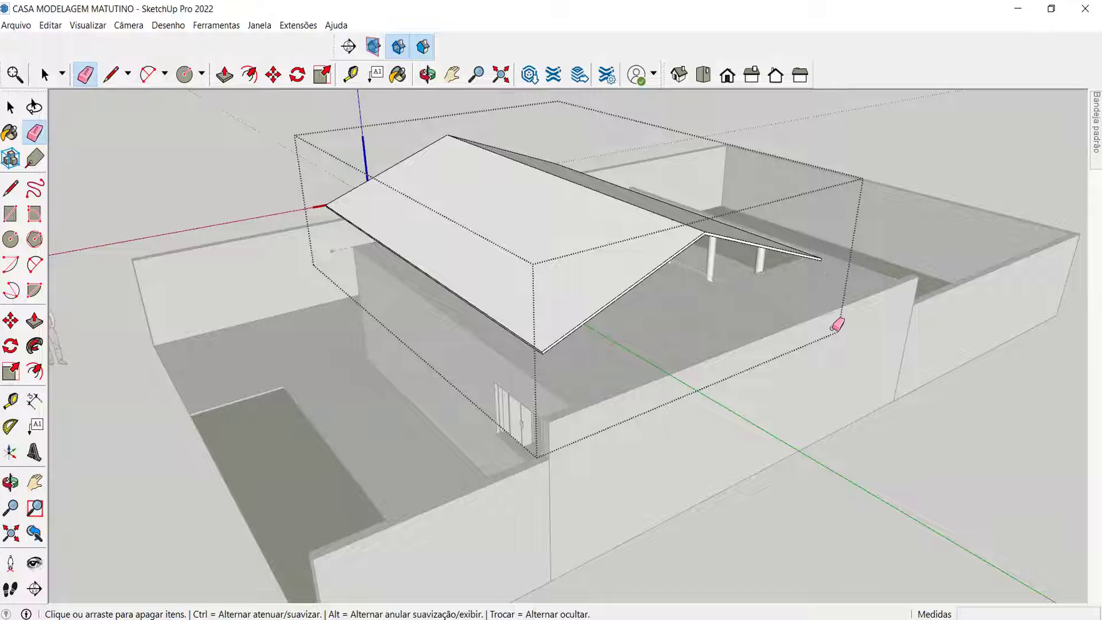
# Examine the roof's position over the house walls from the front, the veranda side and the corridor side.
pyautogui.moveTo(688, 311)
pyautogui.mouseDown(button='middle')
pyautogui.moveTo(765, 329)
pyautogui.moveTo(519, 352)
pyautogui.moveTo(870, 369)
pyautogui.moveTo(521, 315)
pyautogui.moveTo(713, 303)
pyautogui.mouseUp(button='middle')
pyautogui.scroll(3, 598, 256)
pyautogui.moveTo(598, 256); pyautogui.dragTo(610, 145, button='middle')
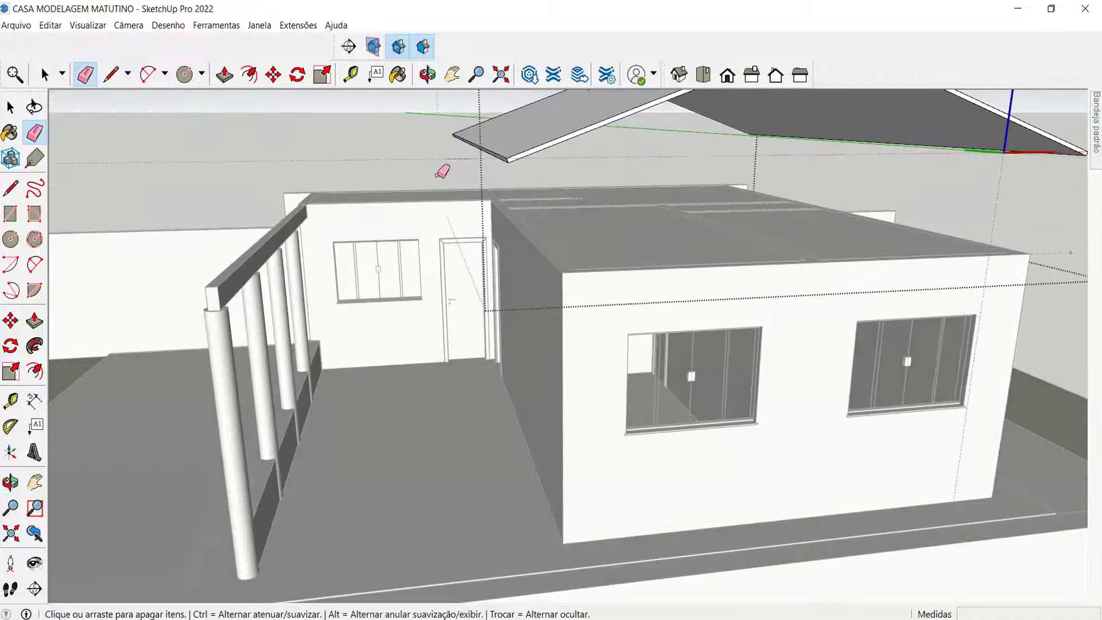
pyautogui.scroll(-5, 447, 185)
pyautogui.moveTo(448, 187); pyautogui.dragTo(578, 204, button='middle')
pyautogui.press('space')
pyautogui.scroll(2, 580, 203)
pyautogui.moveTo(669, 190); pyautogui.dragTo(608, 175, button='middle')
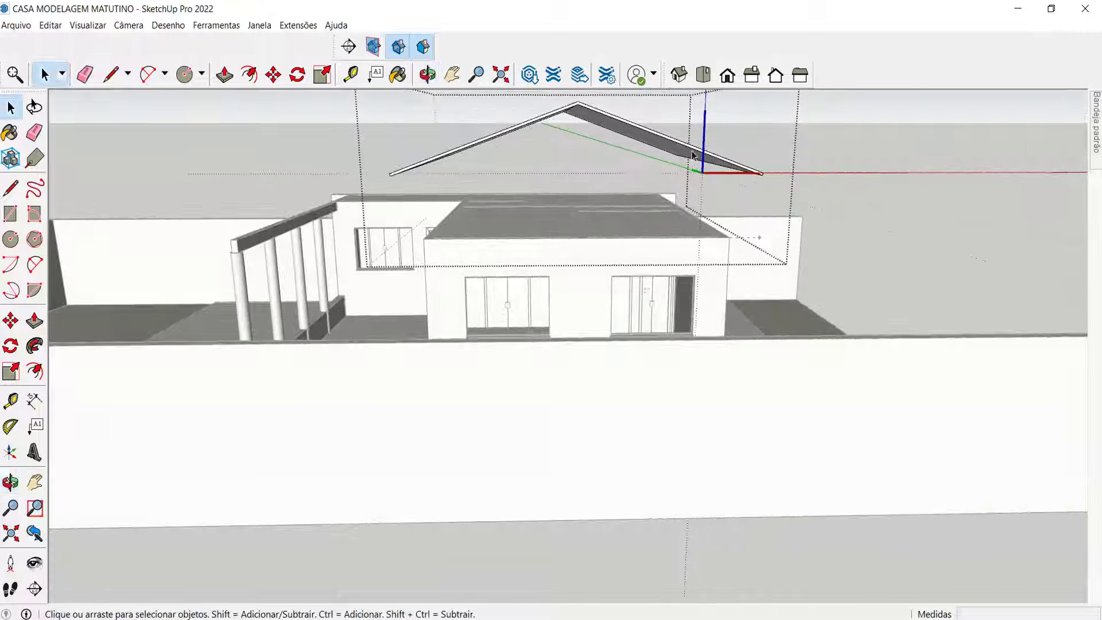
pyautogui.moveTo(856, 151); pyautogui.dragTo(726, 262, button='middle')
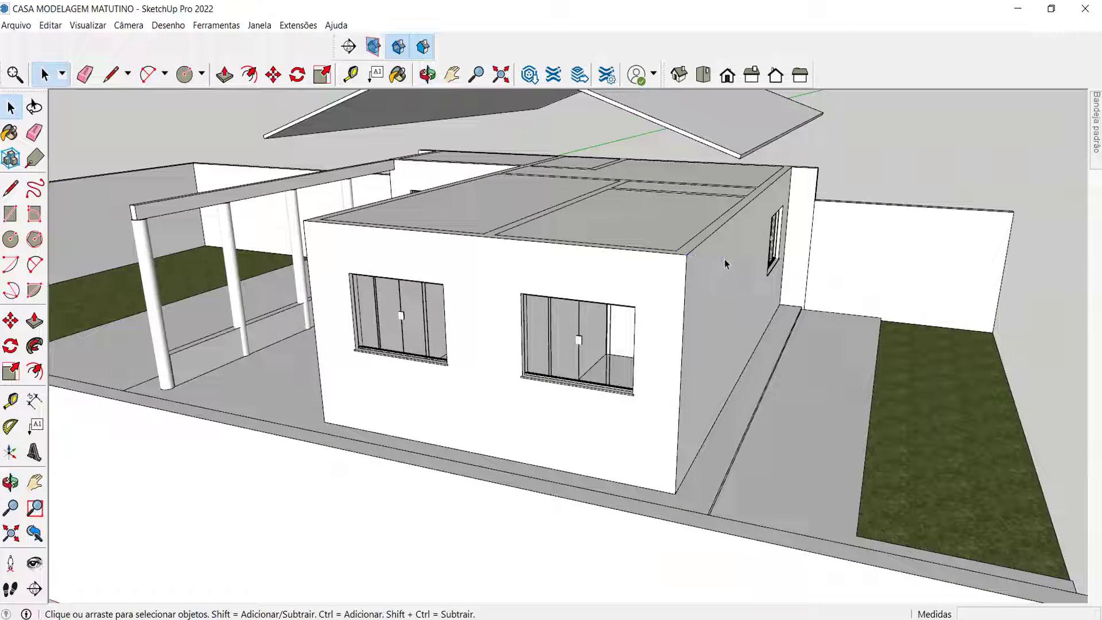
pyautogui.moveTo(612, 430); pyautogui.dragTo(290, 286, button='middle')
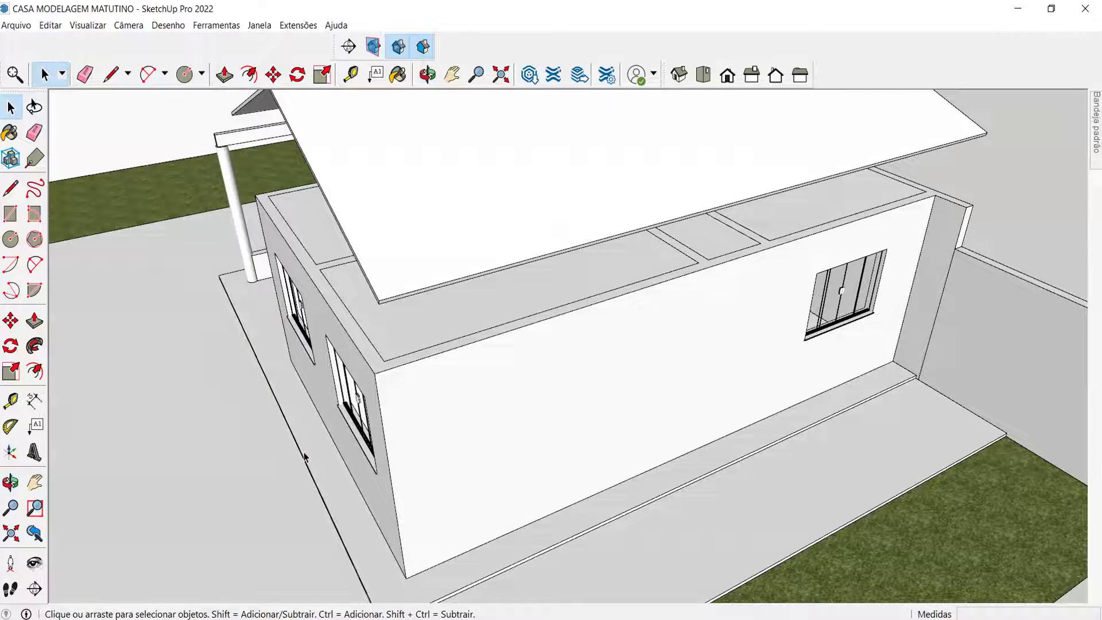
pyautogui.moveTo(236, 429); pyautogui.dragTo(576, 290, button='middle')
# Inside the roof component, draw a vertical line from the front wall's upper right corner to the roof slope's underside.
pyautogui.doubleClick(574, 321)
pyautogui.scroll(5, 718, 273)
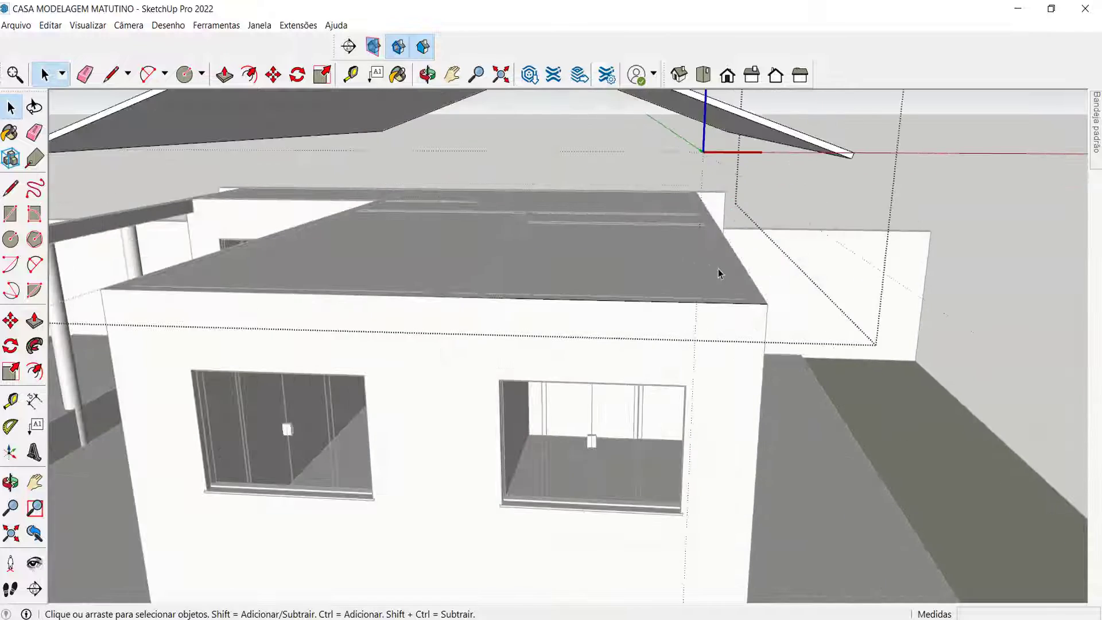
pyautogui.press('l')
pyautogui.click(764, 304)
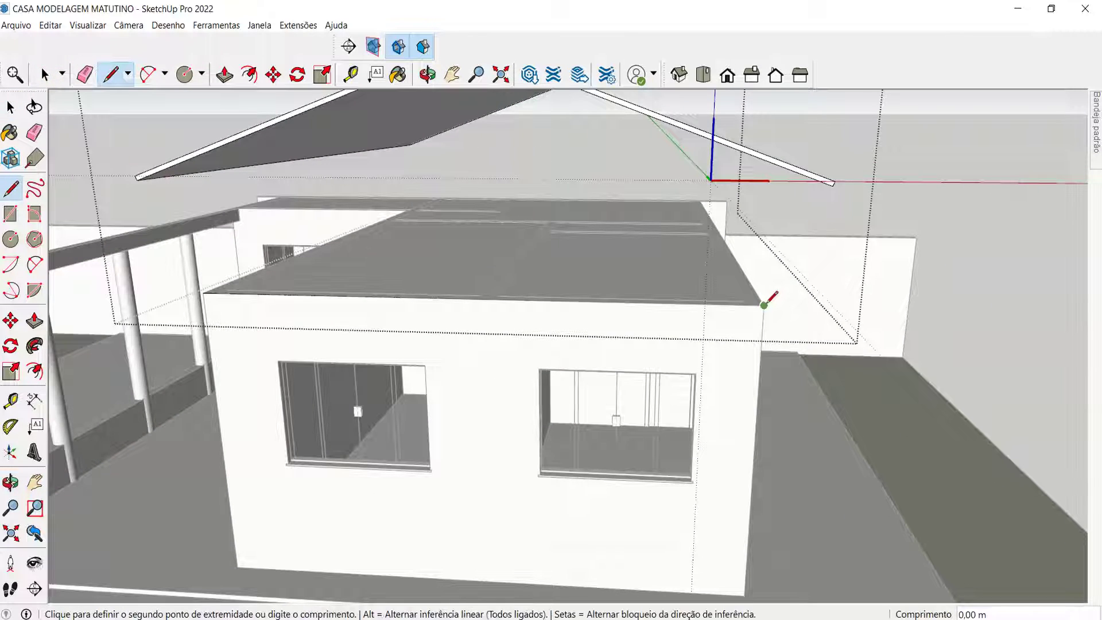
pyautogui.moveTo(764, 305); pyautogui.dragTo(761, 274, button='middle')
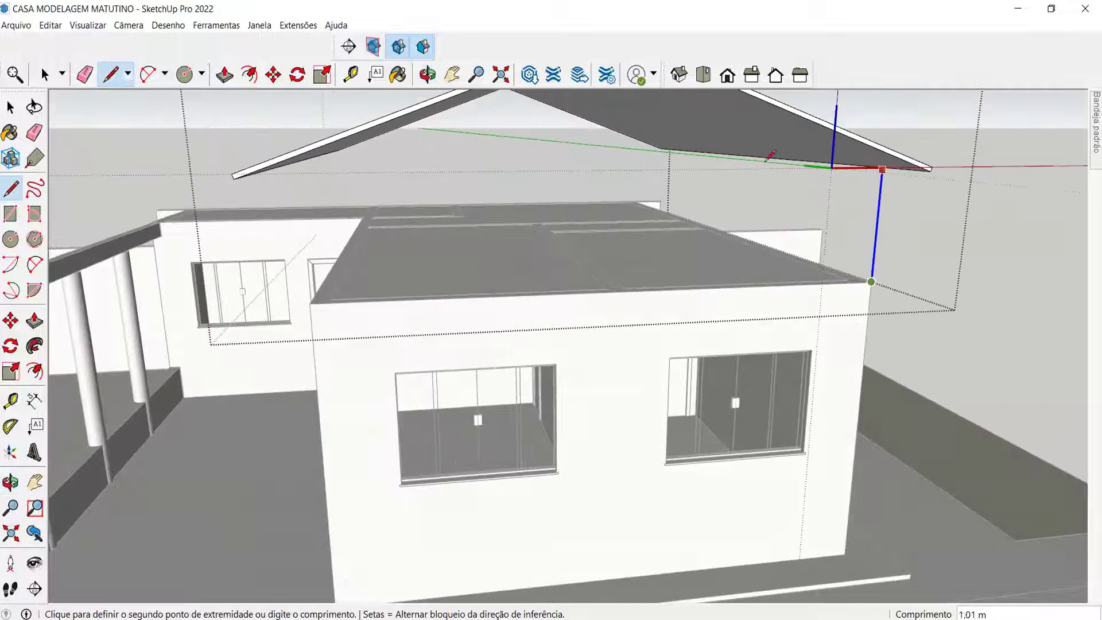
pyautogui.click(832, 137)
pyautogui.press('Escape')
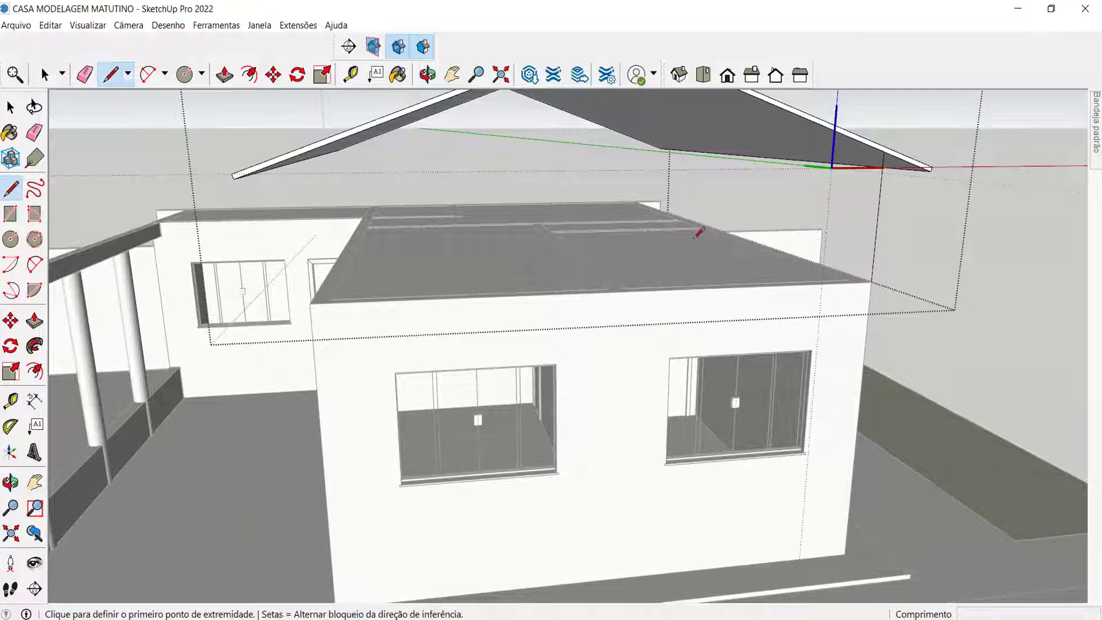
# Inside the roof component, draw a vertical line about 1.13 m long from the front wall's upper left corner to the roof slope.
pyautogui.click(310, 303)
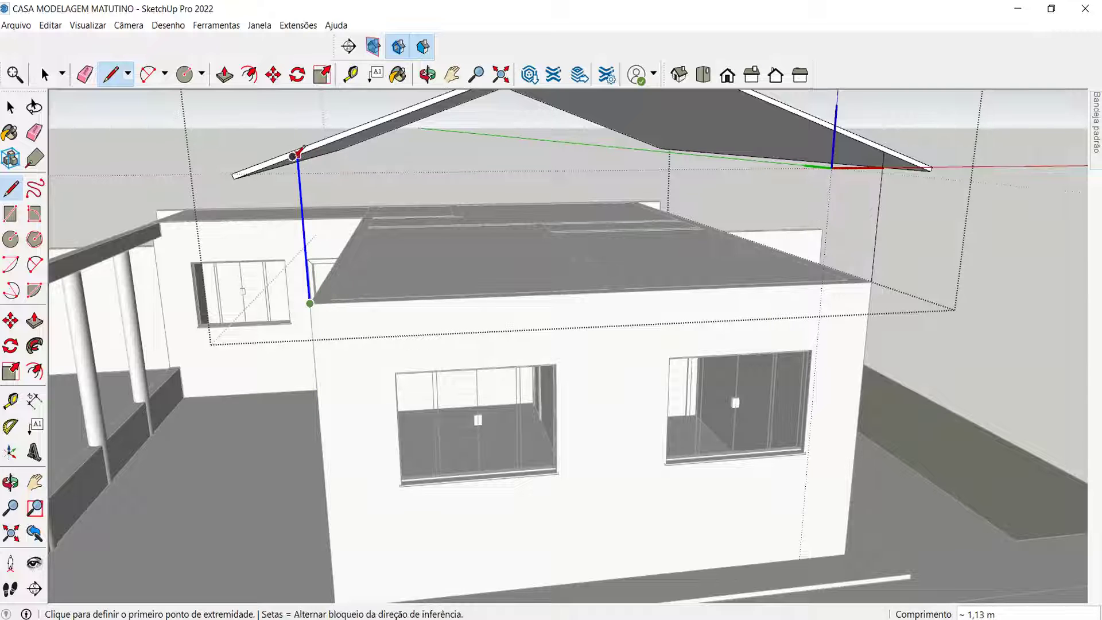
pyautogui.click(294, 156)
pyautogui.scroll(-4, 263, 308)
pyautogui.moveTo(263, 308); pyautogui.dragTo(333, 267, button='middle')
pyautogui.scroll(3, 333, 267)
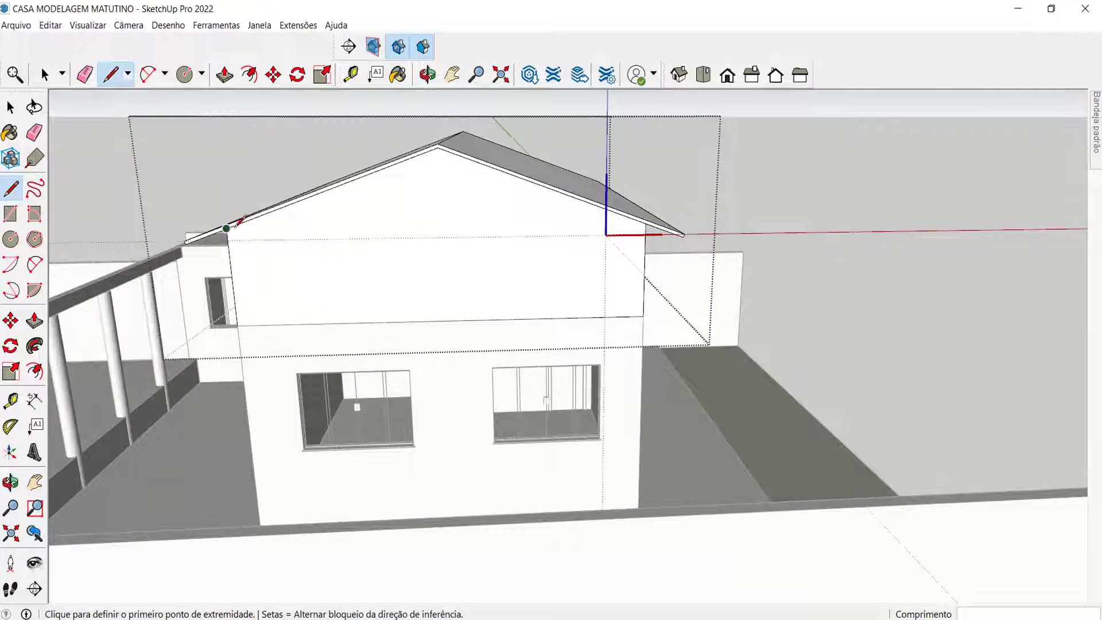
# Remove the front gable face and its left-hand line from the roof component, and close the component.
pyautogui.scroll(2, 228, 228)
pyautogui.press('space')
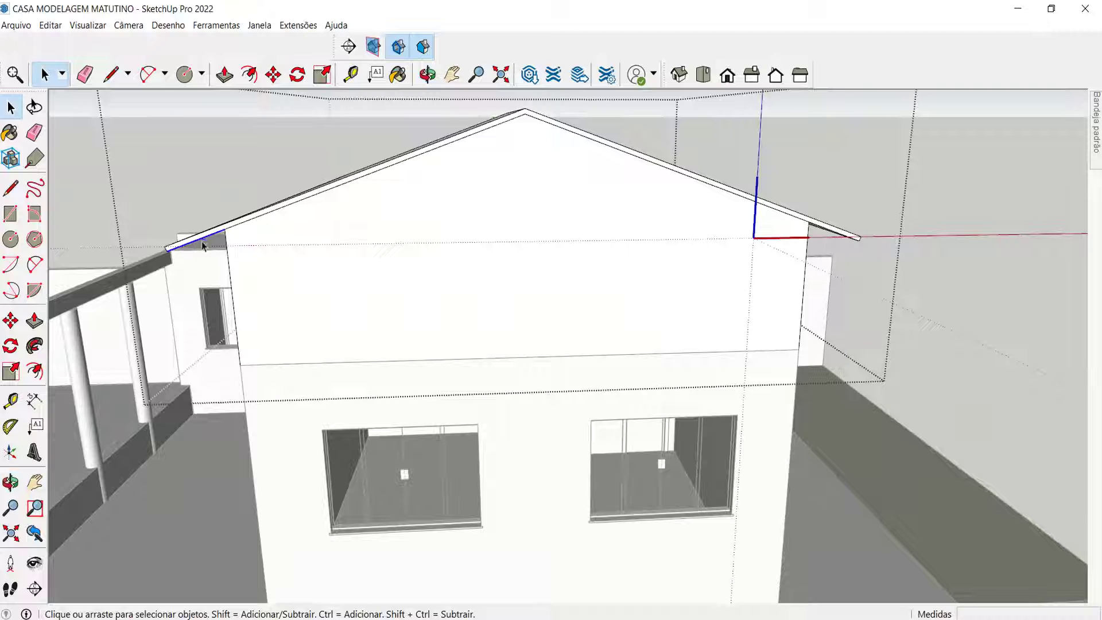
pyautogui.press('Delete')
pyautogui.click(254, 220)
pyautogui.click(219, 193)
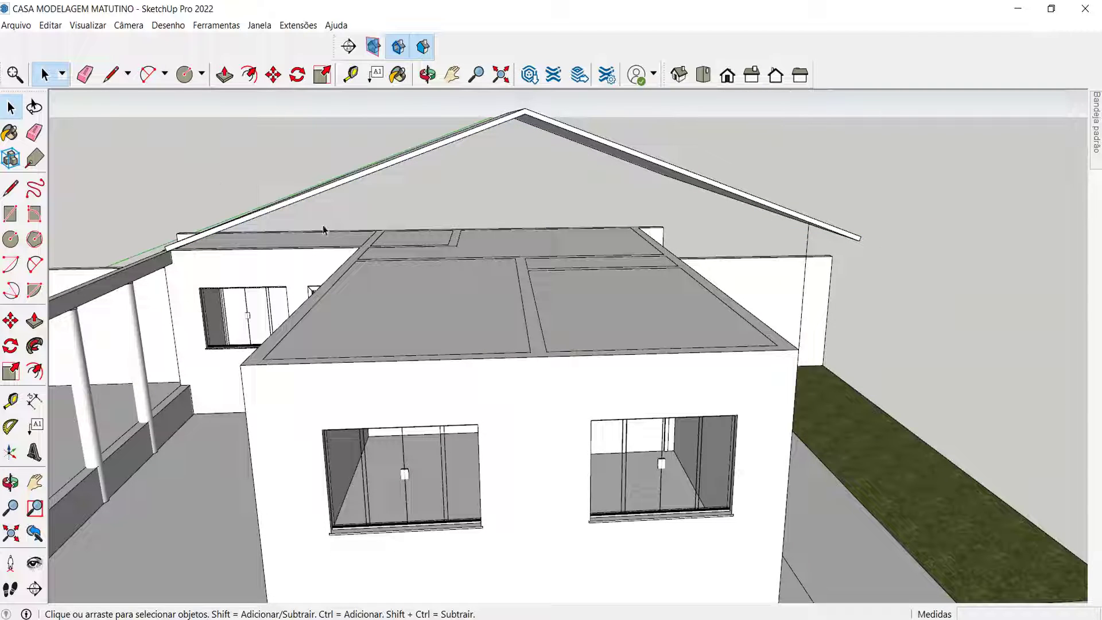
# Reopen the roof component and delete the leftover vertical line above the front wall's right corner.
pyautogui.click(470, 367)
pyautogui.doubleClick(471, 368)
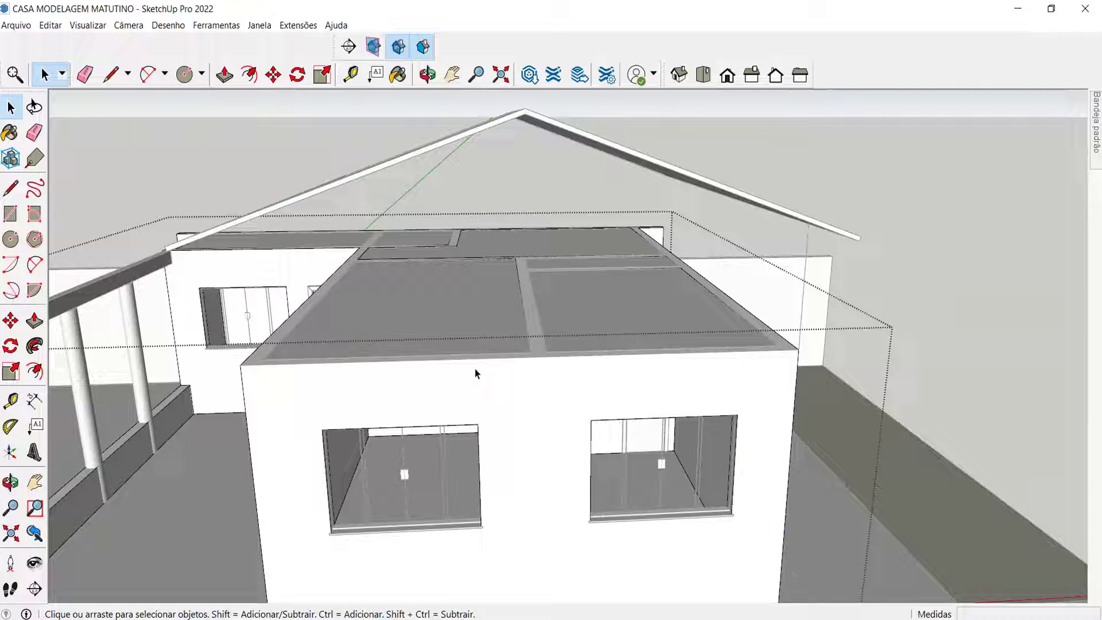
pyautogui.press('l')
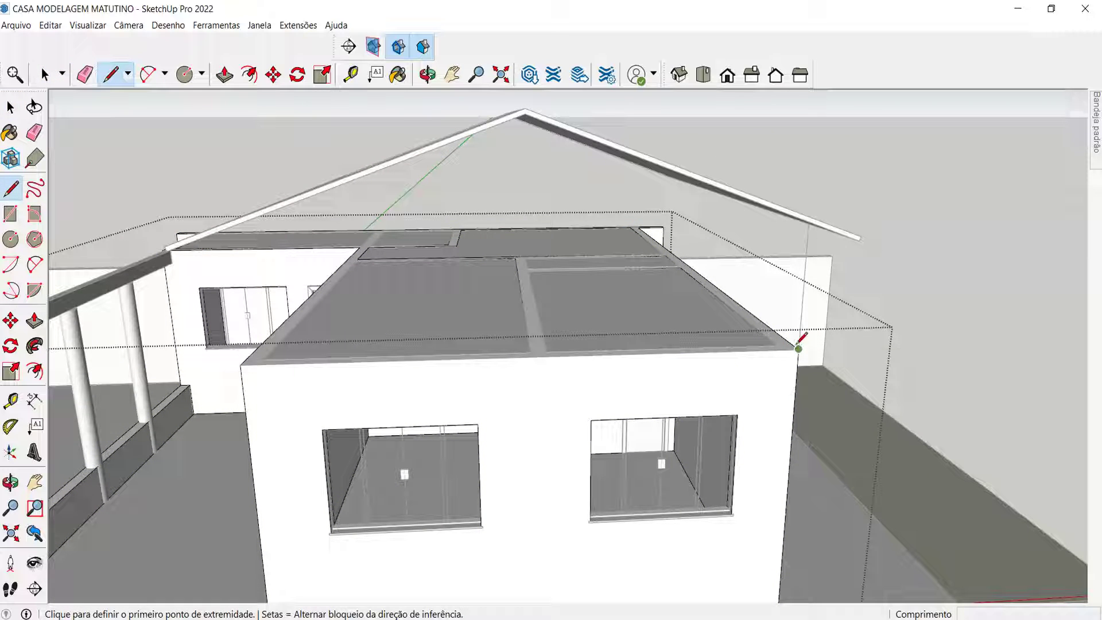
pyautogui.press('space')
pyautogui.doubleClick(804, 280)
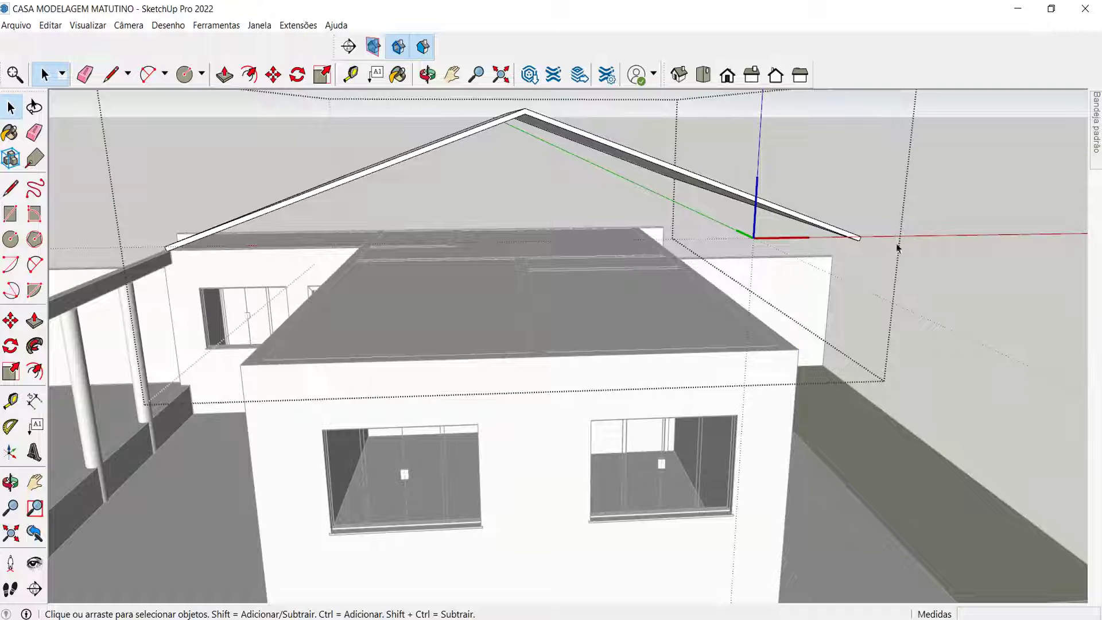
# Inside the walls component, draw a vertical line from the front wall's upper right corner to the roof slope's underside.
pyautogui.doubleClick(759, 407)
pyautogui.press('l')
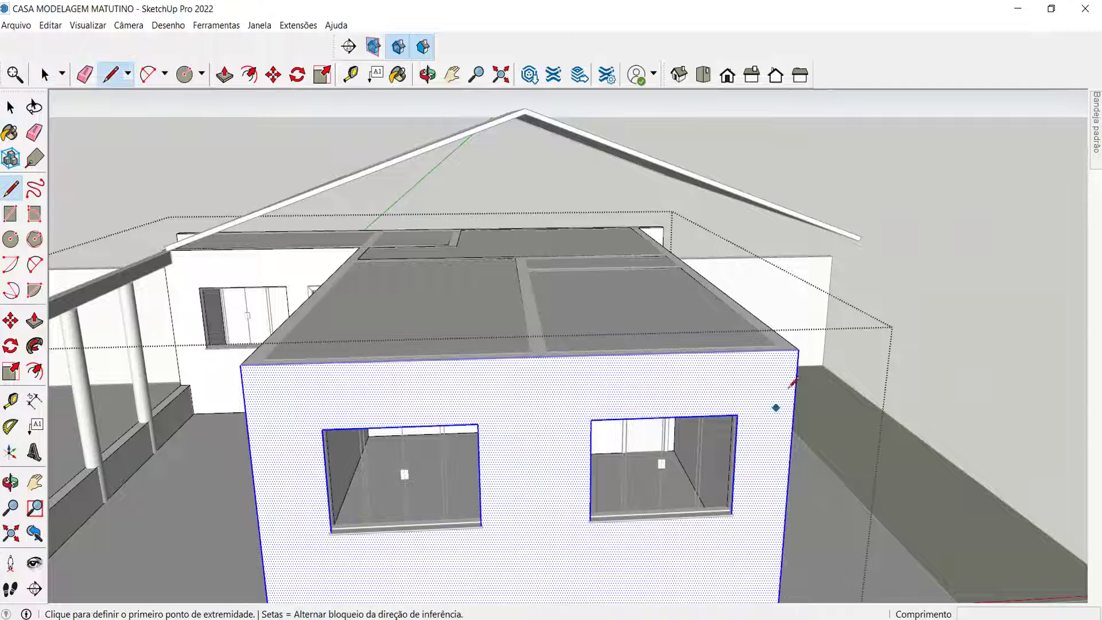
pyautogui.click(798, 347)
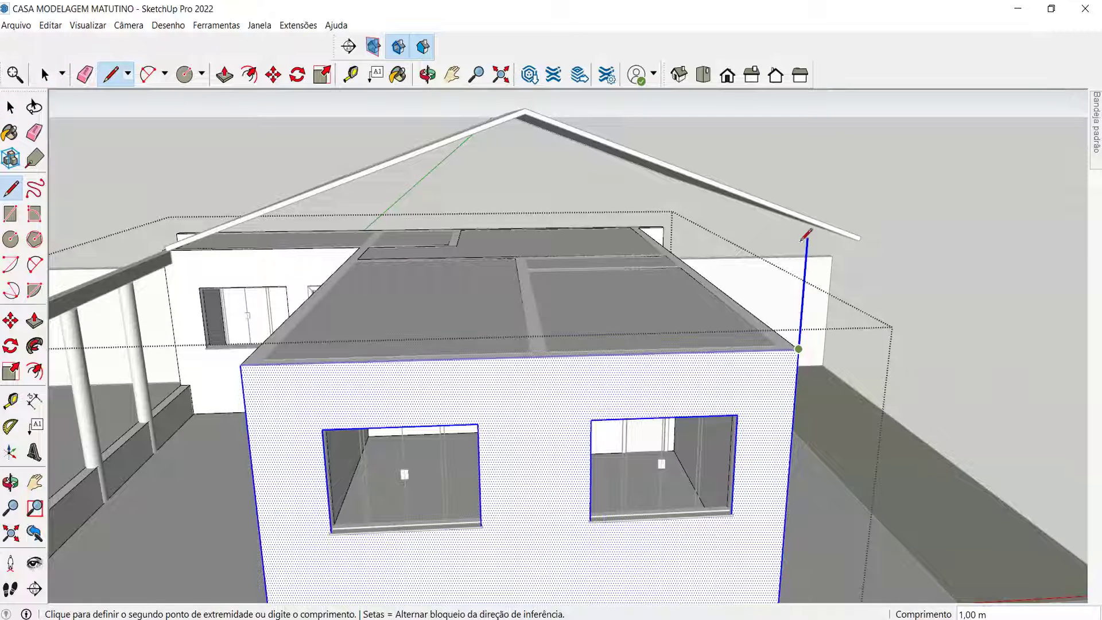
pyautogui.click(811, 222)
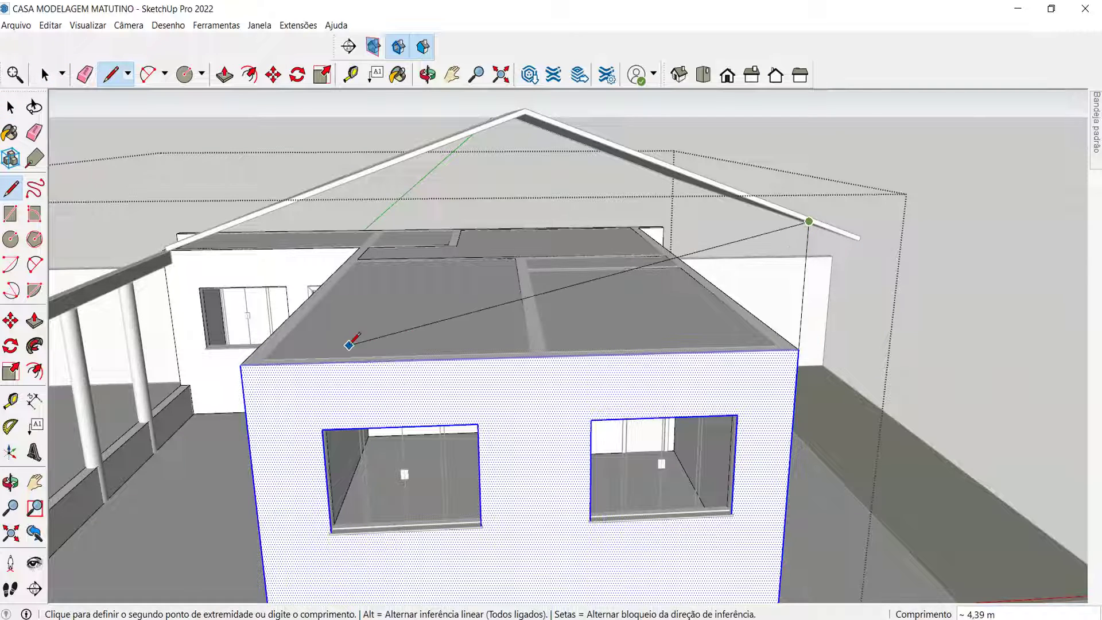
pyautogui.press('Escape')
# Close the front gable outline with lines from the wall's upper left corner to the slope, the ridge and the right vertical line.
pyautogui.click(241, 364)
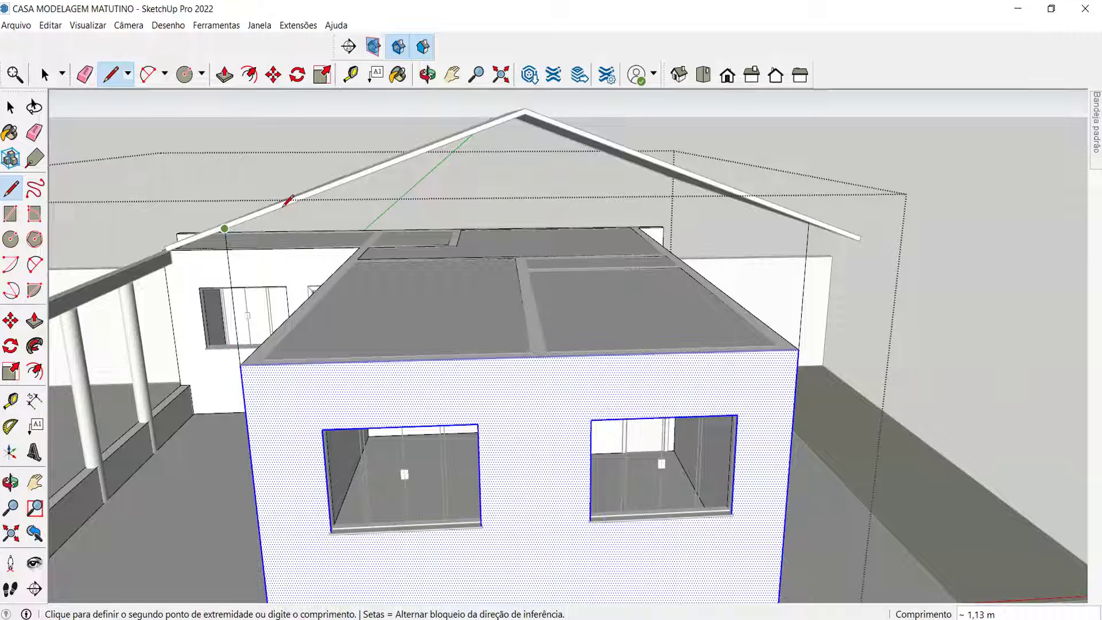
pyautogui.click(526, 113)
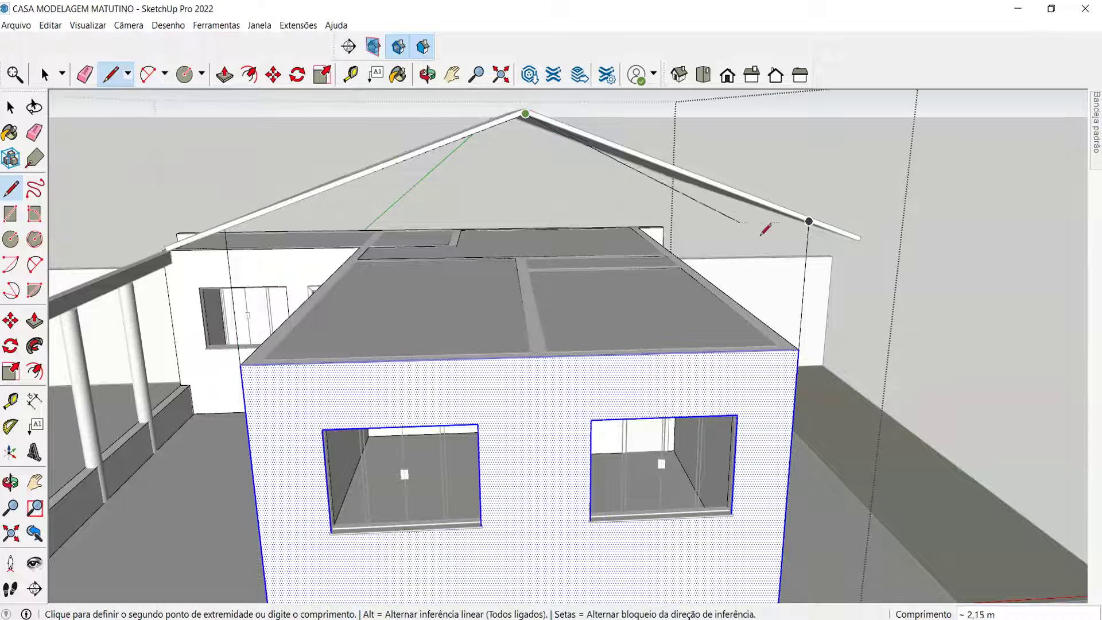
pyautogui.click(810, 220)
# Draw a 0.15 m line across the corridor-side wall's top, from the front room's inner corner to the outer edge.
pyautogui.moveTo(810, 221); pyautogui.dragTo(426, 352, button='middle')
pyautogui.scroll(3, 253, 212)
pyautogui.scroll(4, 183, 247)
pyautogui.scroll(-3, 241, 313)
pyautogui.scroll(1, 239, 278)
pyautogui.scroll(2, 357, 369)
pyautogui.scroll(2, 297, 388)
pyautogui.scroll(2, 266, 402)
pyautogui.moveTo(265, 401); pyautogui.dragTo(212, 357, button='middle')
pyautogui.scroll(4, 210, 367)
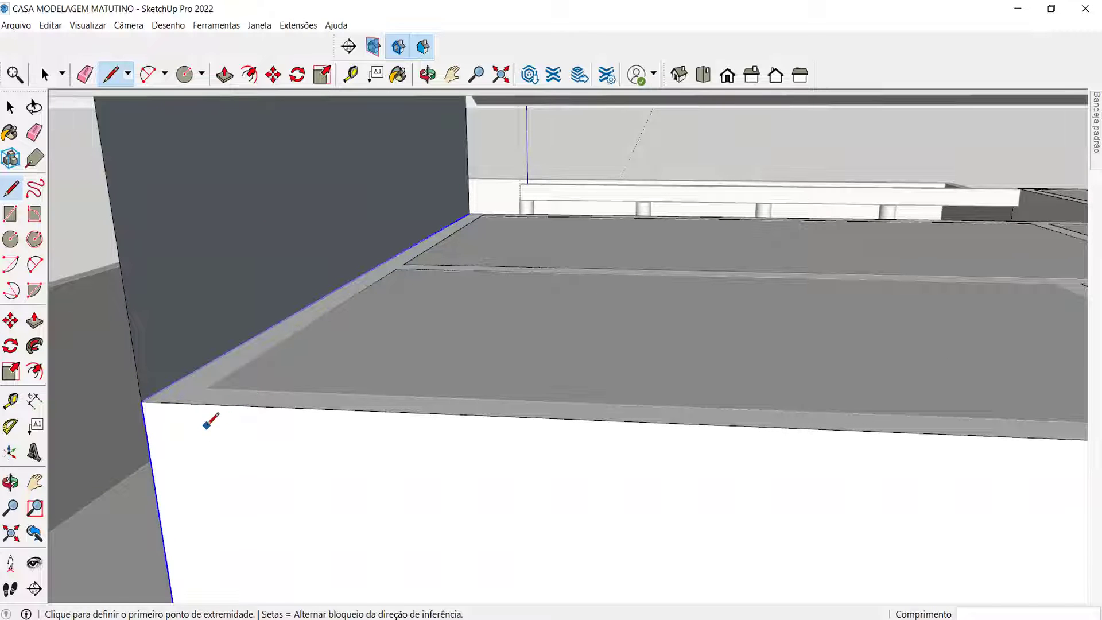
pyautogui.press('space')
pyautogui.click(214, 392)
pyautogui.press('l')
pyautogui.scroll(1, 205, 388)
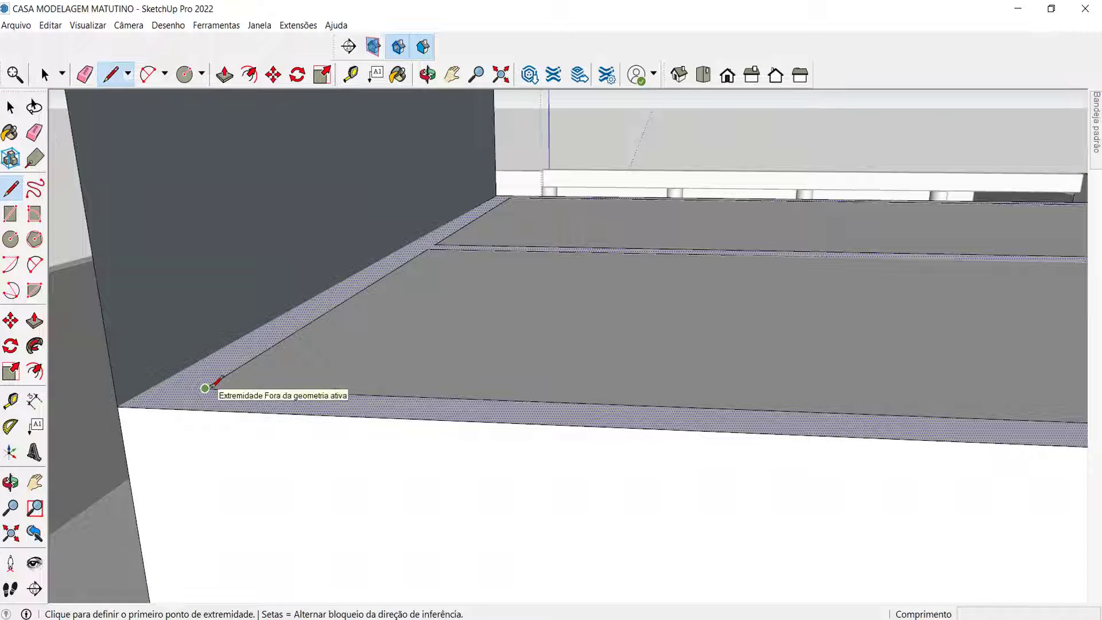
pyautogui.click(205, 388)
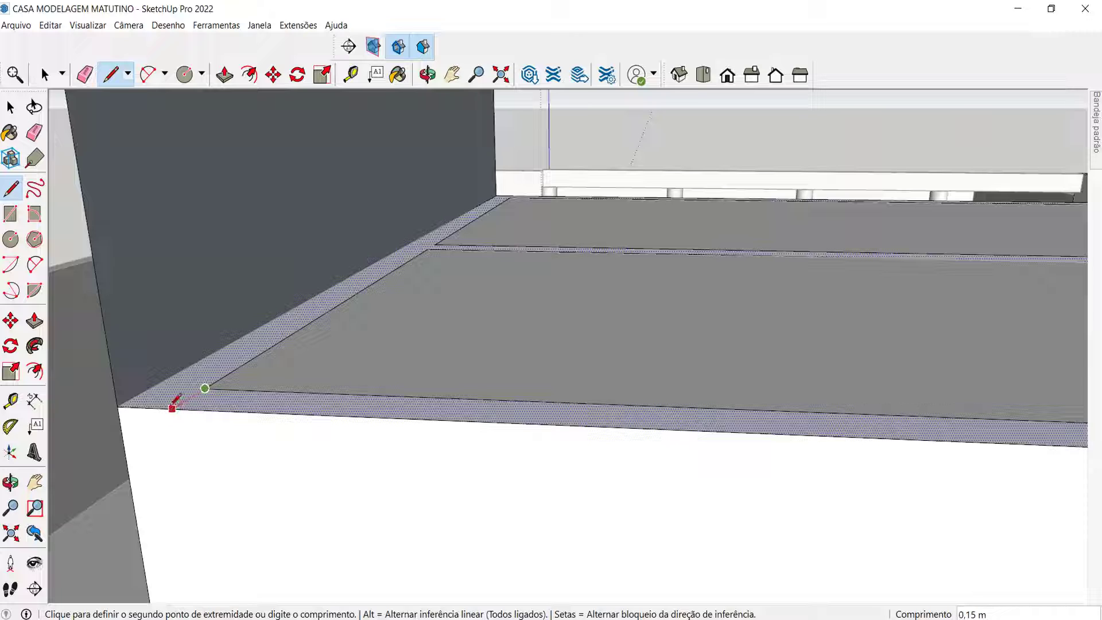
pyautogui.click(173, 407)
pyautogui.press('space')
# Draw a matching 0.15 m line across the veranda-side wall's top at the front room's inner corner.
pyautogui.moveTo(165, 388); pyautogui.dragTo(662, 438, button='middle')
pyautogui.press('l')
pyautogui.click(638, 427)
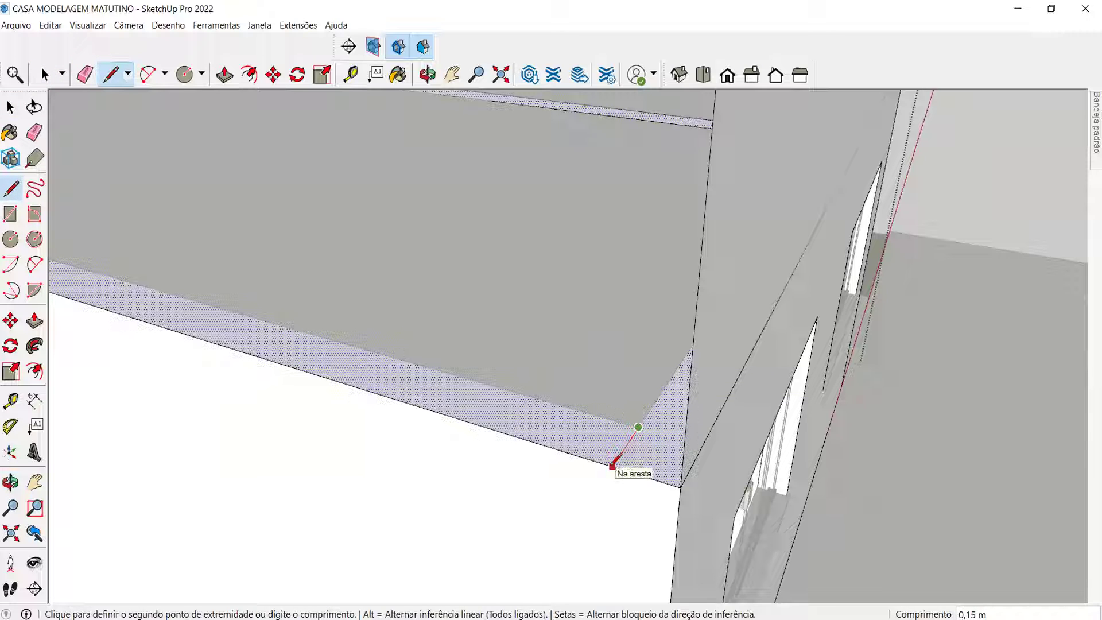
pyautogui.click(612, 466)
pyautogui.press('space')
# Examine how the top faces of the front and veranda-side walls are divided by selecting them individually.
pyautogui.moveTo(638, 460); pyautogui.dragTo(893, 412, button='middle')
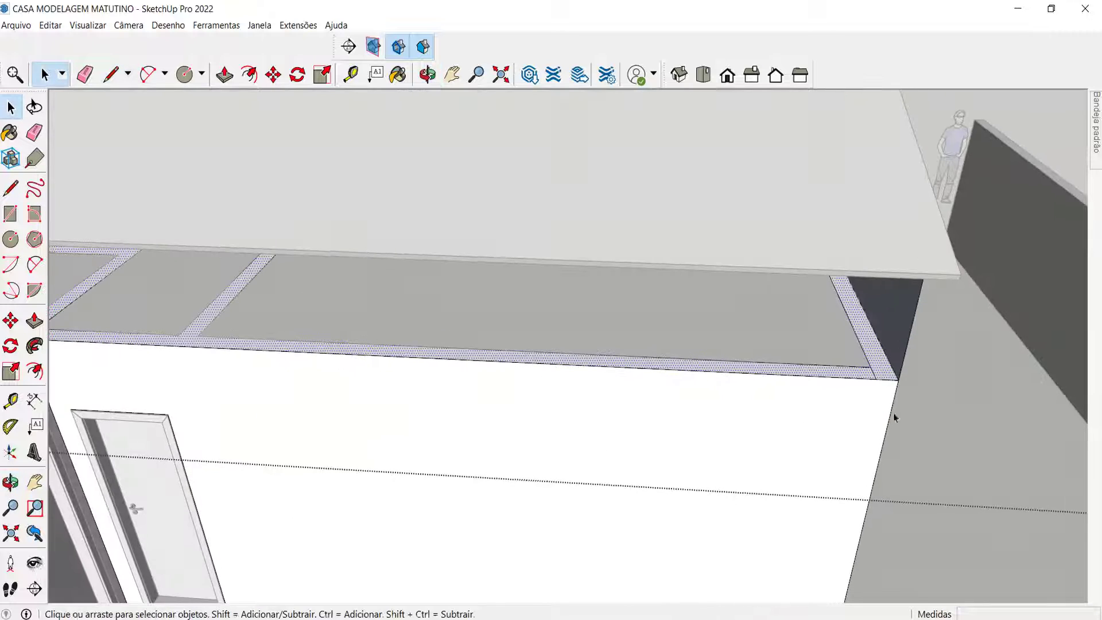
pyautogui.moveTo(967, 367); pyautogui.dragTo(844, 388, button='middle')
pyautogui.press('l')
pyautogui.click(744, 118)
pyautogui.press('Escape')
pyautogui.press('space')
pyautogui.click(787, 155)
pyautogui.moveTo(747, 181); pyautogui.dragTo(807, 349, button='middle')
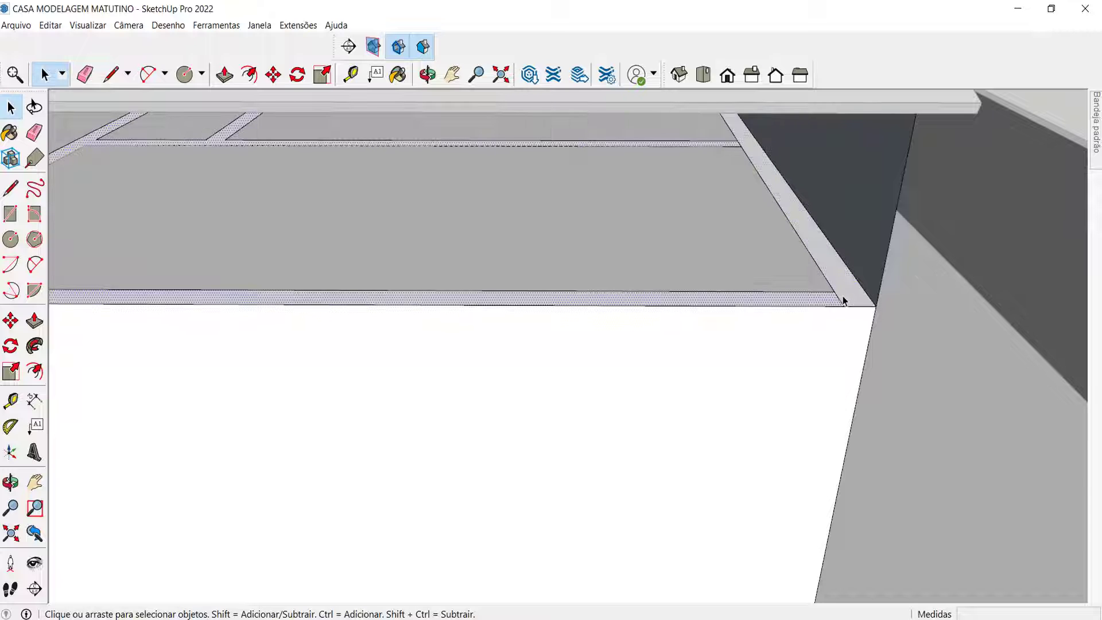
pyautogui.click(826, 301)
pyautogui.scroll(-5, 809, 325)
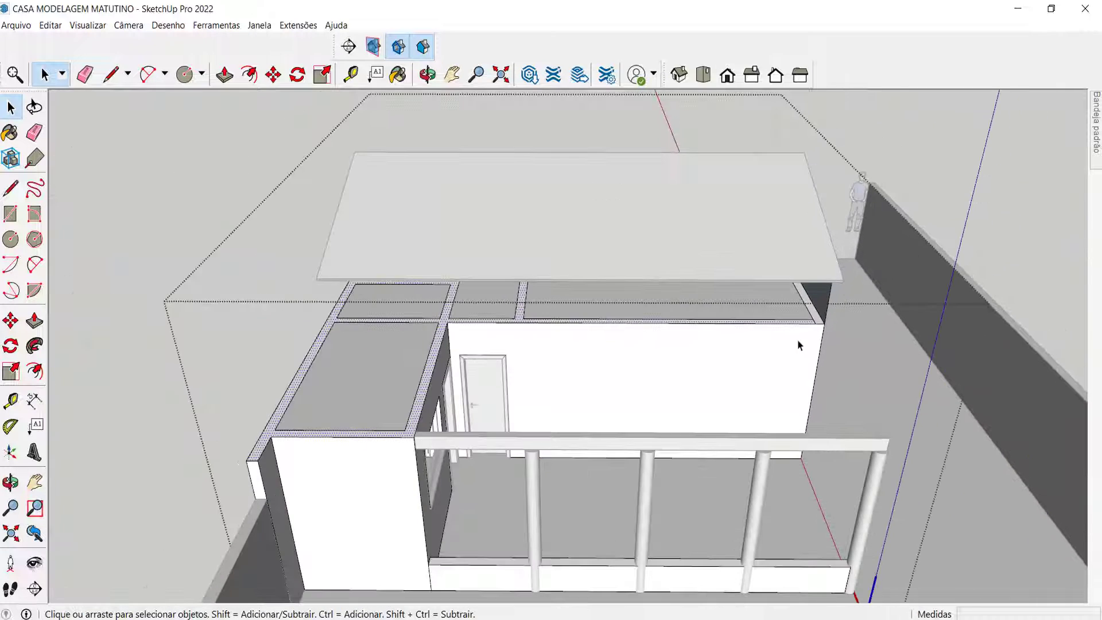
# Draw a 9.20 m line along the rear wall's inner top edge, from its veranda-side end to its corridor-side end.
pyautogui.moveTo(448, 290); pyautogui.dragTo(538, 475, button='middle')
pyautogui.scroll(3, 338, 307)
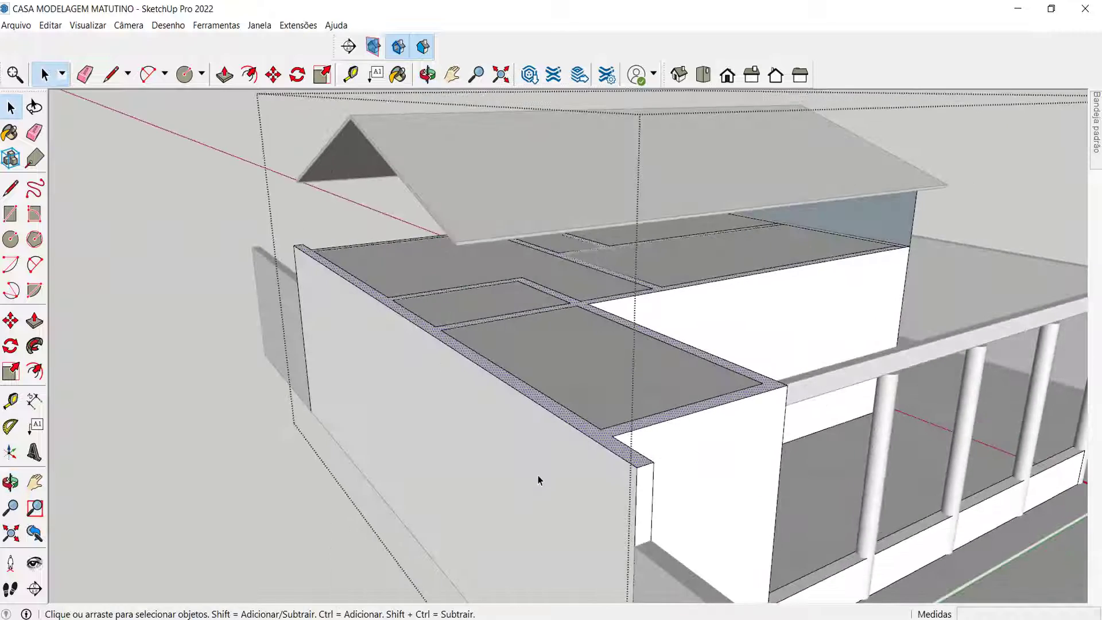
pyautogui.scroll(3, 657, 447)
pyautogui.press('l')
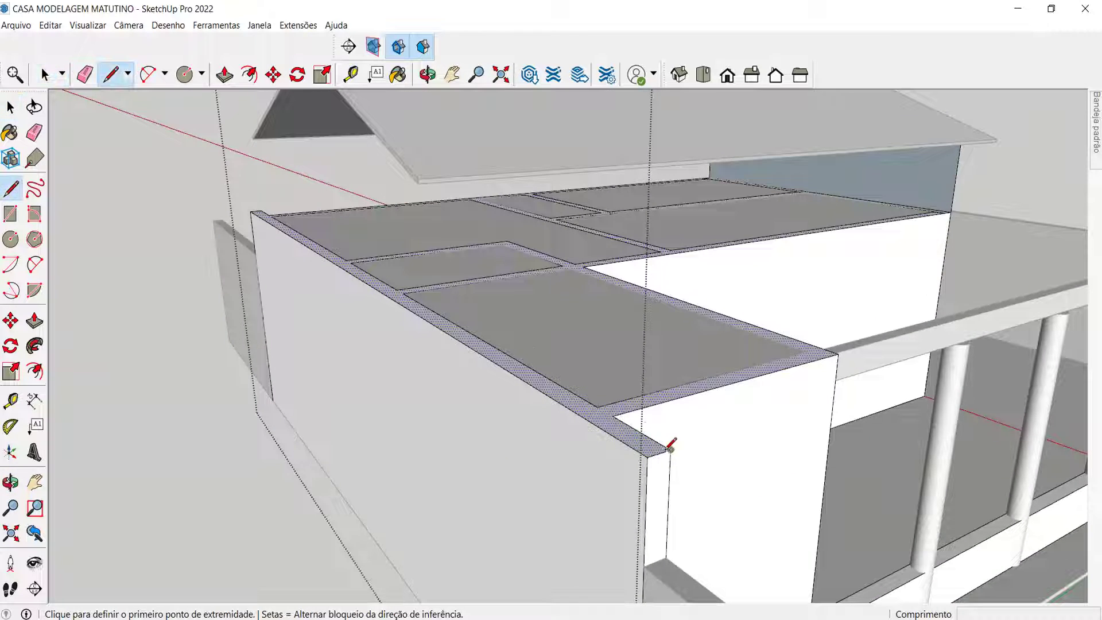
pyautogui.click(671, 448)
pyautogui.scroll(3, 264, 198)
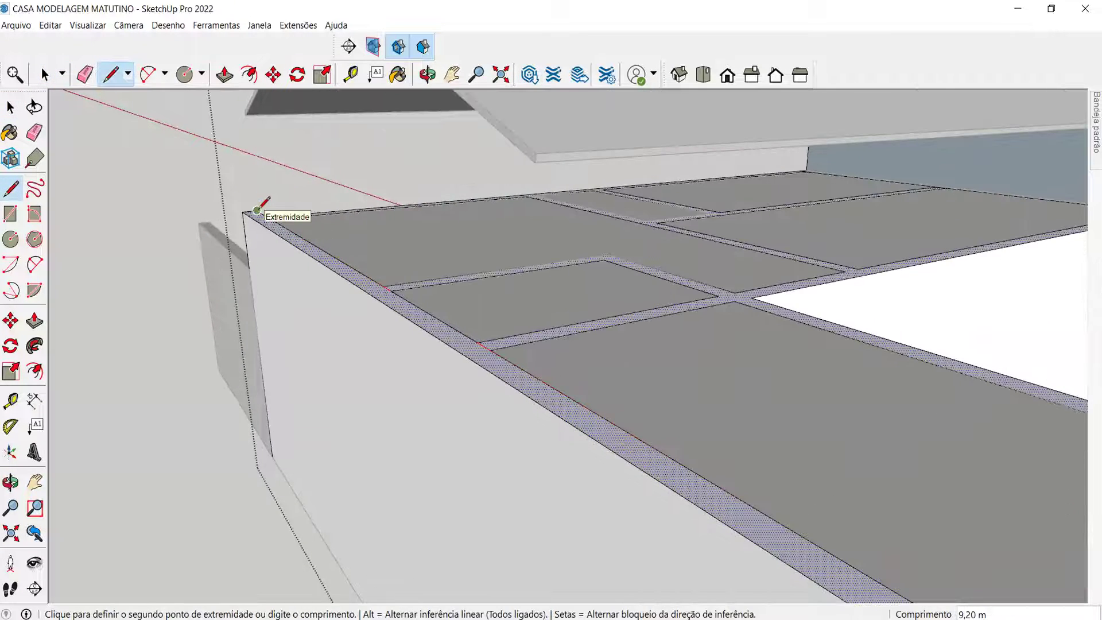
pyautogui.click(256, 210)
pyautogui.moveTo(256, 210); pyautogui.dragTo(729, 336, button='middle')
pyautogui.scroll(2, 728, 336)
pyautogui.click(702, 343)
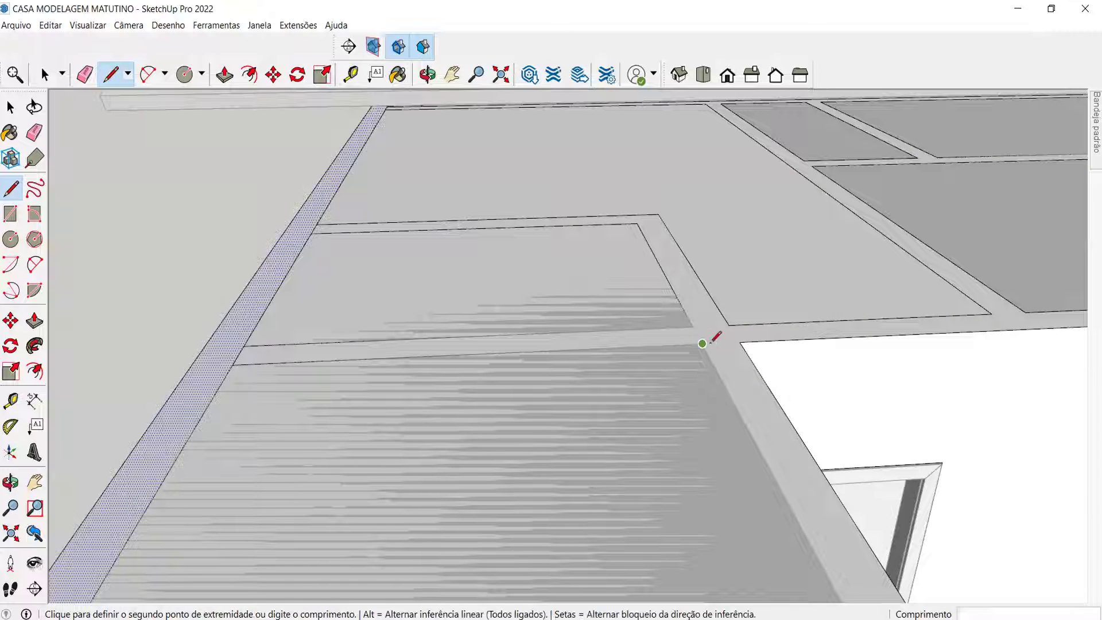
pyautogui.press('Escape')
pyautogui.press('space')
# Push/Pull the front gable's inner face 0.15 m inward to match the front wall's thickness.
pyautogui.moveTo(703, 367); pyautogui.dragTo(485, 385, button='middle')
pyautogui.click(569, 312)
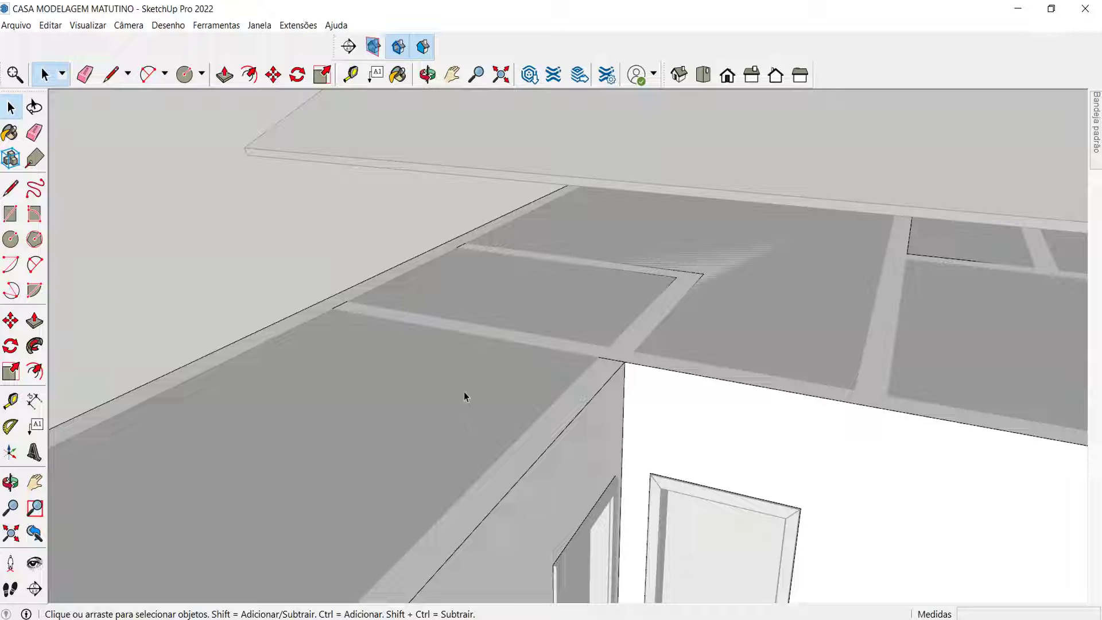
pyautogui.scroll(-2, 653, 305)
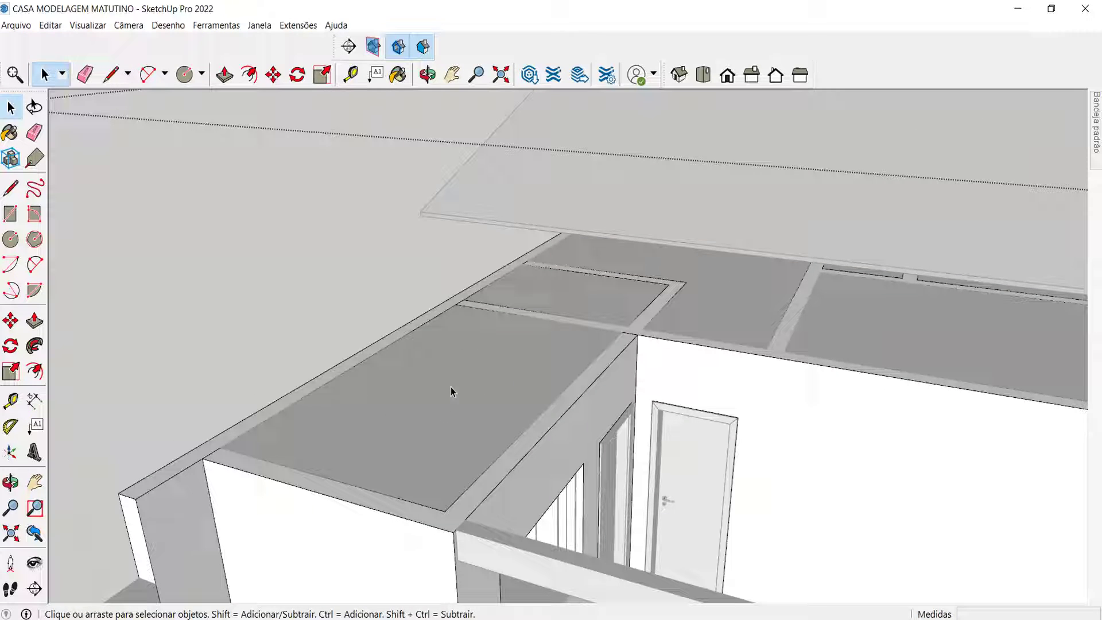
pyautogui.moveTo(538, 395); pyautogui.dragTo(871, 415, button='middle')
pyautogui.moveTo(622, 380); pyautogui.dragTo(833, 370, button='middle')
pyautogui.scroll(3, 355, 335)
pyautogui.moveTo(321, 310); pyautogui.dragTo(302, 258, button='middle')
pyautogui.scroll(-3, 303, 258)
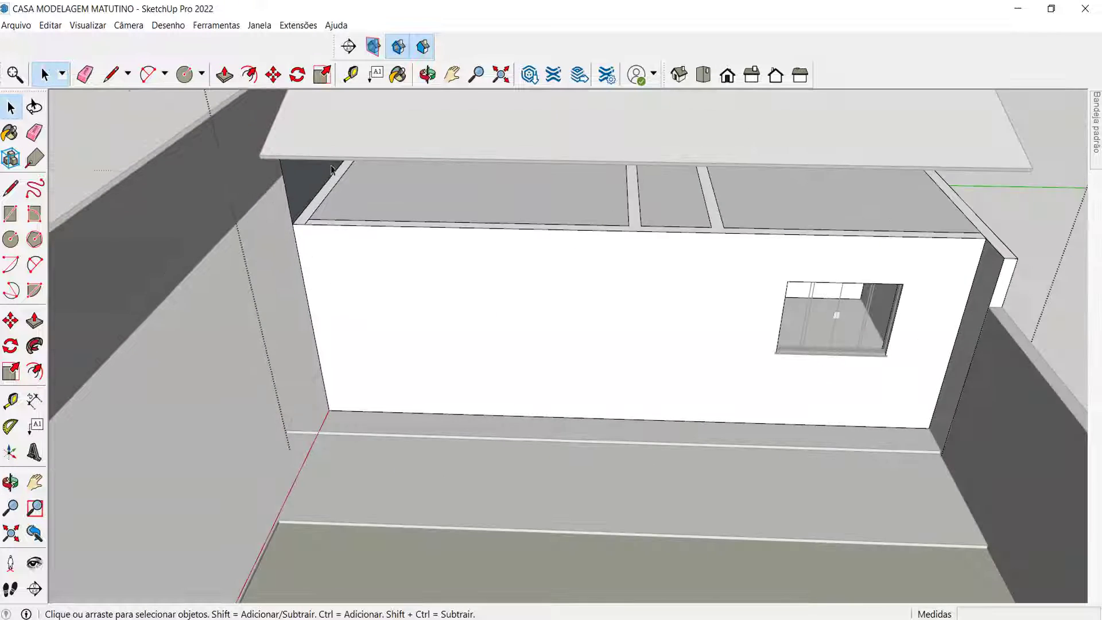
pyautogui.scroll(5, 303, 186)
pyautogui.moveTo(280, 210); pyautogui.dragTo(321, 287, button='middle')
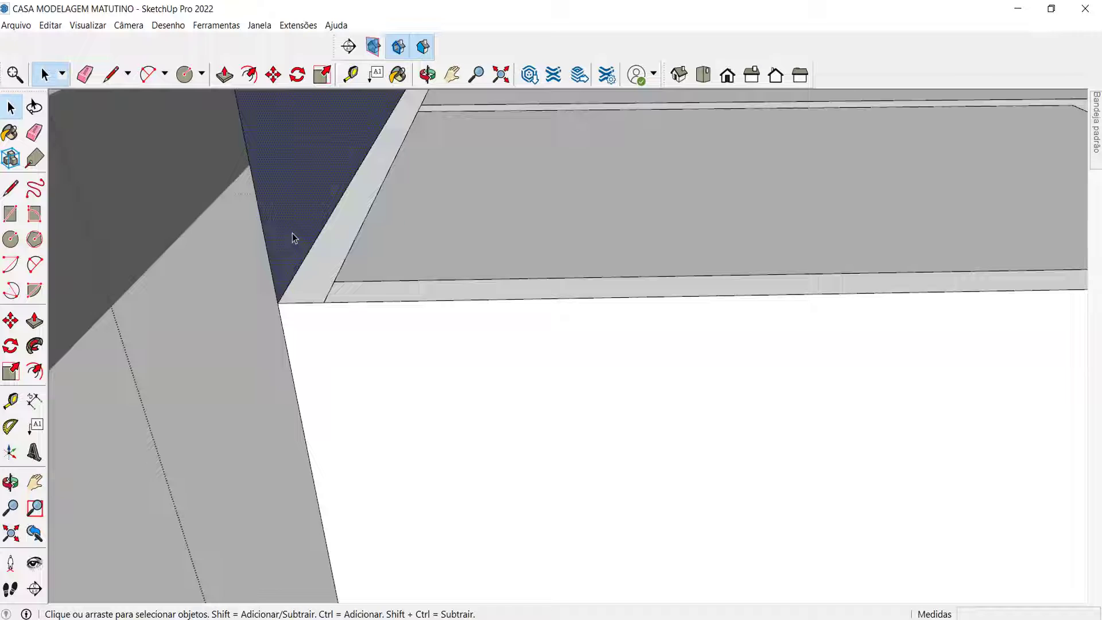
pyautogui.press('p')
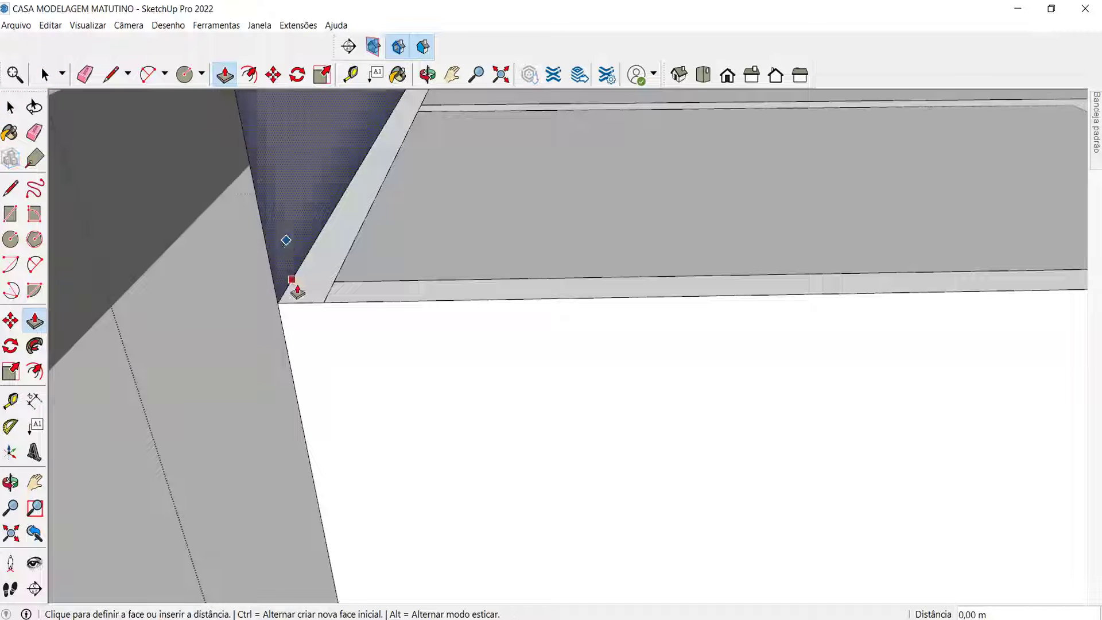
pyautogui.click(298, 290)
pyautogui.click(325, 305)
# Draw a 1.00 m vertical line from the rear wall's inner upper corner on the corridor side to the roof's eave.
pyautogui.moveTo(333, 333); pyautogui.dragTo(140, 243, button='middle')
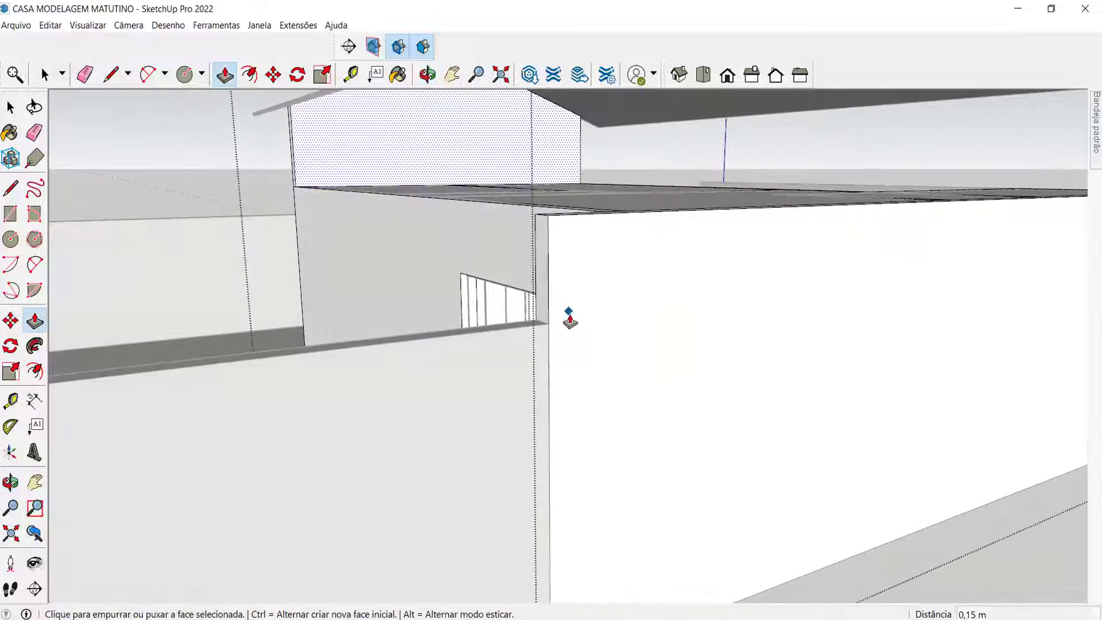
pyautogui.moveTo(569, 315); pyautogui.dragTo(312, 392, button='middle')
pyautogui.moveTo(514, 330); pyautogui.dragTo(455, 345, button='middle')
pyautogui.scroll(2, 291, 290)
pyautogui.scroll(-4, 404, 310)
pyautogui.moveTo(403, 311); pyautogui.dragTo(458, 330, button='middle')
pyautogui.scroll(4, 458, 336)
pyautogui.press('l')
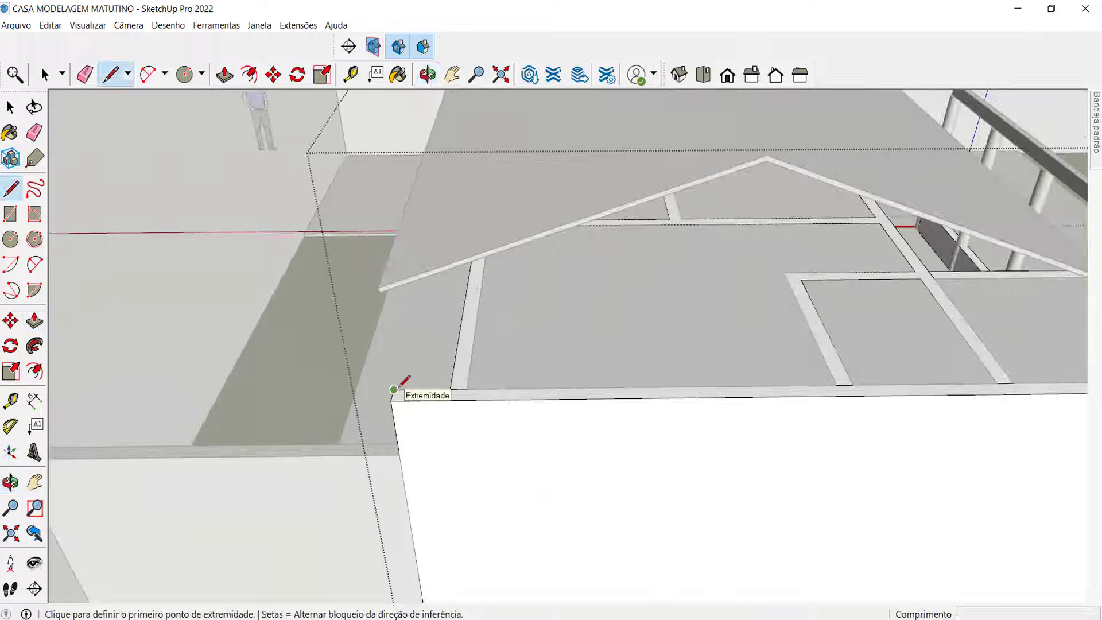
pyautogui.click(394, 390)
pyautogui.scroll(4, 392, 282)
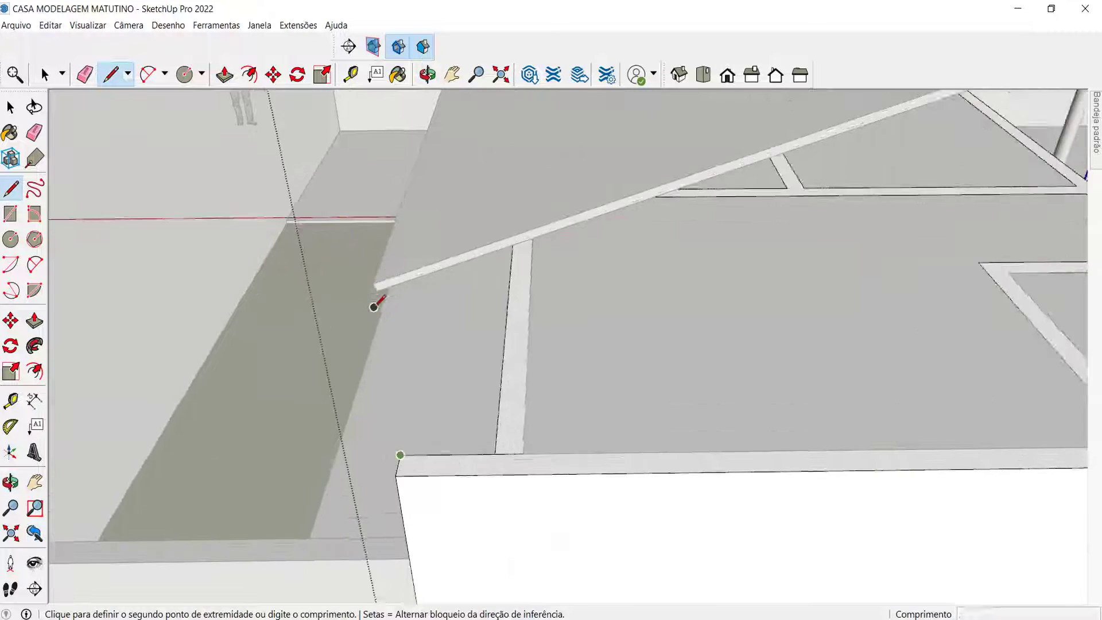
pyautogui.scroll(-3, 388, 241)
pyautogui.scroll(3, 386, 234)
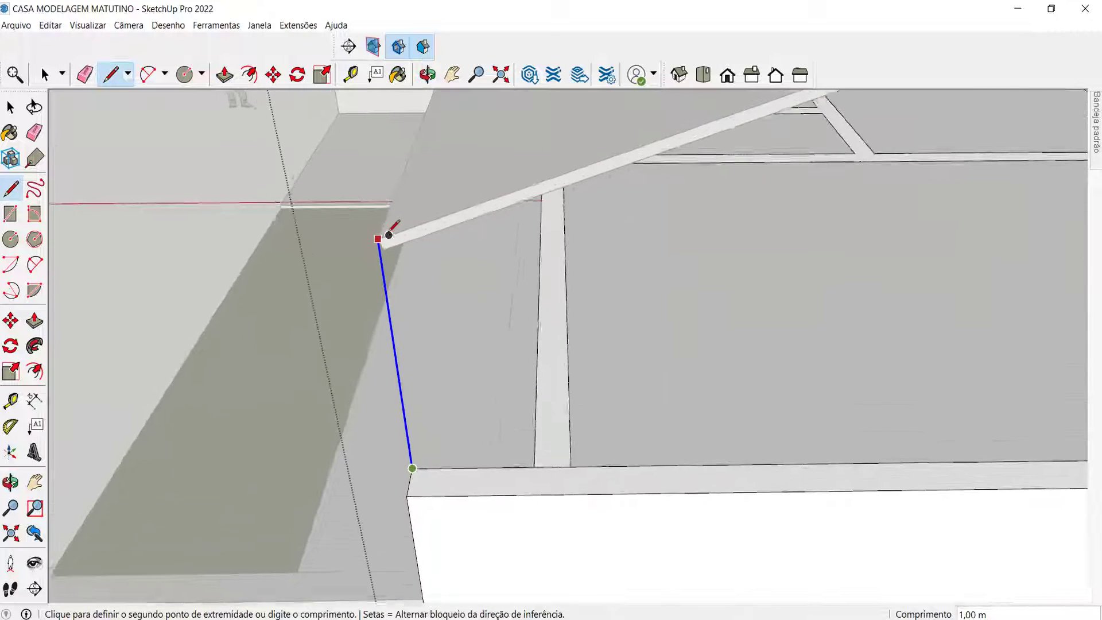
pyautogui.moveTo(375, 243); pyautogui.dragTo(388, 223, button='middle')
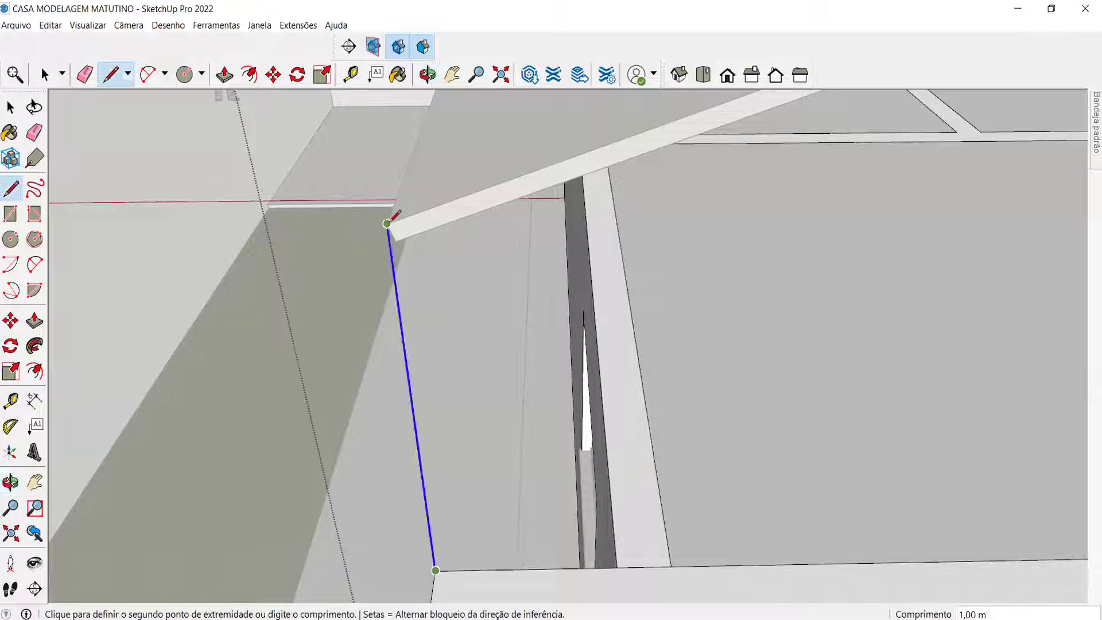
# Continue the rear gable outline with a line from the eave up along the roof slope to the ridge.
pyautogui.scroll(-5, 393, 223)
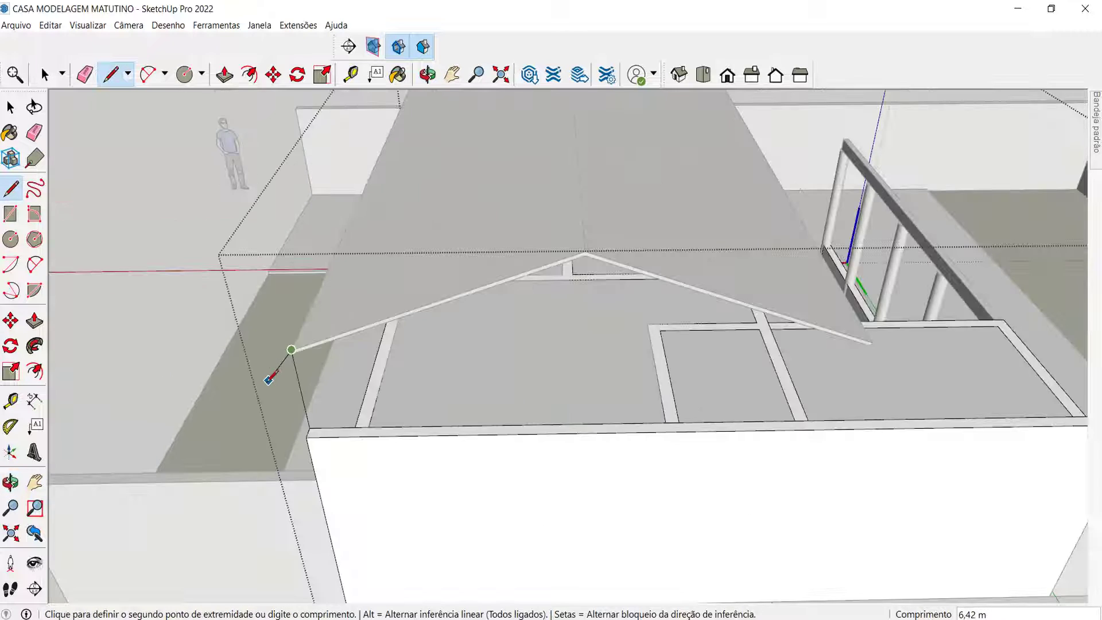
pyautogui.scroll(2, 500, 287)
pyautogui.click(504, 286)
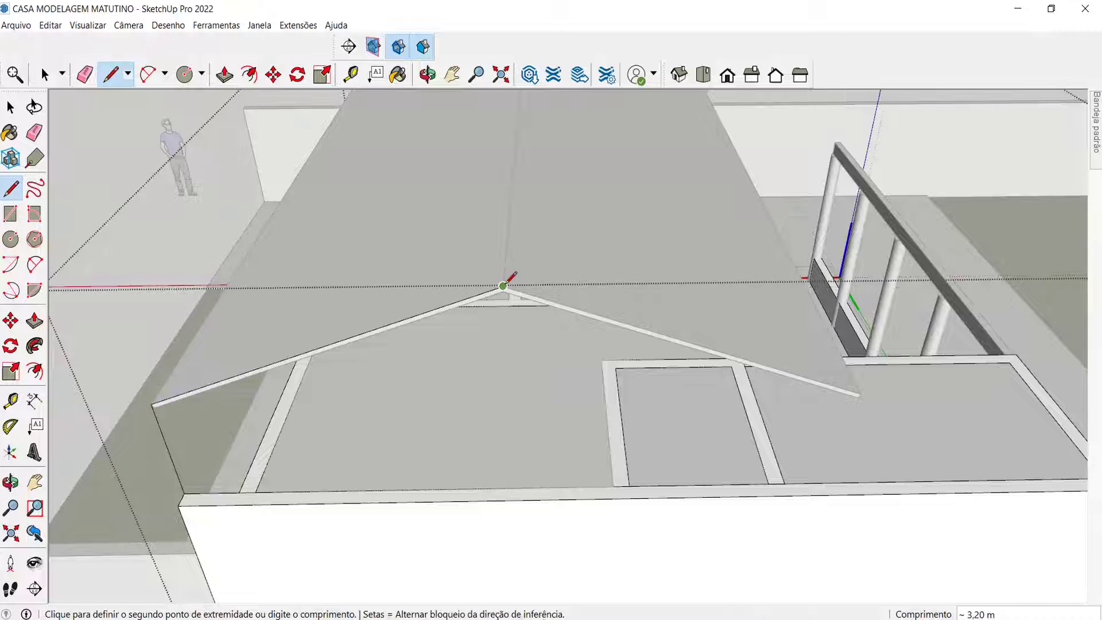
# Complete the rear gable outline with a line from the ridge to the veranda-side eave and a vertical line down to the wall top.
pyautogui.scroll(-2, 500, 286)
pyautogui.scroll(2, 591, 330)
pyautogui.scroll(3, 792, 375)
pyautogui.click(785, 373)
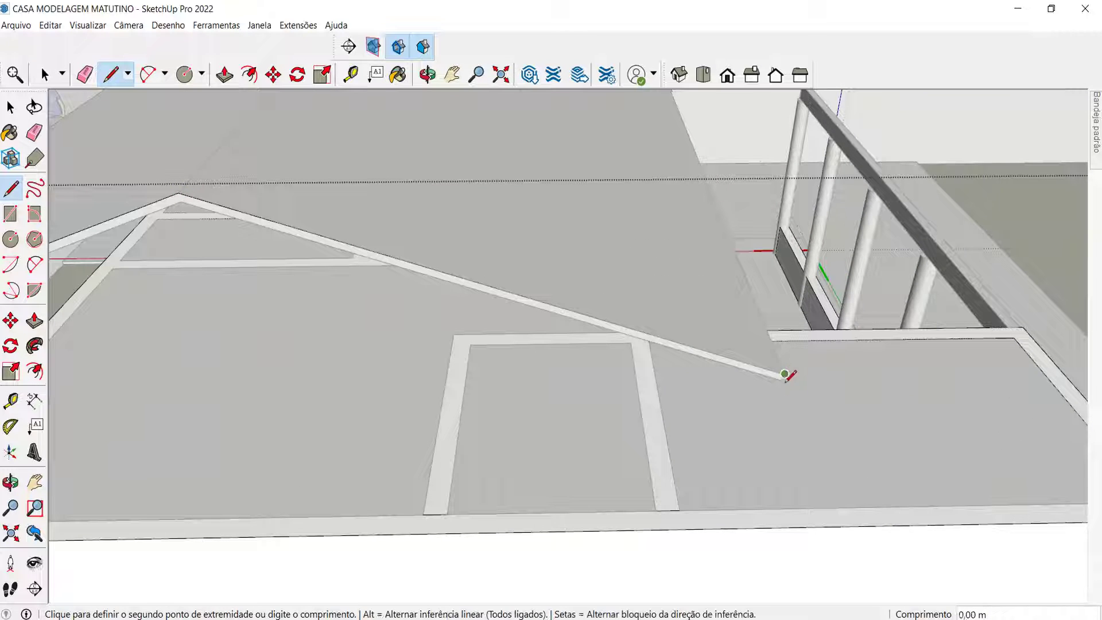
pyautogui.click(801, 482)
pyautogui.scroll(-3, 800, 474)
pyautogui.moveTo(781, 459); pyautogui.dragTo(656, 305, button='middle')
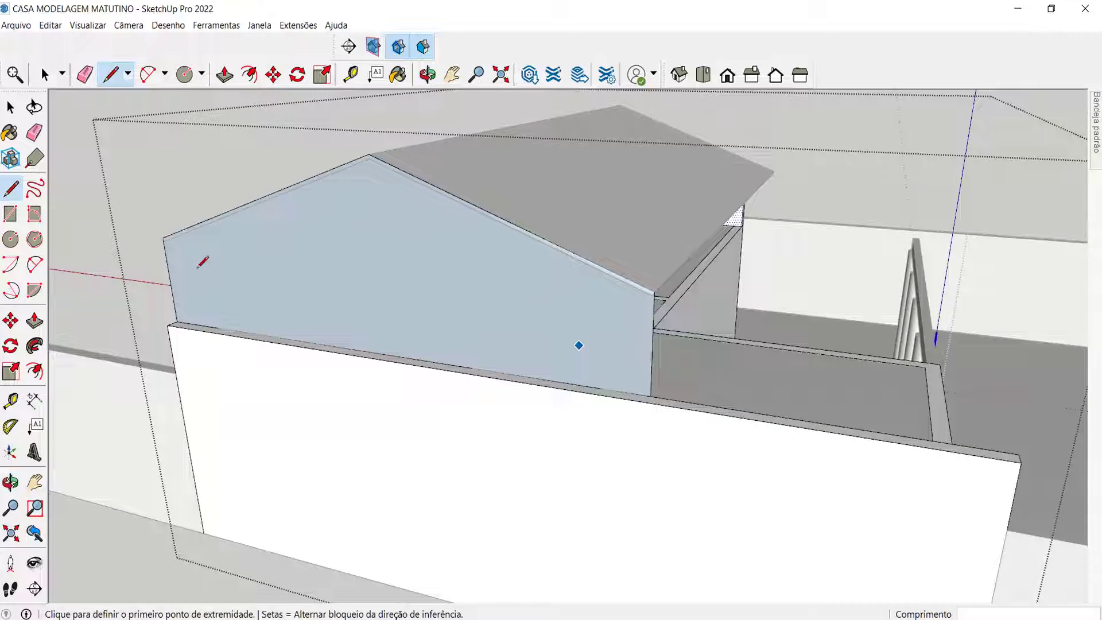
# Push/Pull the rear gable face outward until it is flush with the rear wall's outer face.
pyautogui.press('space')
pyautogui.scroll(4, 459, 308)
pyautogui.click(629, 312)
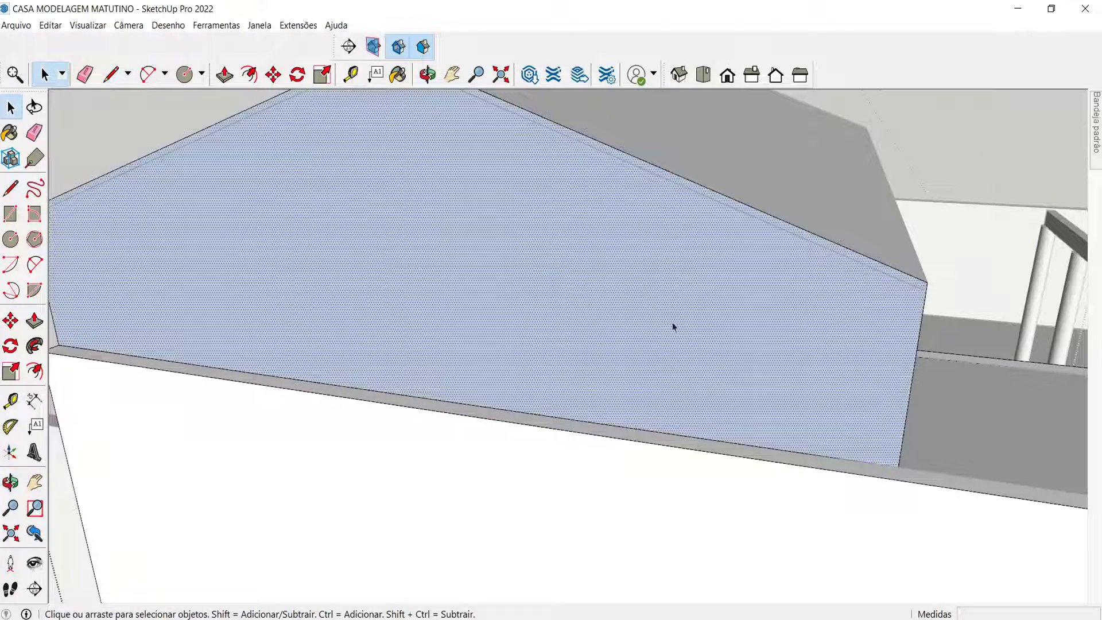
pyautogui.moveTo(630, 312); pyautogui.dragTo(548, 324, button='middle')
pyautogui.press('p')
pyautogui.click(557, 321)
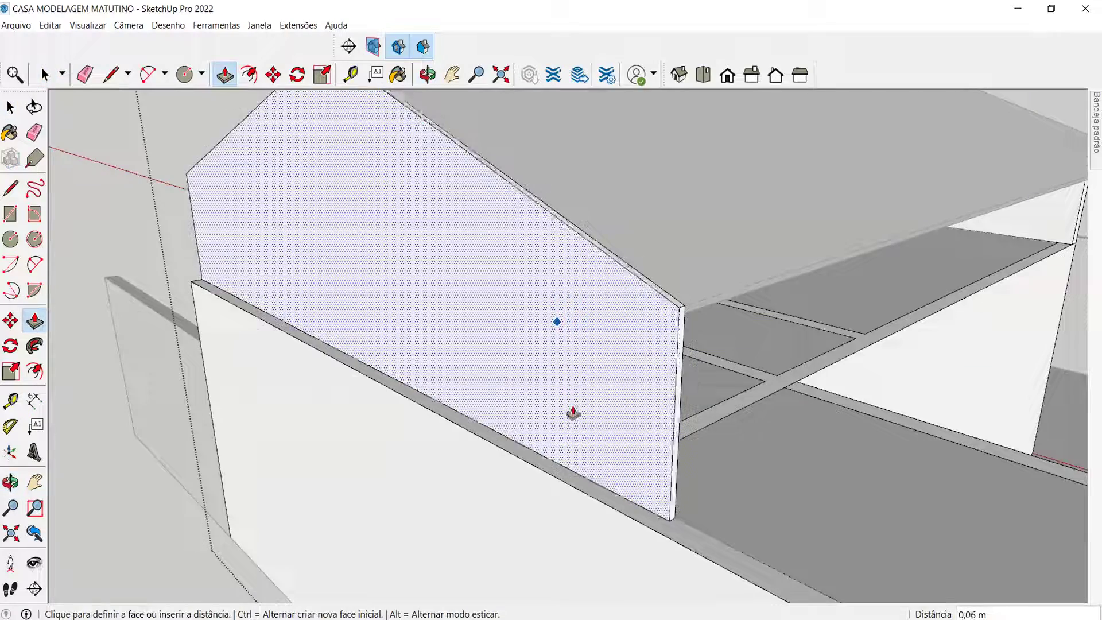
pyautogui.click(663, 565)
pyautogui.moveTo(627, 408)
pyautogui.mouseDown(button='middle')
pyautogui.moveTo(505, 332)
pyautogui.moveTo(408, 302)
pyautogui.moveTo(704, 389)
pyautogui.moveTo(298, 317)
pyautogui.moveTo(576, 405)
pyautogui.moveTo(469, 405)
pyautogui.moveTo(423, 369)
pyautogui.moveTo(332, 335)
pyautogui.mouseUp(button='middle')
pyautogui.press('l')
pyautogui.click(386, 370)
pyautogui.moveTo(394, 377); pyautogui.dragTo(432, 391, button='middle')
pyautogui.scroll(-3, 420, 388)
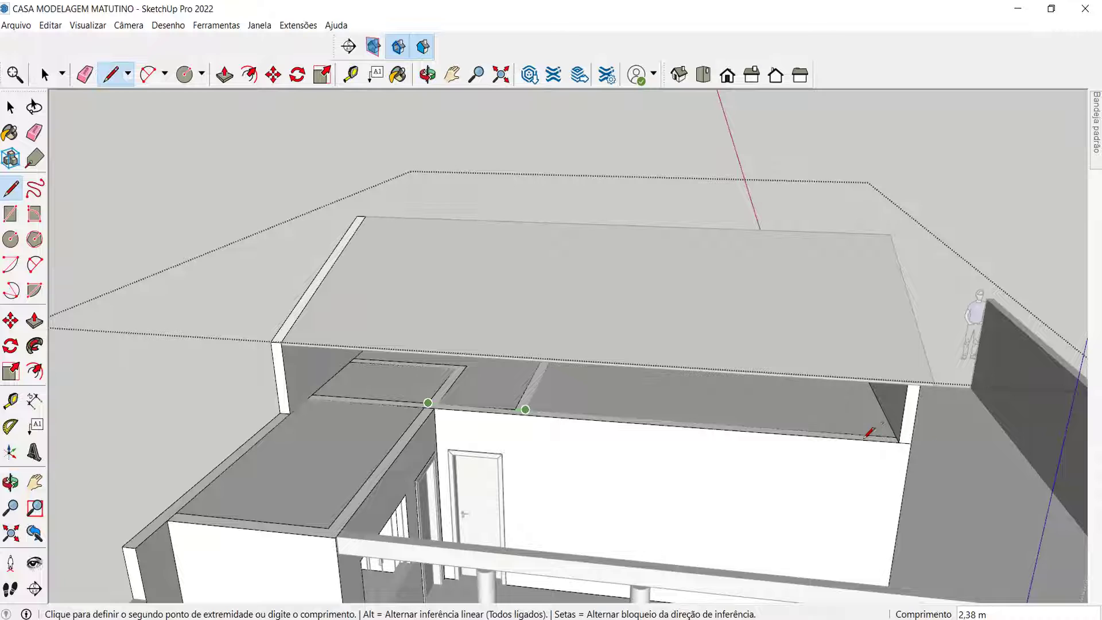
pyautogui.moveTo(676, 416); pyautogui.dragTo(642, 442, button='middle')
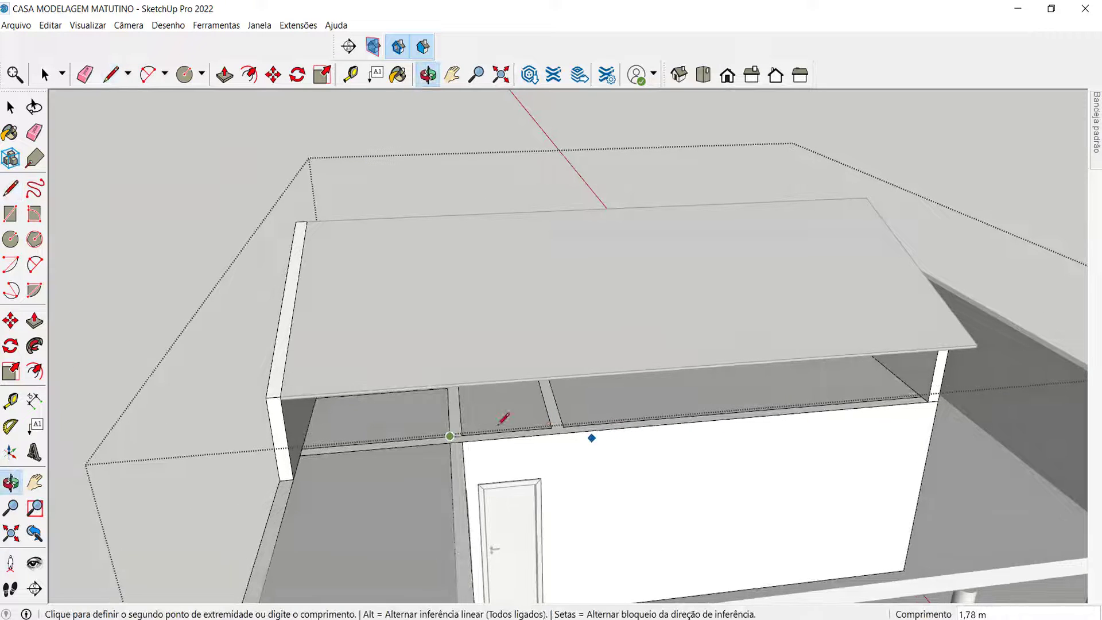
pyautogui.press('space')
# Draw a line along the veranda-side wall's inner top edge across the two partition junctions, and select the wall's top face.
pyautogui.scroll(3, 462, 434)
pyautogui.press('l')
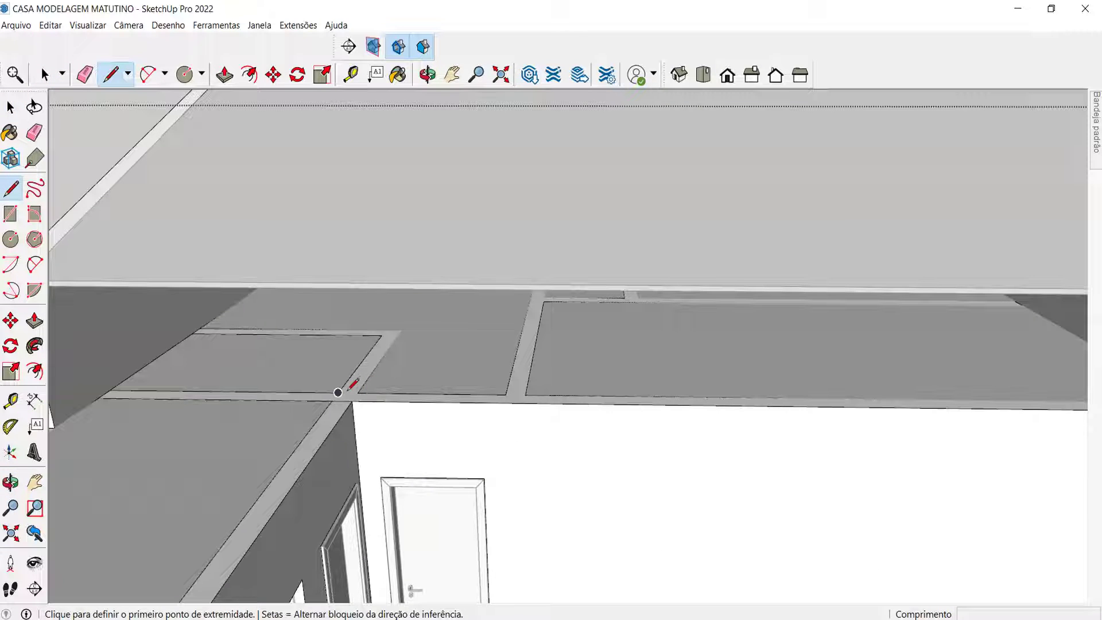
pyautogui.click(339, 393)
pyautogui.click(526, 394)
pyautogui.press('space')
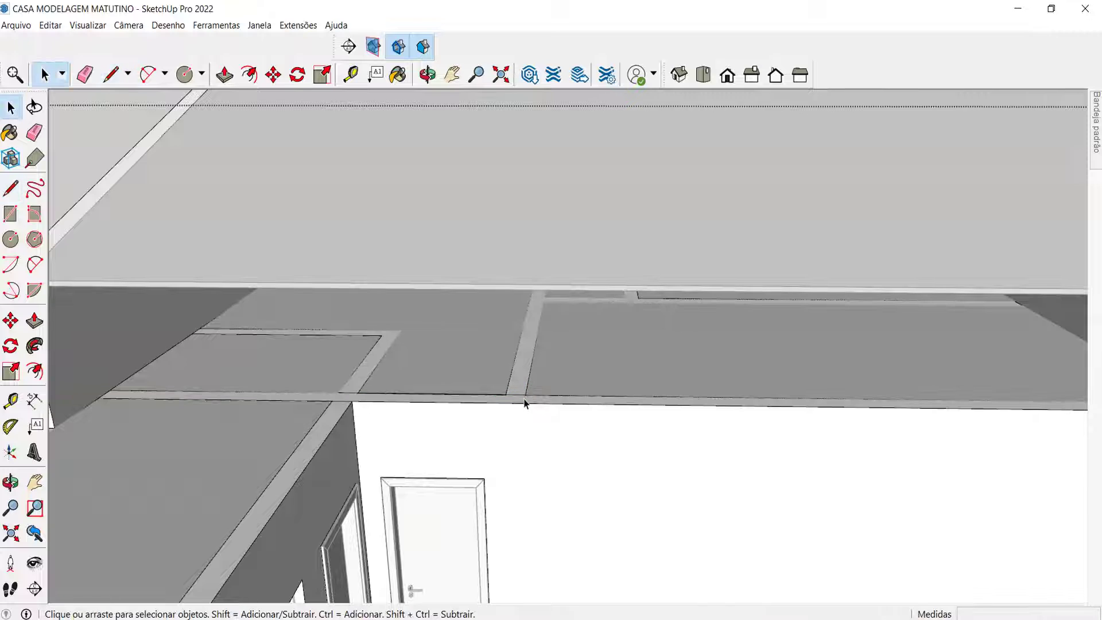
pyautogui.scroll(2, 525, 402)
pyautogui.click(525, 403)
pyautogui.scroll(-4, 524, 404)
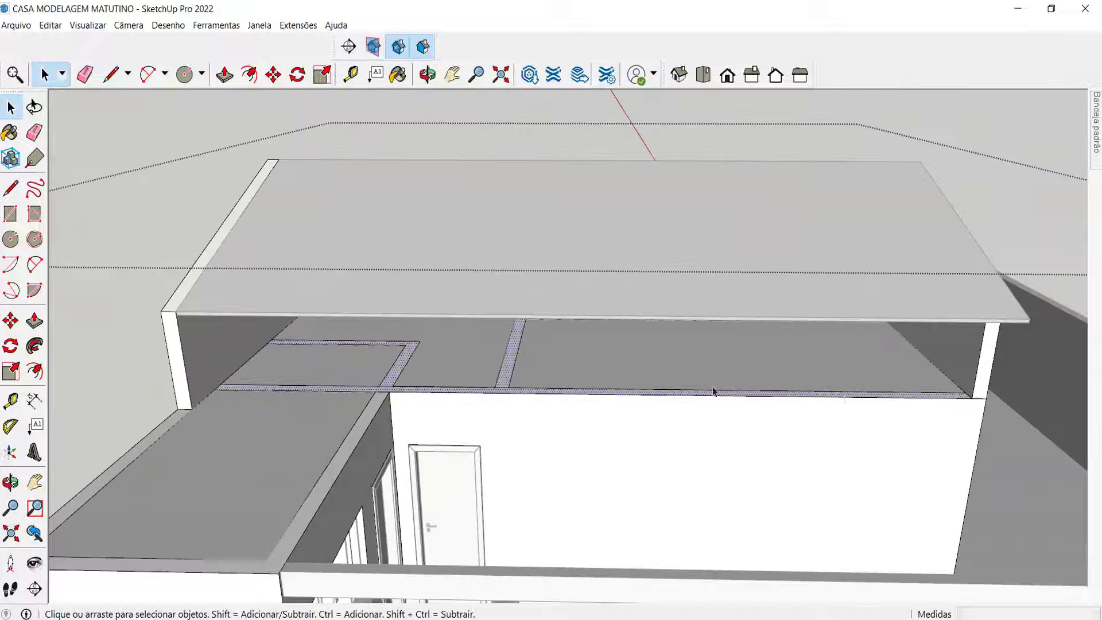
# Draw an 8.15 m line along the veranda-side wall's inner top edge, from the front gable to the rear gable.
pyautogui.scroll(4, 967, 373)
pyautogui.press('l')
pyautogui.click(977, 386)
pyautogui.scroll(-2, 891, 402)
pyautogui.moveTo(890, 401); pyautogui.dragTo(250, 404, button='middle')
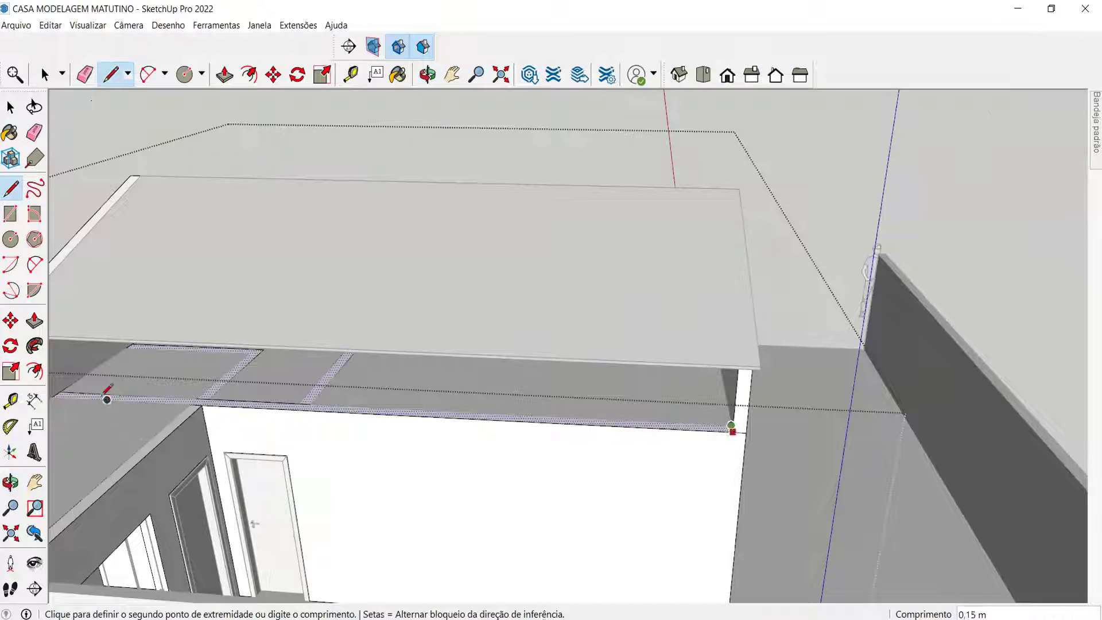
pyautogui.scroll(3, 104, 394)
pyautogui.scroll(2, 172, 398)
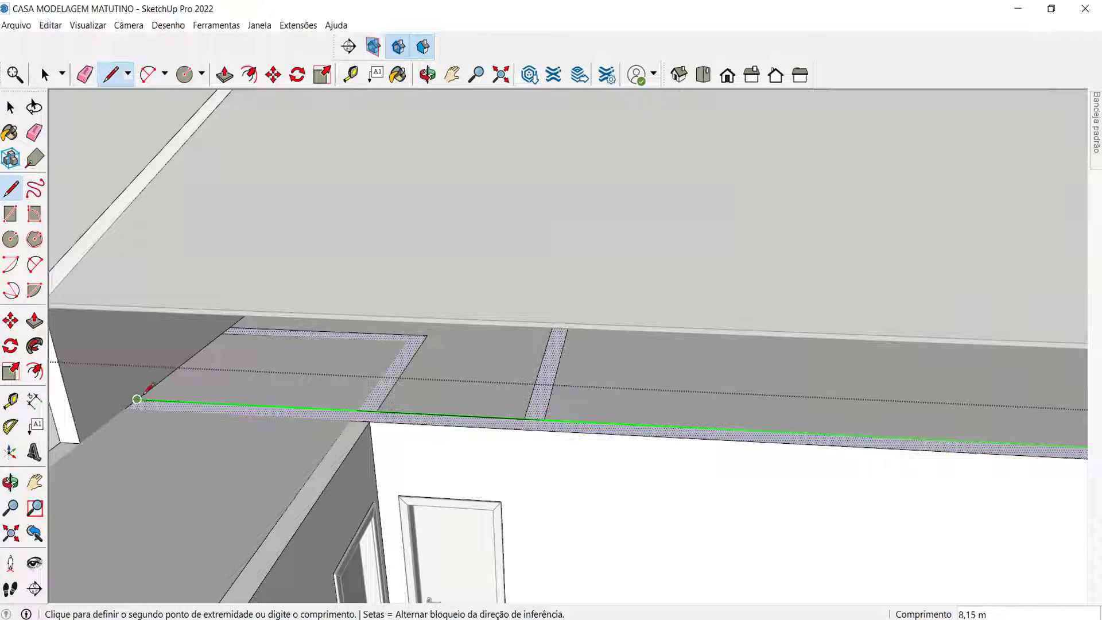
pyautogui.click(147, 393)
# Try to Push/Pull the veranda-side wall's top face up to the underside of the roof.
pyautogui.press('space')
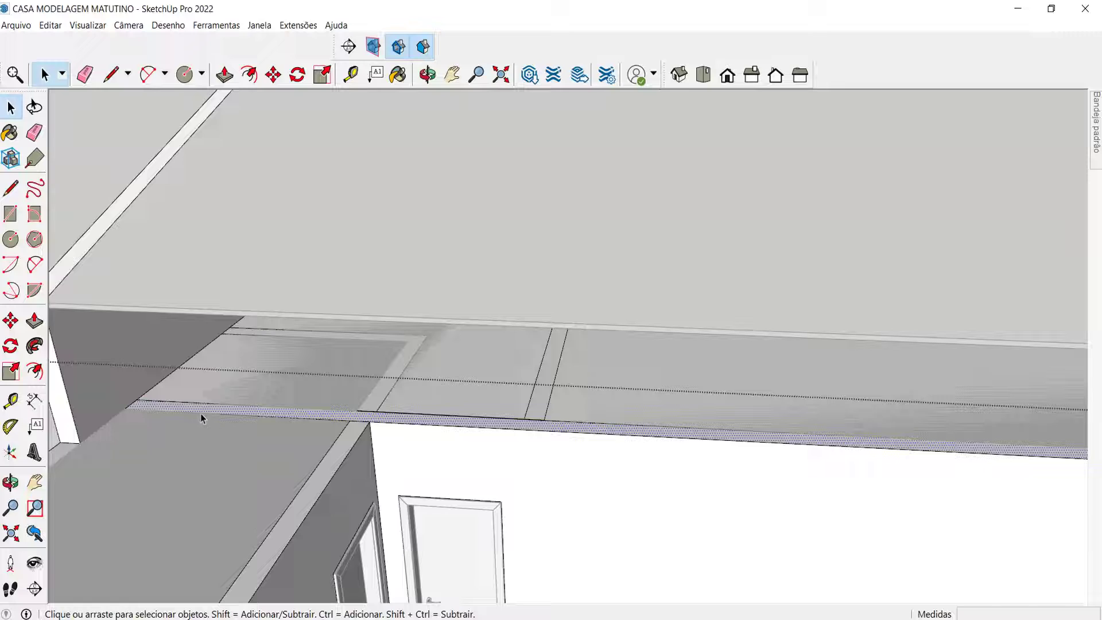
pyautogui.click(163, 407)
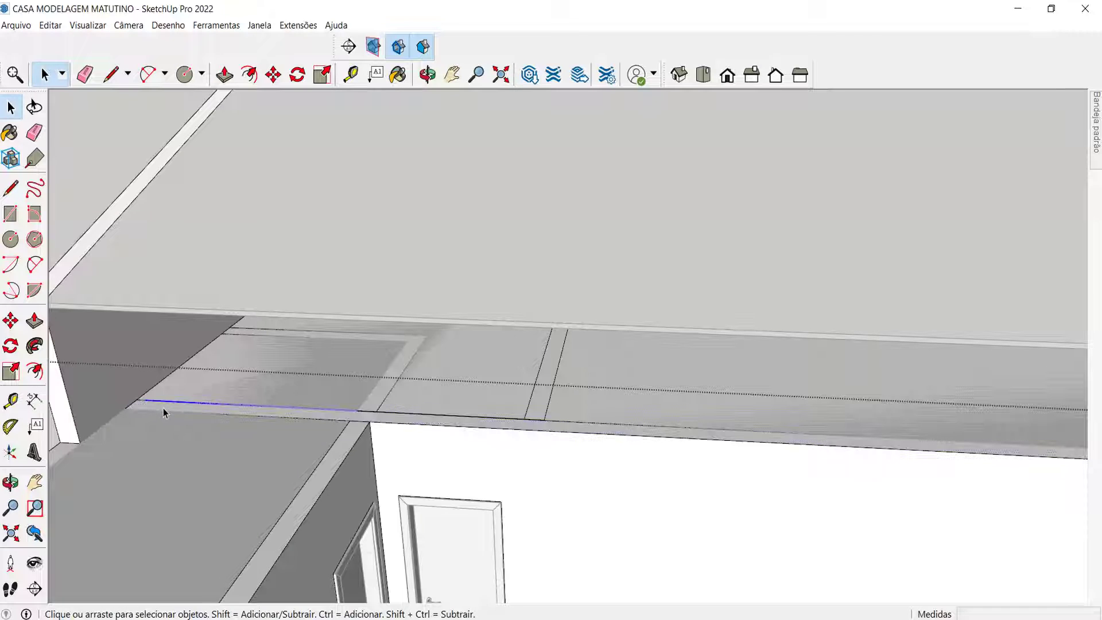
pyautogui.scroll(-1, 164, 407)
pyautogui.moveTo(152, 401); pyautogui.dragTo(310, 369, button='middle')
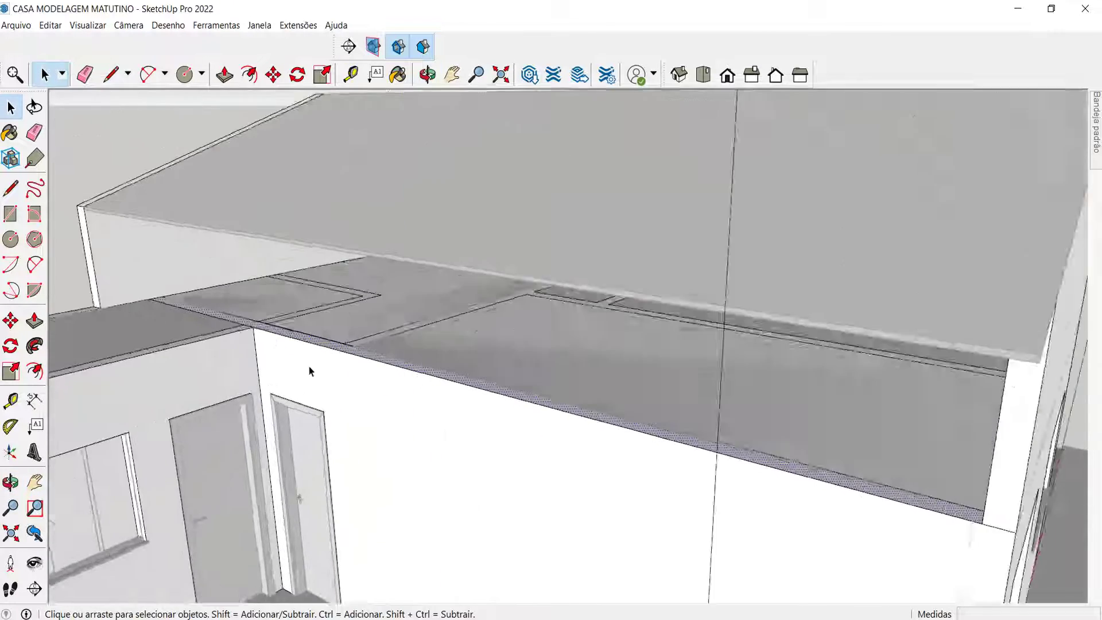
pyautogui.scroll(2, 310, 369)
pyautogui.moveTo(377, 415); pyautogui.dragTo(303, 394, button='middle')
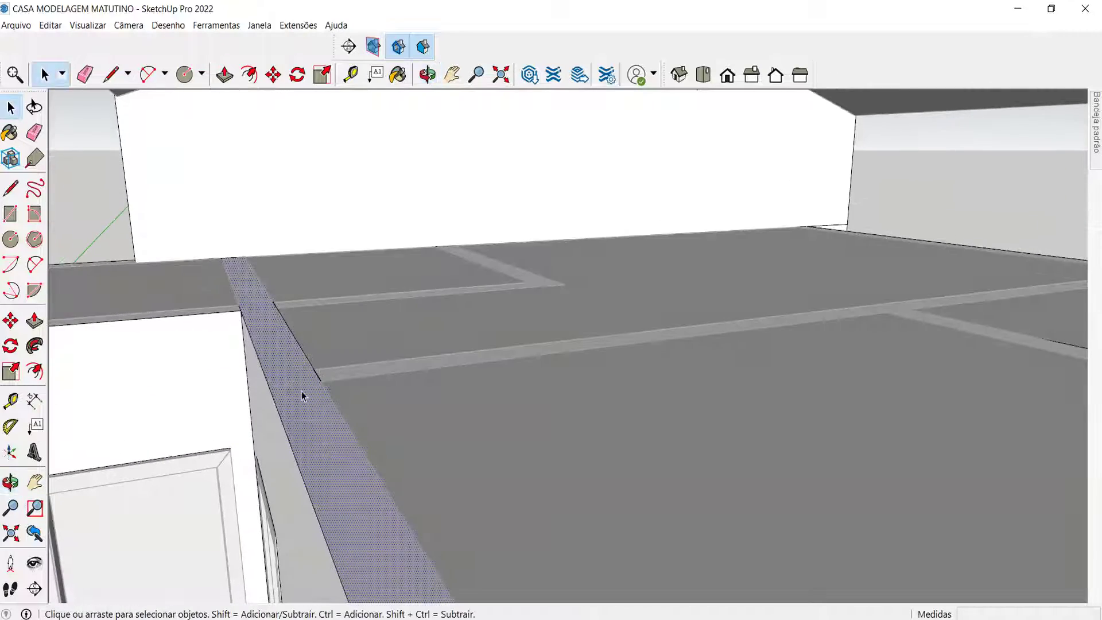
pyautogui.press('p')
pyautogui.click(288, 396)
pyautogui.moveTo(278, 374); pyautogui.dragTo(276, 335, button='middle')
pyautogui.moveTo(379, 325); pyautogui.dragTo(371, 413, button='middle')
pyautogui.scroll(4, 367, 416)
pyautogui.moveTo(146, 454); pyautogui.dragTo(138, 418, button='middle')
# Draw an 8.15 m line along the corridor-side wall's inner top edge, from the front gable to the rear gable.
pyautogui.scroll(-2, 546, 348)
pyautogui.moveTo(344, 371); pyautogui.dragTo(328, 432, button='middle')
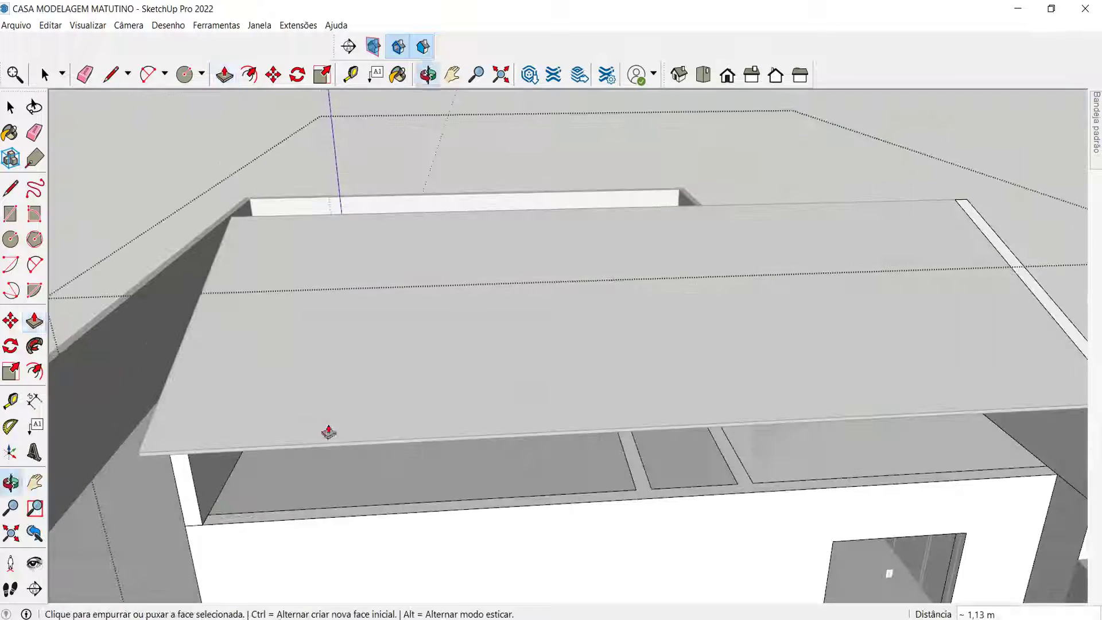
pyautogui.scroll(4, 207, 506)
pyautogui.press('l')
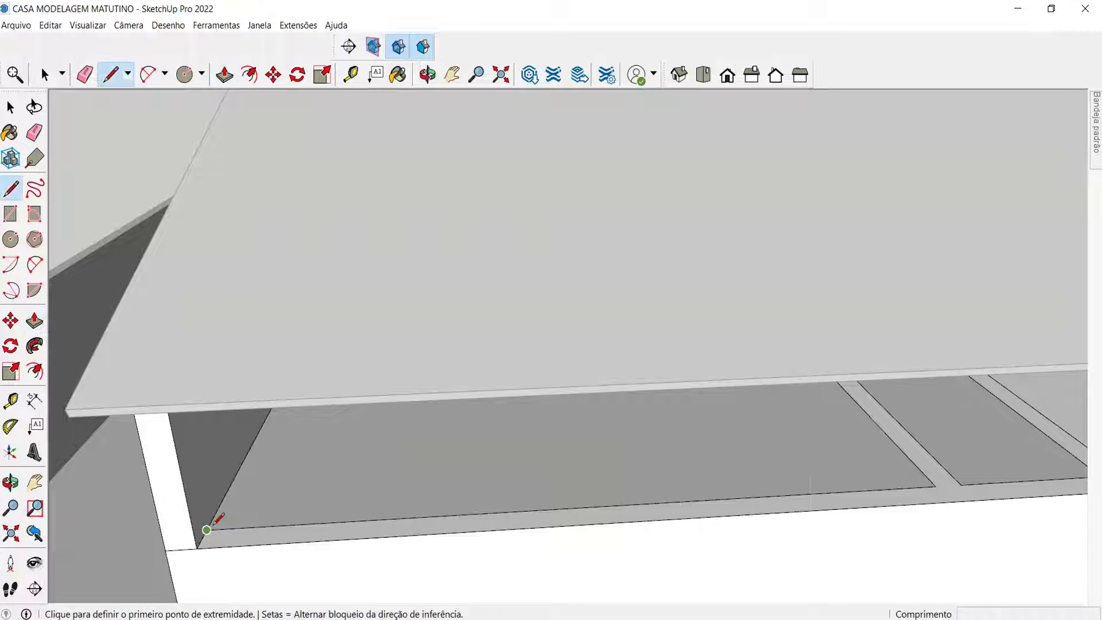
pyautogui.click(207, 529)
pyautogui.scroll(-3, 212, 519)
pyautogui.scroll(-2, 209, 421)
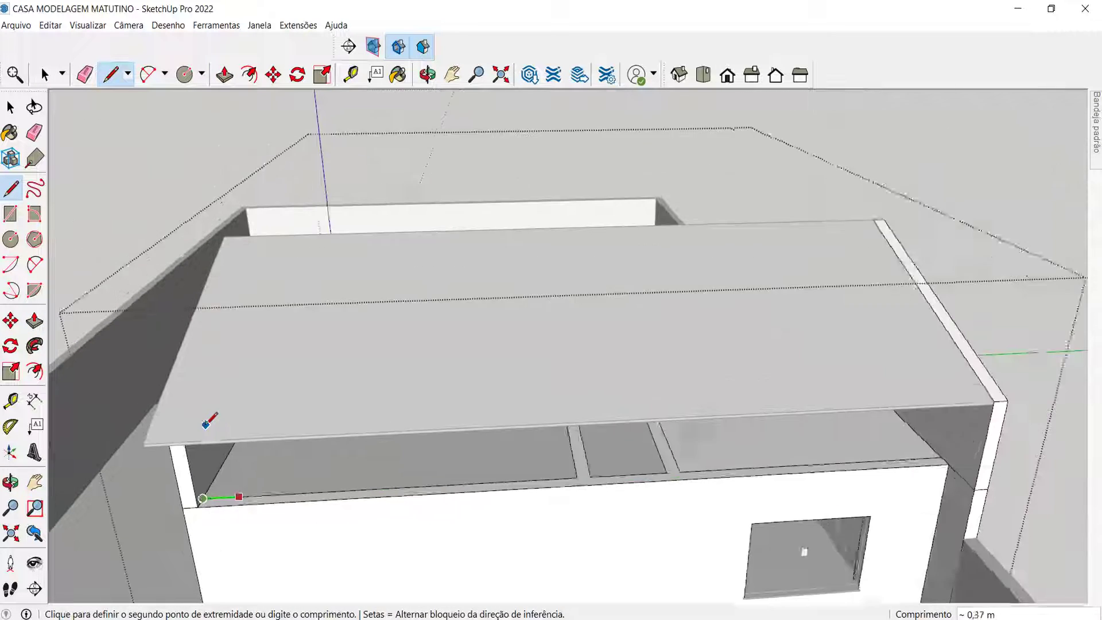
pyautogui.scroll(3, 855, 459)
pyautogui.click(883, 429)
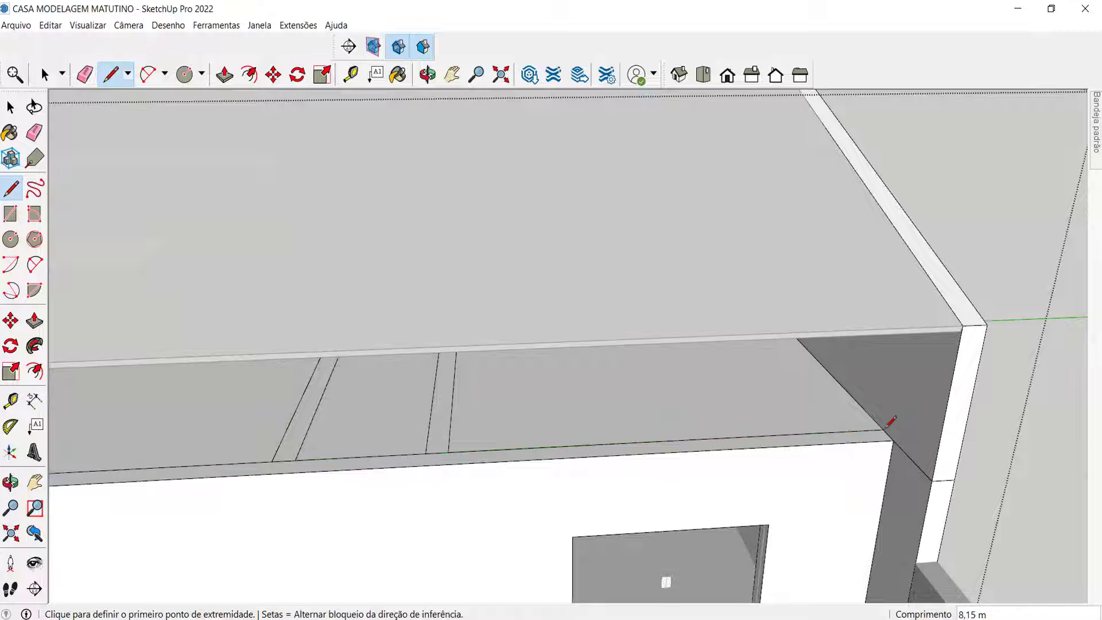
# Delete the surplus faces covering the rooms at the level of the wall tops.
pyautogui.scroll(-2, 762, 414)
pyautogui.moveTo(762, 413); pyautogui.dragTo(511, 412, button='middle')
pyautogui.moveTo(431, 366); pyautogui.dragTo(352, 347, button='middle')
pyautogui.press('space')
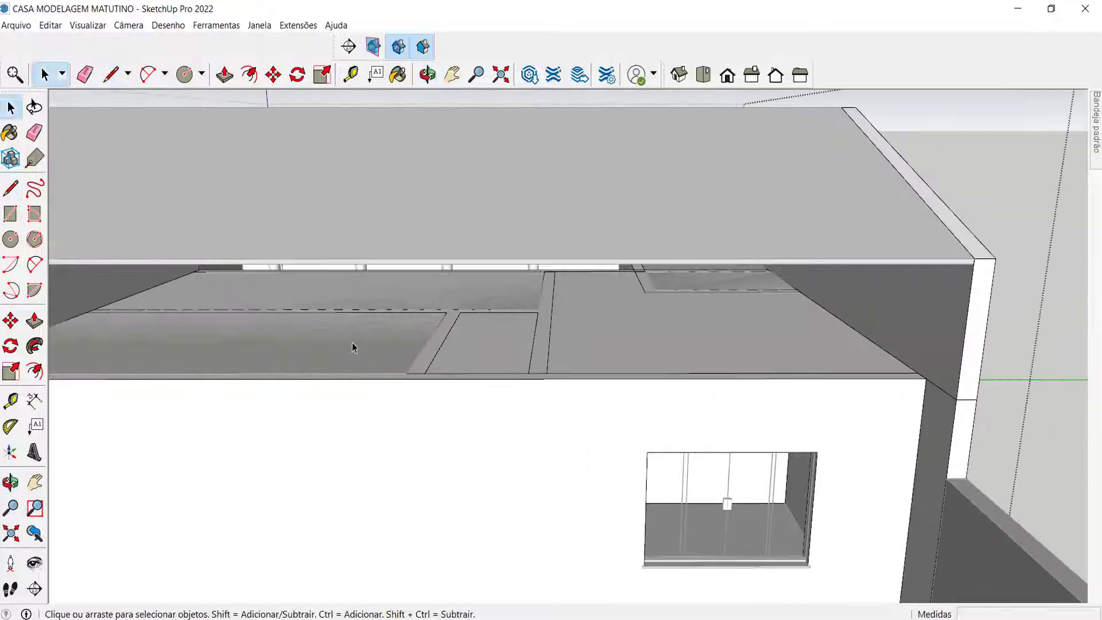
pyautogui.click(488, 358)
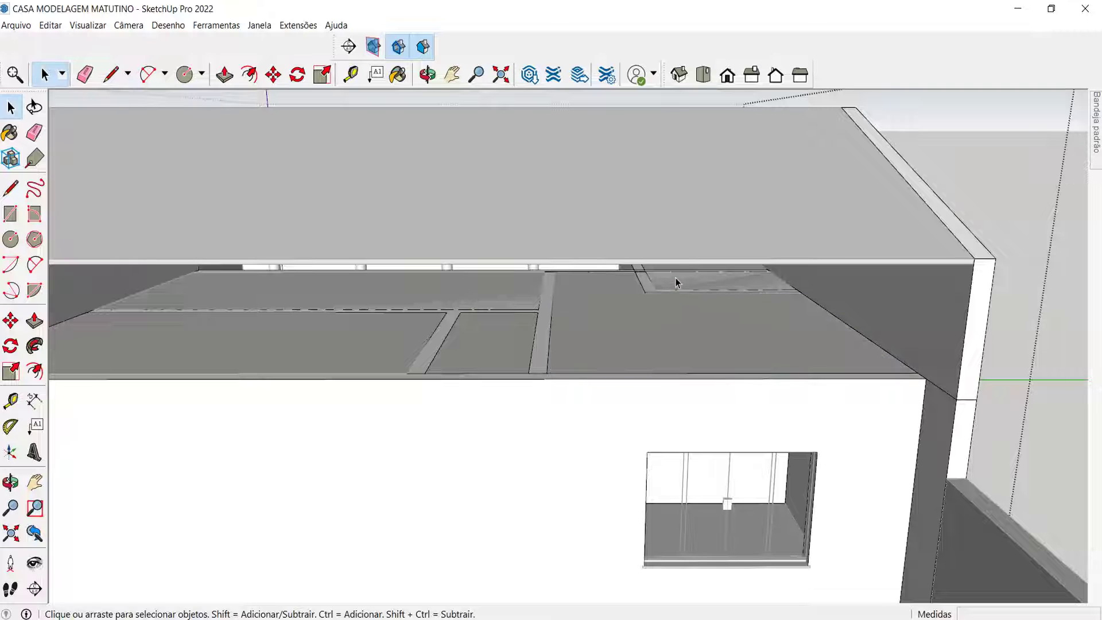
pyautogui.moveTo(675, 280); pyautogui.dragTo(644, 262, button='middle')
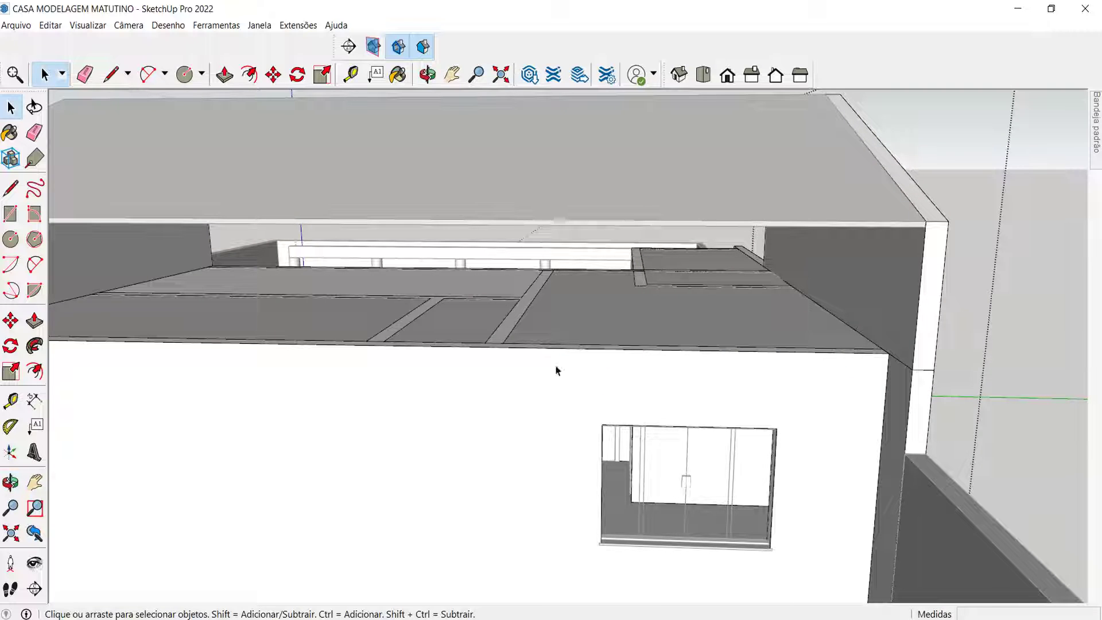
# Push/Pull the corridor-side wall's top face about 1.13 m up to the underside of the roof.
pyautogui.moveTo(476, 356); pyautogui.dragTo(663, 368, button='middle')
pyautogui.press('p')
pyautogui.scroll(2, 499, 369)
pyautogui.moveTo(780, 358); pyautogui.dragTo(818, 332, button='middle')
pyautogui.scroll(3, 745, 312)
pyautogui.moveTo(745, 312); pyautogui.dragTo(733, 291, button='middle')
pyautogui.scroll(-5, 763, 253)
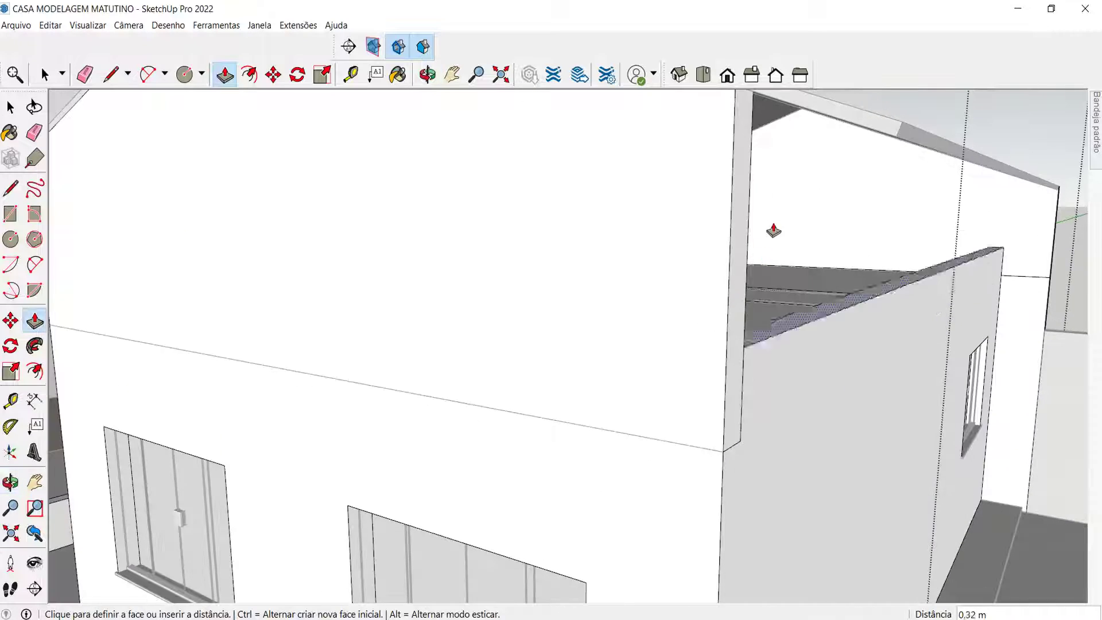
pyautogui.scroll(3, 777, 241)
pyautogui.moveTo(768, 197); pyautogui.dragTo(718, 123, button='middle')
pyautogui.scroll(2, 721, 124)
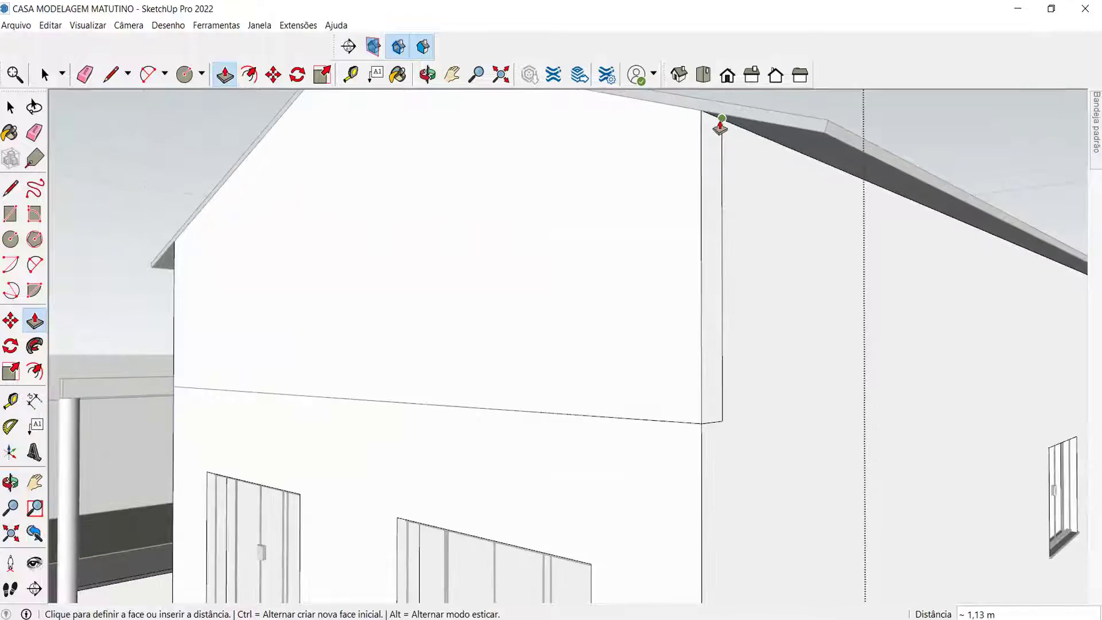
# Push/Pull the veranda-side wall's top face about 1.13 m up to the corner where the front gable meets the roof.
pyautogui.scroll(-3, 721, 128)
pyautogui.moveTo(721, 128); pyautogui.dragTo(649, 337, button='middle')
pyautogui.press('o')
pyautogui.moveTo(649, 337); pyautogui.dragTo(768, 241)
pyautogui.press('p')
pyautogui.scroll(5, 733, 345)
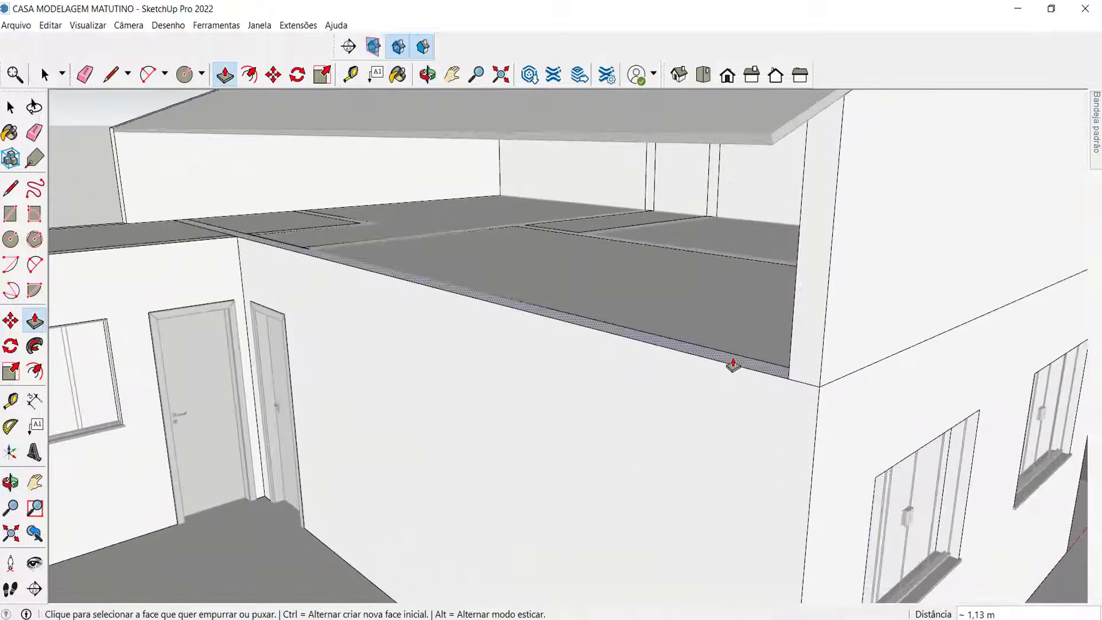
pyautogui.click(734, 366)
pyautogui.moveTo(728, 312); pyautogui.dragTo(661, 237, button='middle')
pyautogui.scroll(3, 661, 237)
pyautogui.moveTo(642, 155); pyautogui.dragTo(576, 130, button='middle')
pyautogui.scroll(3, 626, 140)
pyautogui.scroll(2, 581, 131)
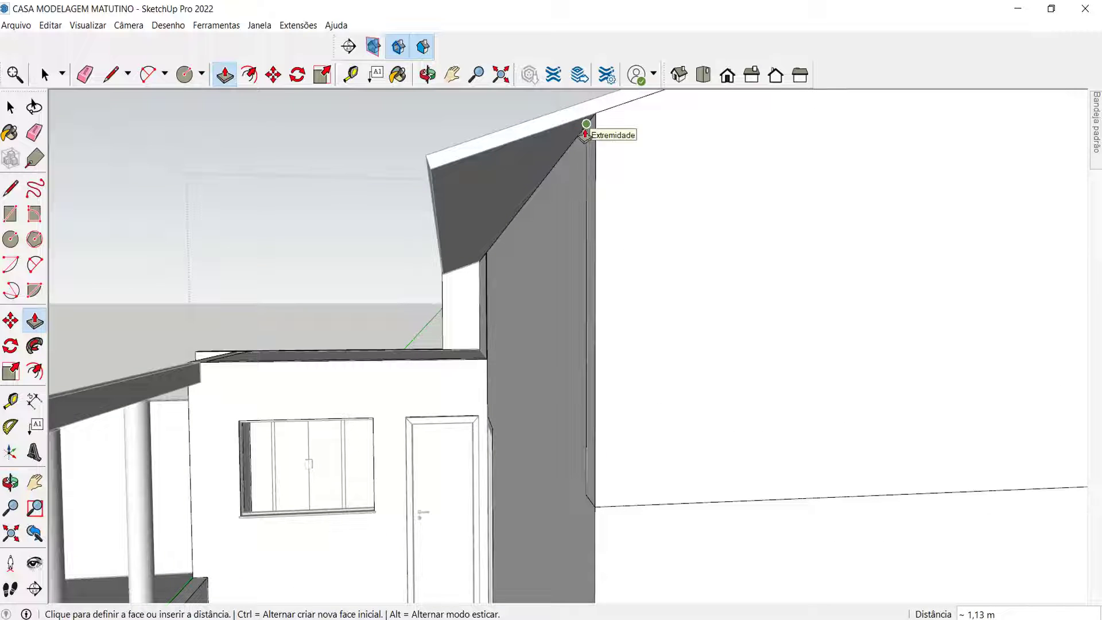
pyautogui.click(586, 135)
# Erase the leftover seam edges on the veranda-side wall where its raised part meets the original walls and the front gable.
pyautogui.moveTo(529, 229); pyautogui.dragTo(682, 332, button='middle')
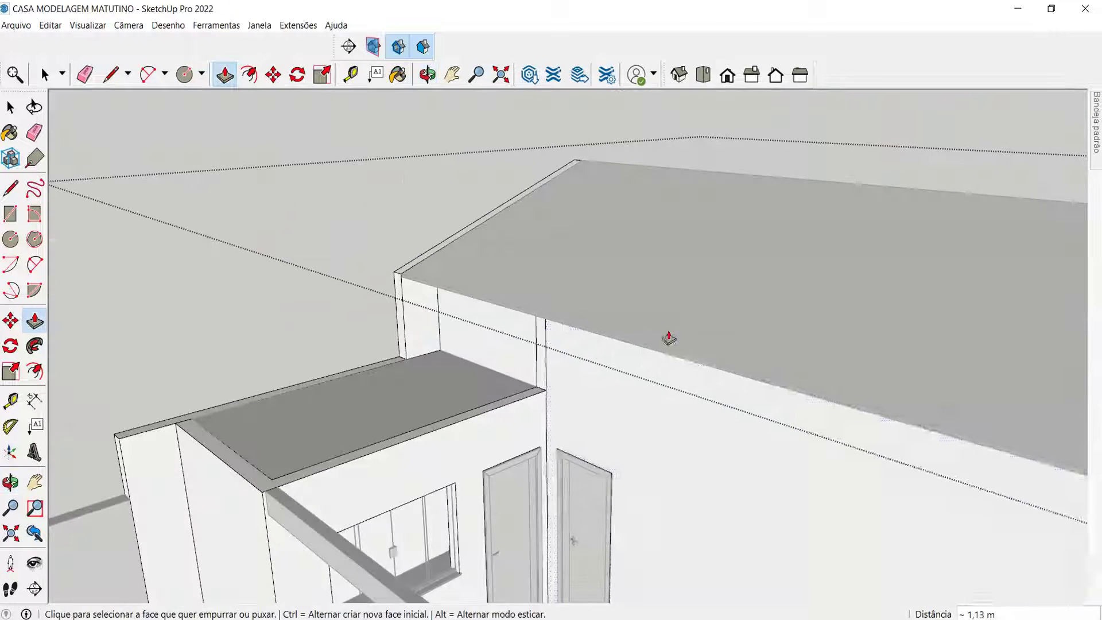
pyautogui.scroll(2, 537, 382)
pyautogui.press('e')
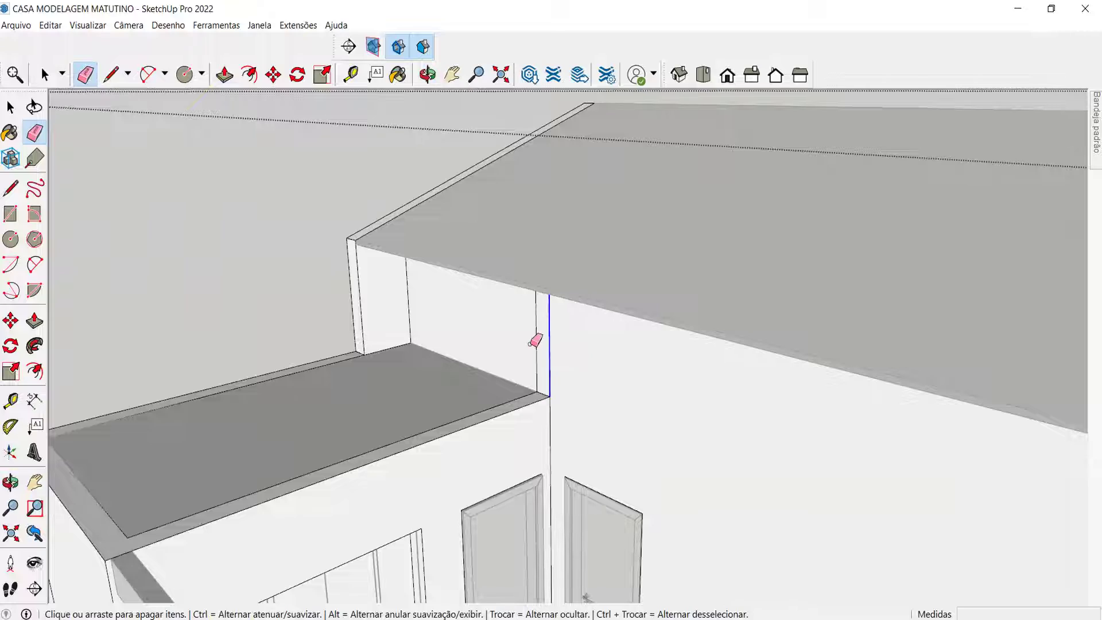
pyautogui.scroll(-5, 428, 322)
pyautogui.moveTo(428, 322)
pyautogui.mouseDown(button='middle')
pyautogui.moveTo(670, 394)
pyautogui.moveTo(521, 381)
pyautogui.mouseUp(button='middle')
pyautogui.scroll(2, 522, 381)
pyautogui.moveTo(555, 428); pyautogui.dragTo(687, 430, button='middle')
pyautogui.moveTo(683, 433); pyautogui.dragTo(694, 445)
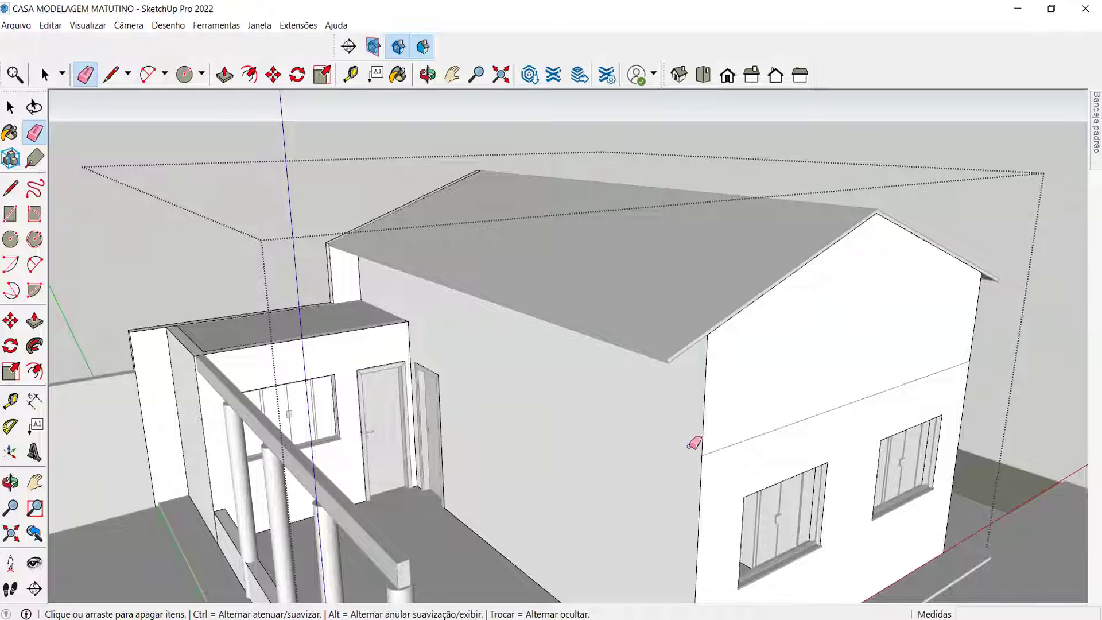
# Erase the leftover seam edges on the corridor side at the front gable corner and at the rear gable's end.
pyautogui.moveTo(775, 435); pyautogui.dragTo(450, 364, button='middle')
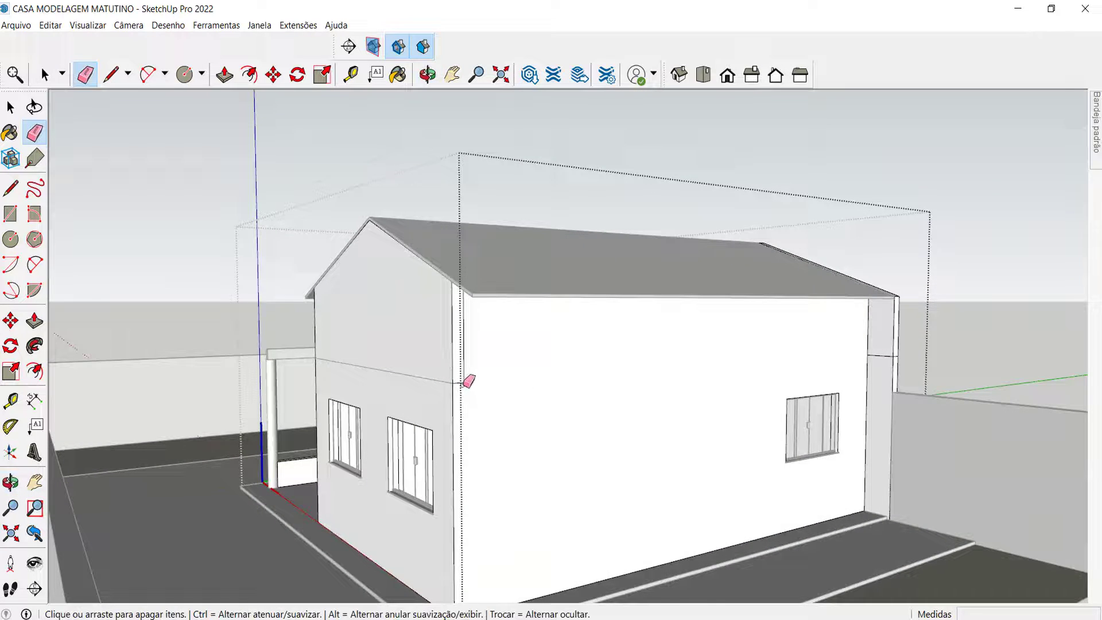
pyautogui.moveTo(442, 401)
pyautogui.mouseDown(button='middle')
pyautogui.moveTo(570, 427)
pyautogui.moveTo(491, 411)
pyautogui.mouseUp(button='middle')
pyautogui.scroll(3, 637, 384)
pyautogui.moveTo(779, 382); pyautogui.dragTo(829, 374, button='middle')
pyautogui.scroll(2, 830, 373)
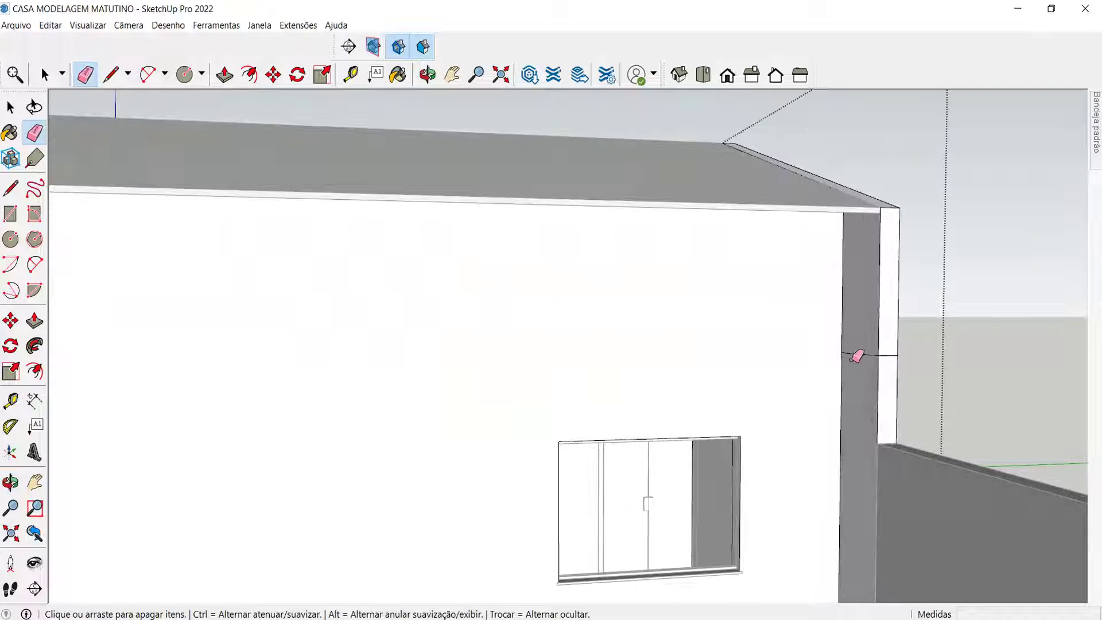
# Erase the horizontal seam line between the rear wall and the rear gable.
pyautogui.moveTo(883, 359); pyautogui.dragTo(364, 435, button='middle')
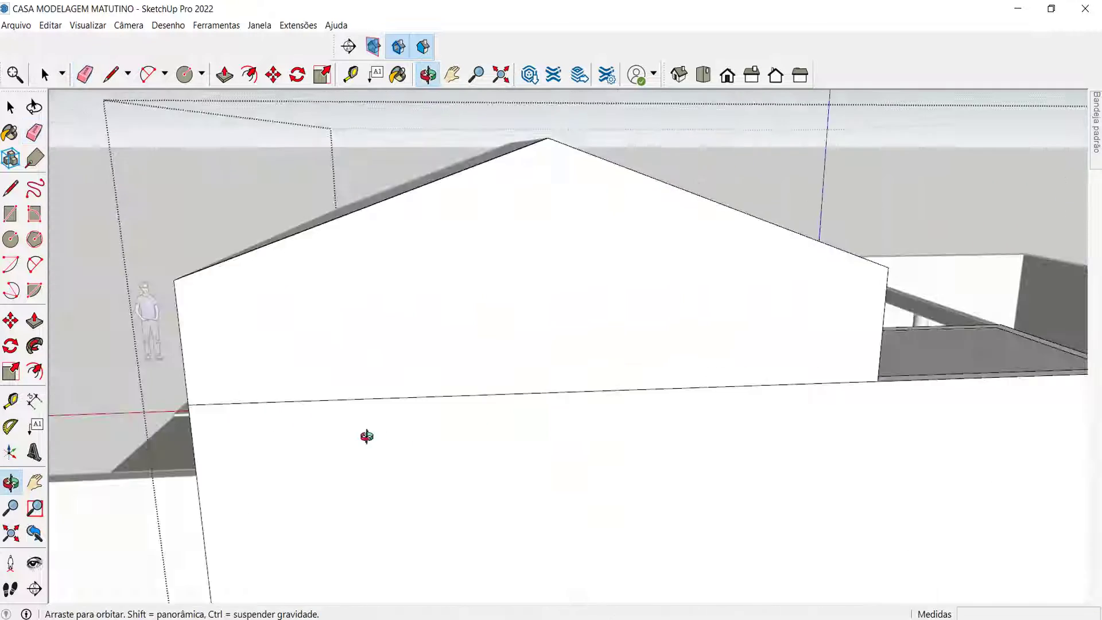
pyautogui.click(322, 393)
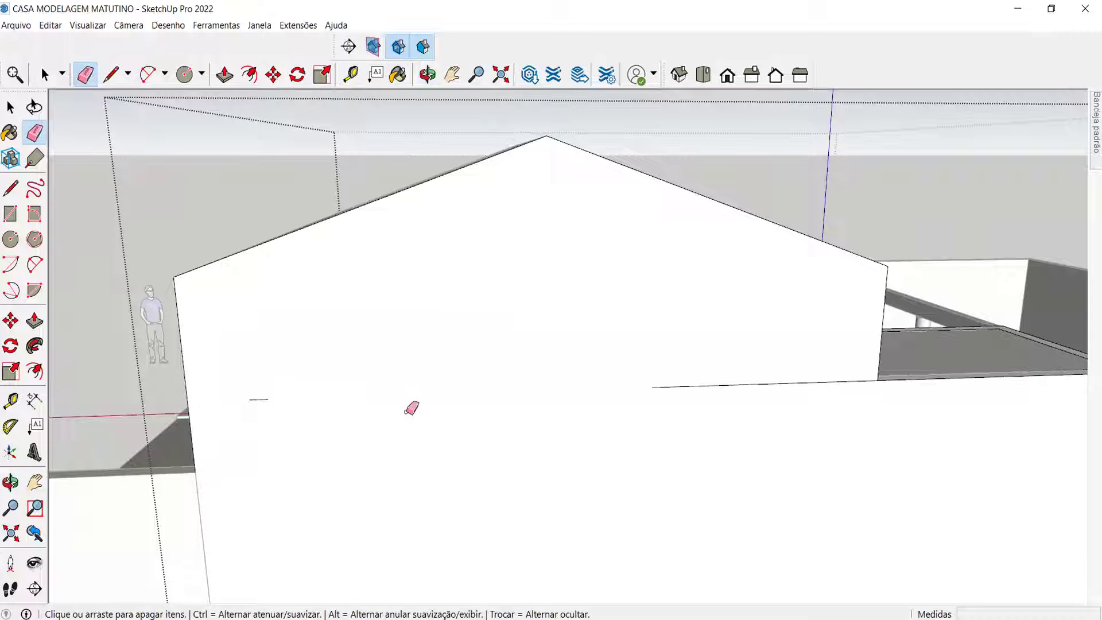
pyautogui.moveTo(689, 386); pyautogui.dragTo(668, 383)
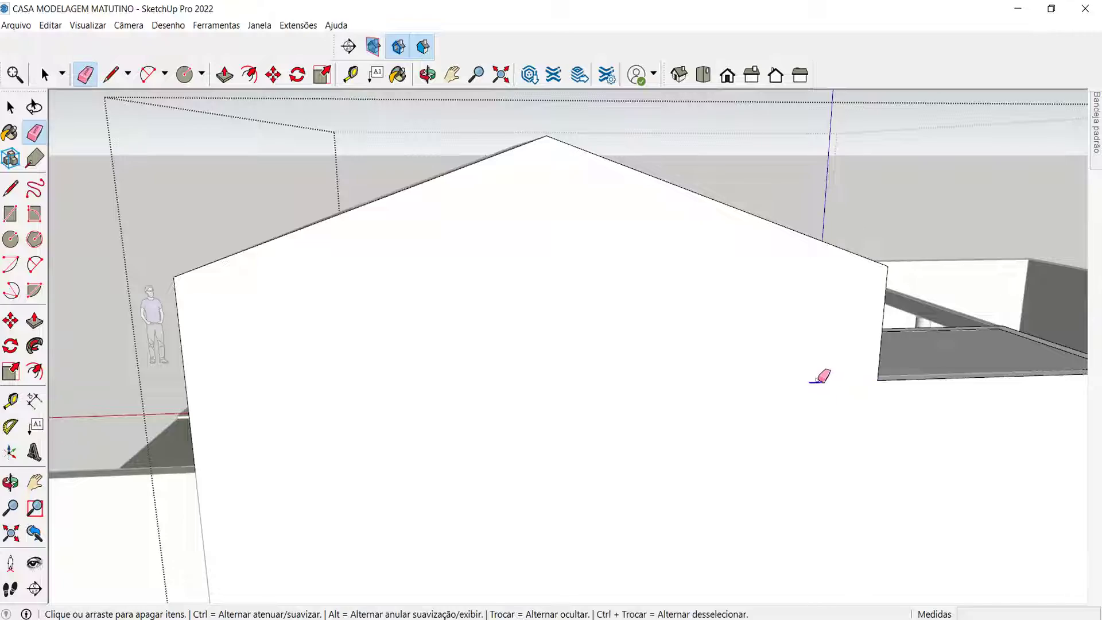
pyautogui.scroll(-2, 835, 392)
pyautogui.moveTo(834, 391)
pyautogui.mouseDown(button='middle')
pyautogui.moveTo(535, 510)
pyautogui.moveTo(467, 483)
pyautogui.moveTo(502, 462)
pyautogui.moveTo(482, 460)
pyautogui.moveTo(625, 435)
pyautogui.moveTo(445, 423)
pyautogui.moveTo(739, 423)
pyautogui.moveTo(844, 209)
pyautogui.moveTo(790, 494)
pyautogui.moveTo(944, 483)
pyautogui.moveTo(947, 473)
pyautogui.mouseUp(button='middle')
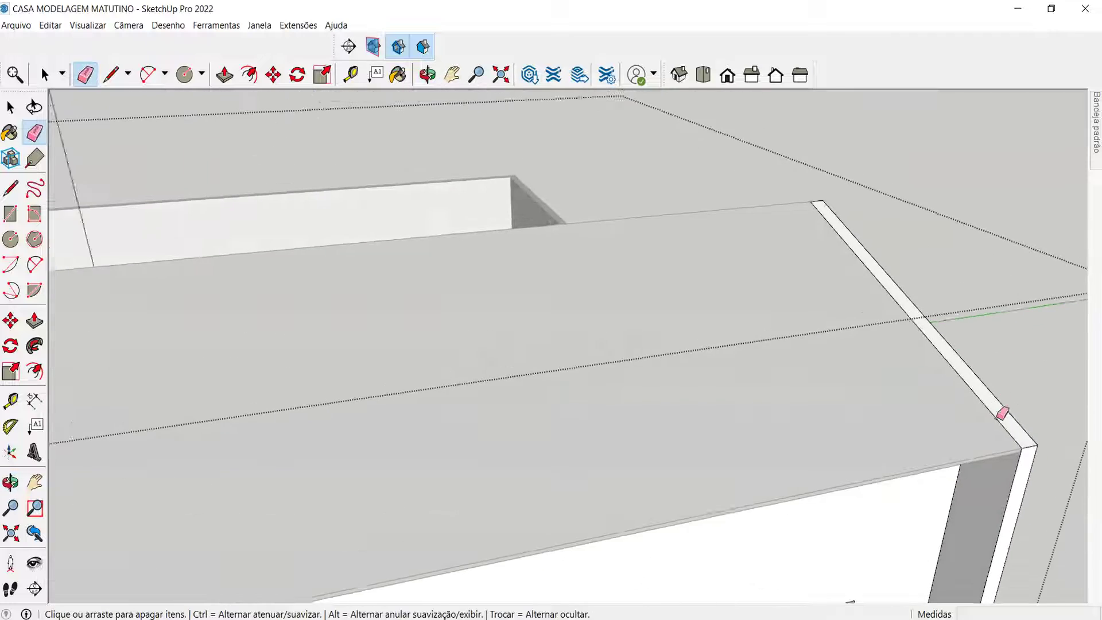
# Move the two sloped top faces of the rear gable wall about 0.29 m straight up, above the roof surface.
pyautogui.scroll(3, 998, 417)
pyautogui.moveTo(810, 279)
pyautogui.mouseDown(button='middle')
pyautogui.moveTo(901, 367)
pyautogui.moveTo(310, 394)
pyautogui.mouseUp(button='middle')
pyautogui.scroll(3, 217, 242)
pyautogui.moveTo(386, 256); pyautogui.dragTo(453, 305, button='middle')
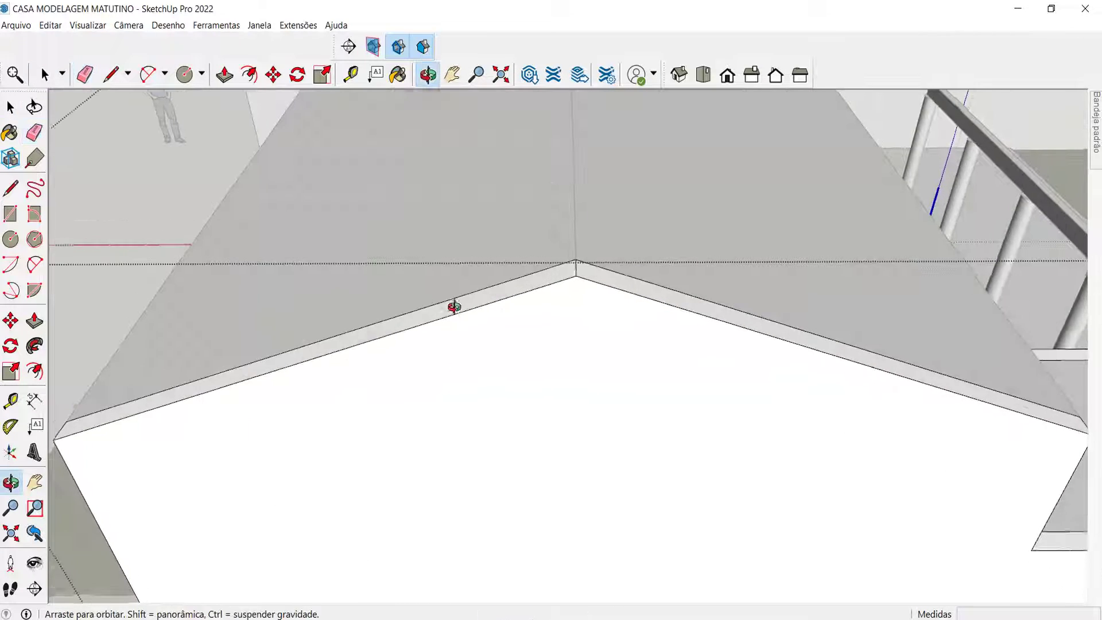
pyautogui.press('space')
pyautogui.click(546, 283)
pyautogui.keyDown('shift'); pyautogui.click(593, 279); pyautogui.keyUp('shift')
pyautogui.press('m')
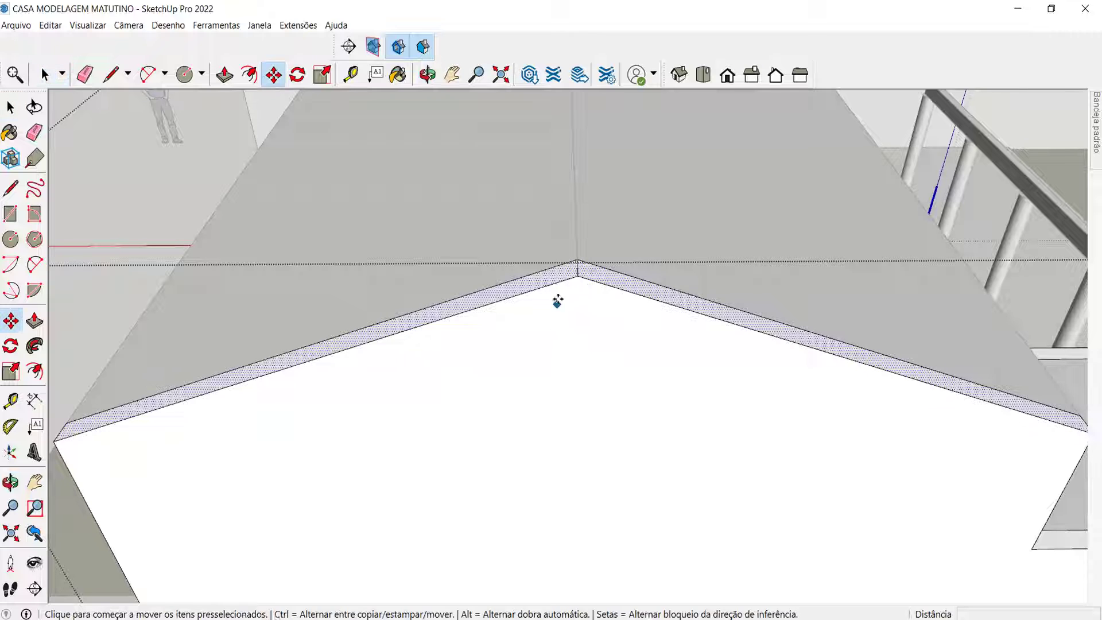
pyautogui.click(578, 278)
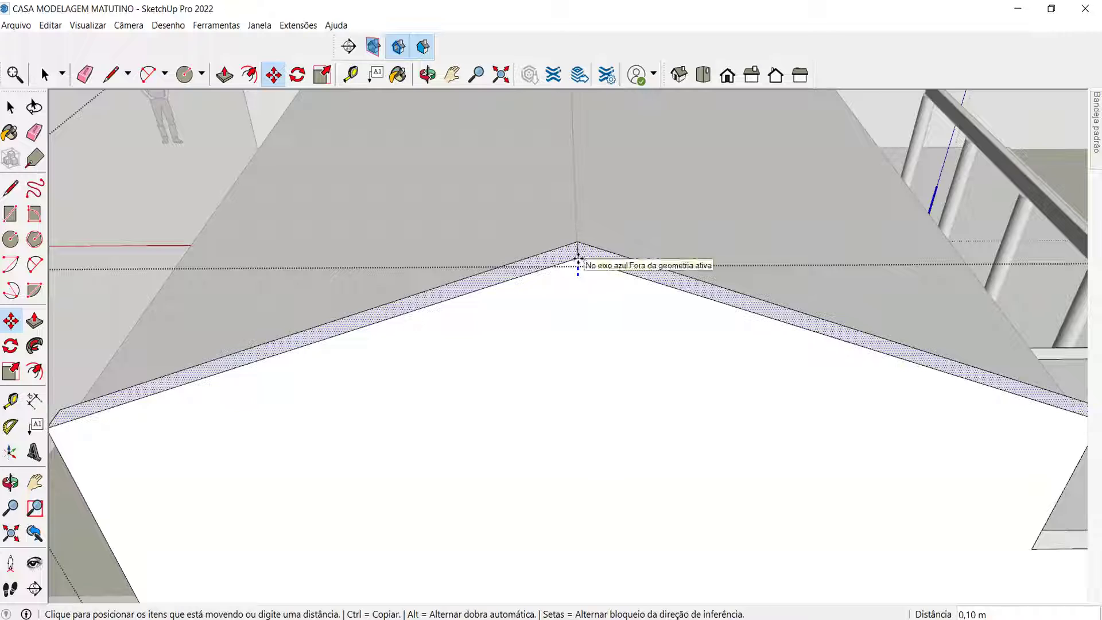
pyautogui.scroll(-2, 578, 253)
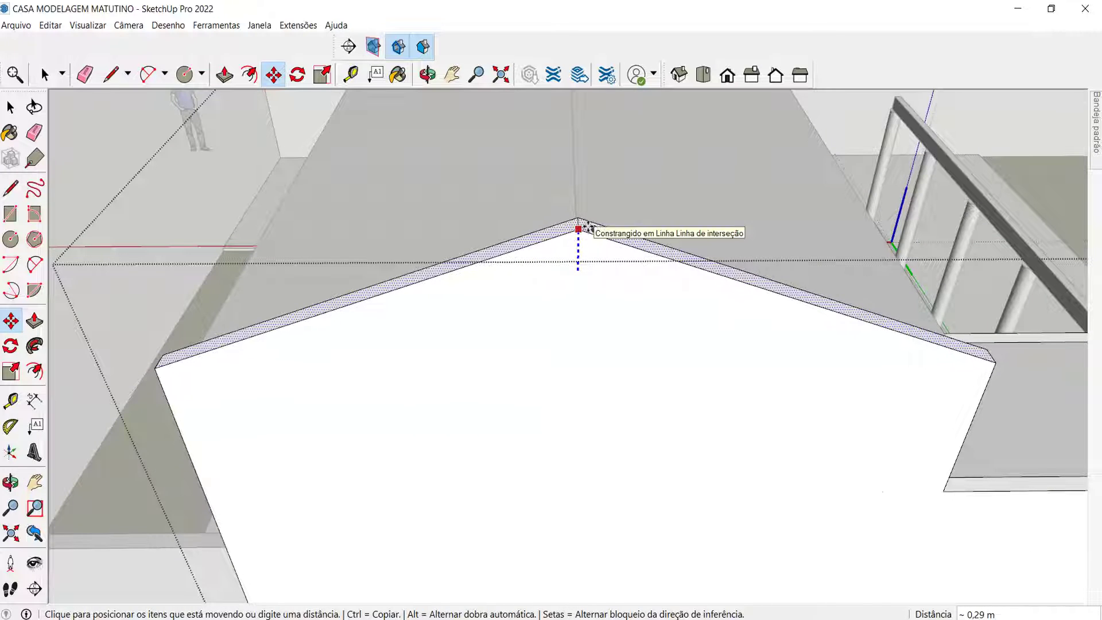
pyautogui.click(590, 229)
pyautogui.moveTo(590, 228); pyautogui.dragTo(366, 157, button='middle')
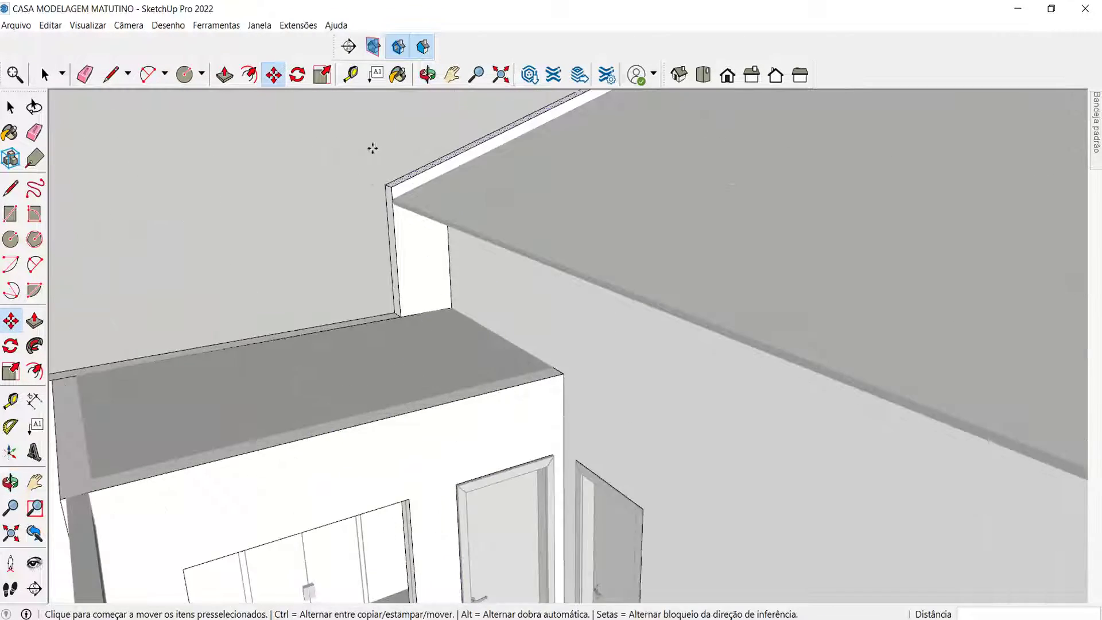
# Push/Pull the roof's gable-shaped end face outward to give it a small overhang beyond the front gable wall with two windows.
pyautogui.scroll(3, 462, 283)
pyautogui.moveTo(463, 283); pyautogui.dragTo(541, 320, button='middle')
pyautogui.scroll(-5, 438, 361)
pyautogui.scroll(5, 577, 343)
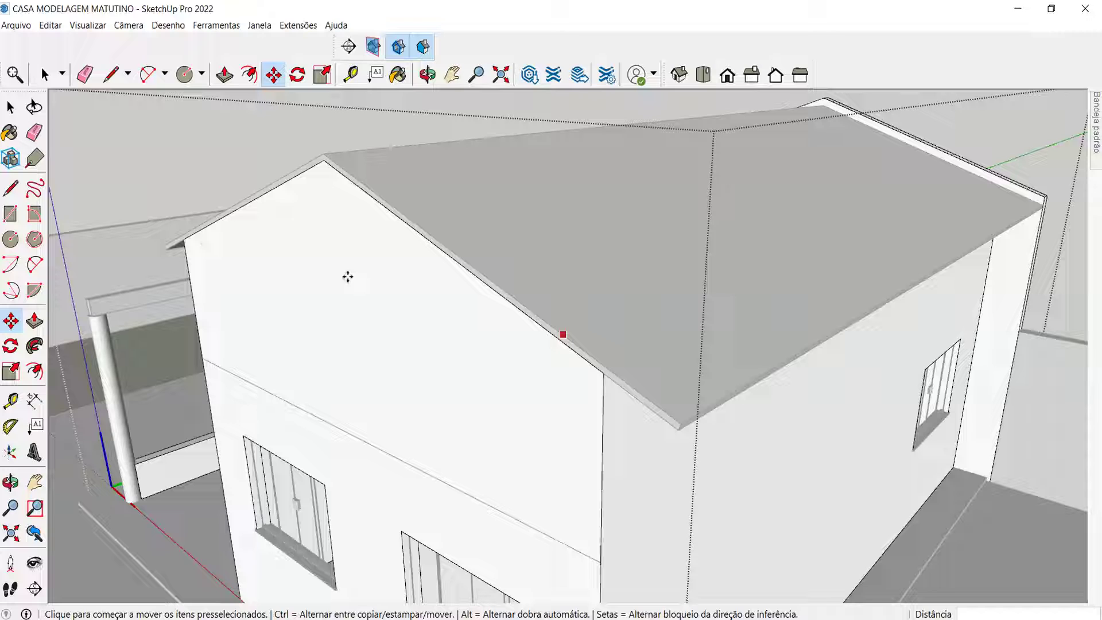
pyautogui.moveTo(442, 302); pyautogui.dragTo(421, 300, button='middle')
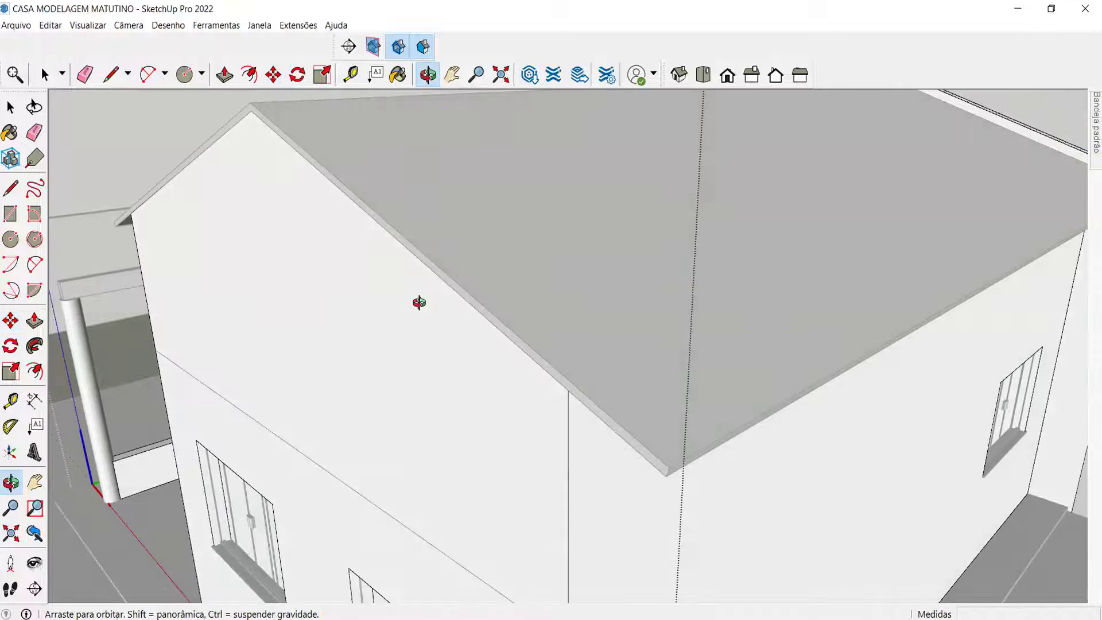
pyautogui.press('space')
pyautogui.tripleClick(500, 325)
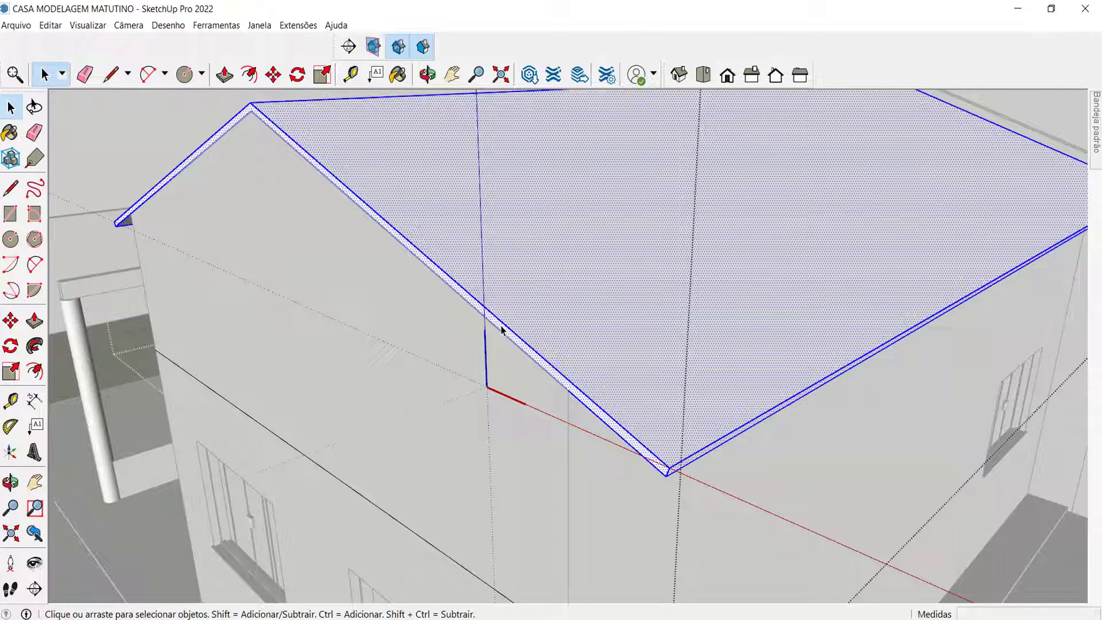
pyautogui.press('p')
pyautogui.click(505, 327)
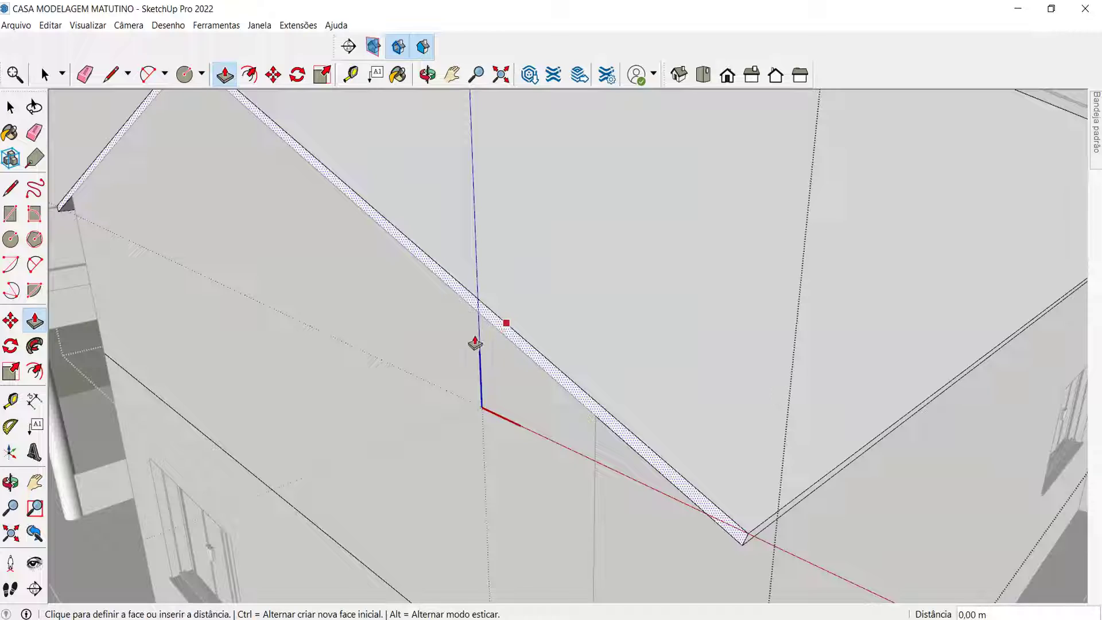
pyautogui.scroll(3, 480, 341)
pyautogui.scroll(-5, 474, 345)
pyautogui.click(458, 330)
pyautogui.moveTo(457, 330); pyautogui.dragTo(735, 303, button='middle')
pyautogui.press('space')
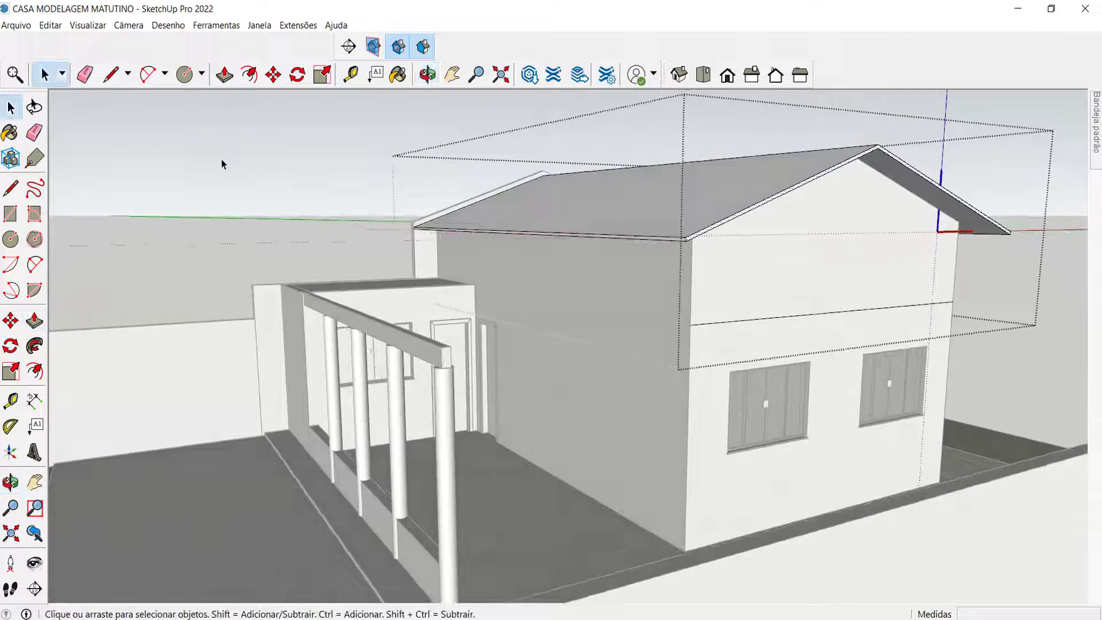
# Erase the horizontal seam line between the front gable and the wall with two windows.
pyautogui.click(218, 157)
pyautogui.moveTo(312, 247); pyautogui.dragTo(541, 368, button='middle')
pyautogui.doubleClick(602, 352)
pyautogui.click(603, 352)
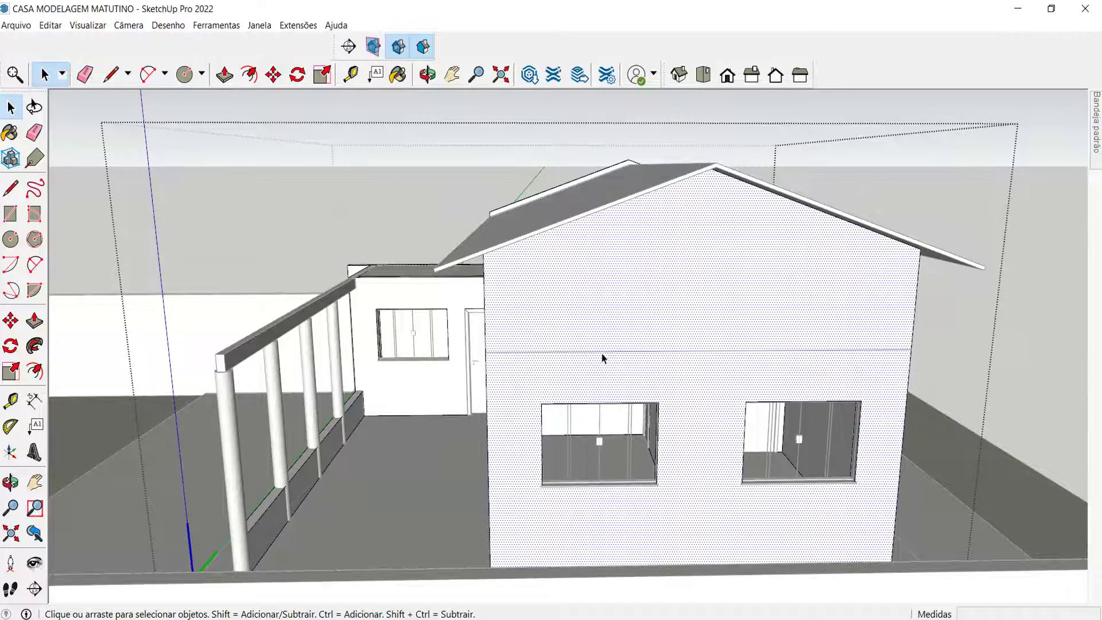
pyautogui.click(612, 203)
pyautogui.doubleClick(612, 202)
pyautogui.click(612, 203)
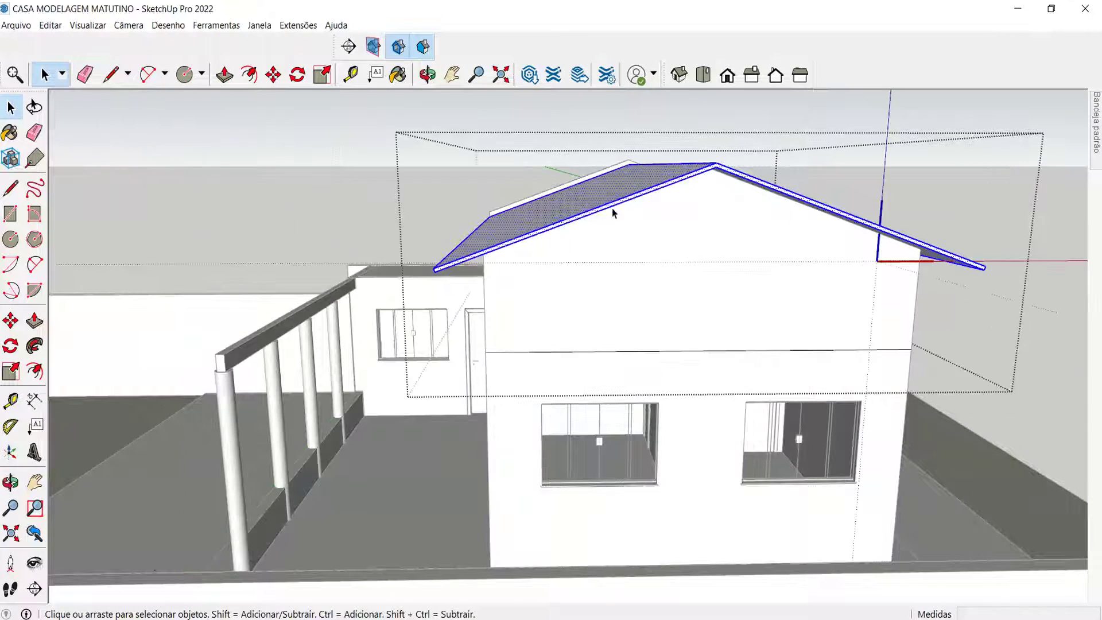
pyautogui.press('e')
pyautogui.moveTo(632, 350)
pyautogui.mouseDown(button='middle')
pyautogui.moveTo(779, 352)
pyautogui.moveTo(714, 335)
pyautogui.mouseUp(button='middle')
pyautogui.press('space')
pyautogui.click(310, 243)
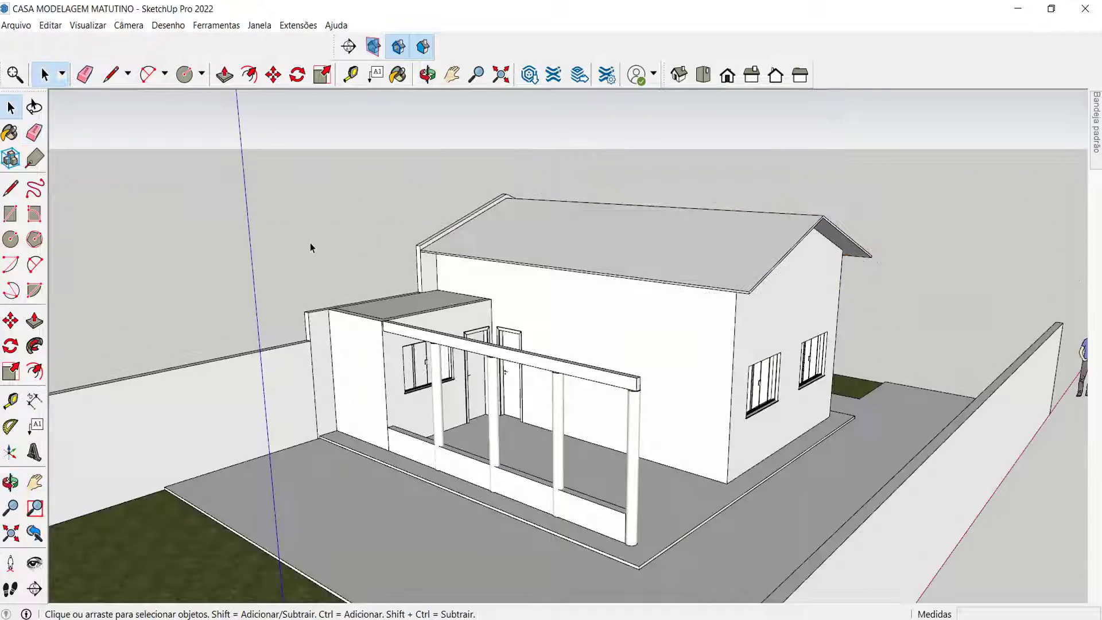
# Examine the roof, the raised rear gable wall and the lower veranda block from several sides, and dismiss the Google Drive notification.
pyautogui.moveTo(310, 243)
pyautogui.mouseDown(button='middle')
pyautogui.moveTo(373, 343)
pyautogui.moveTo(307, 332)
pyautogui.moveTo(347, 336)
pyautogui.mouseUp(button='middle')
pyautogui.scroll(4, 604, 281)
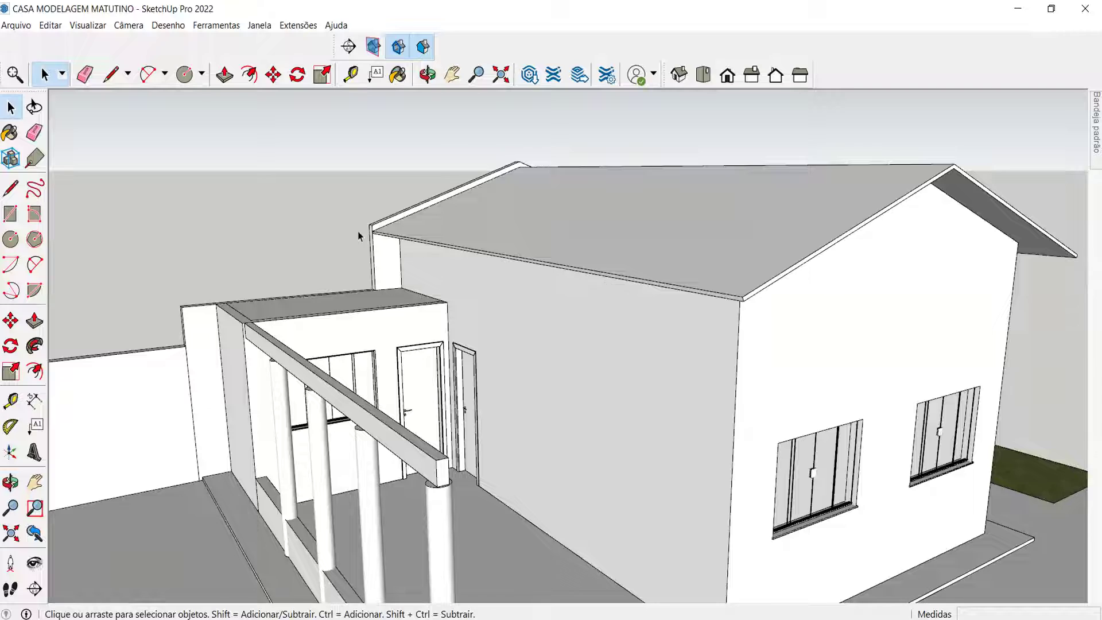
pyautogui.scroll(3, 360, 233)
pyautogui.scroll(-3, 479, 252)
pyautogui.scroll(-2, 312, 281)
pyautogui.moveTo(311, 281); pyautogui.dragTo(460, 487, button='middle')
pyautogui.scroll(-3, 400, 341)
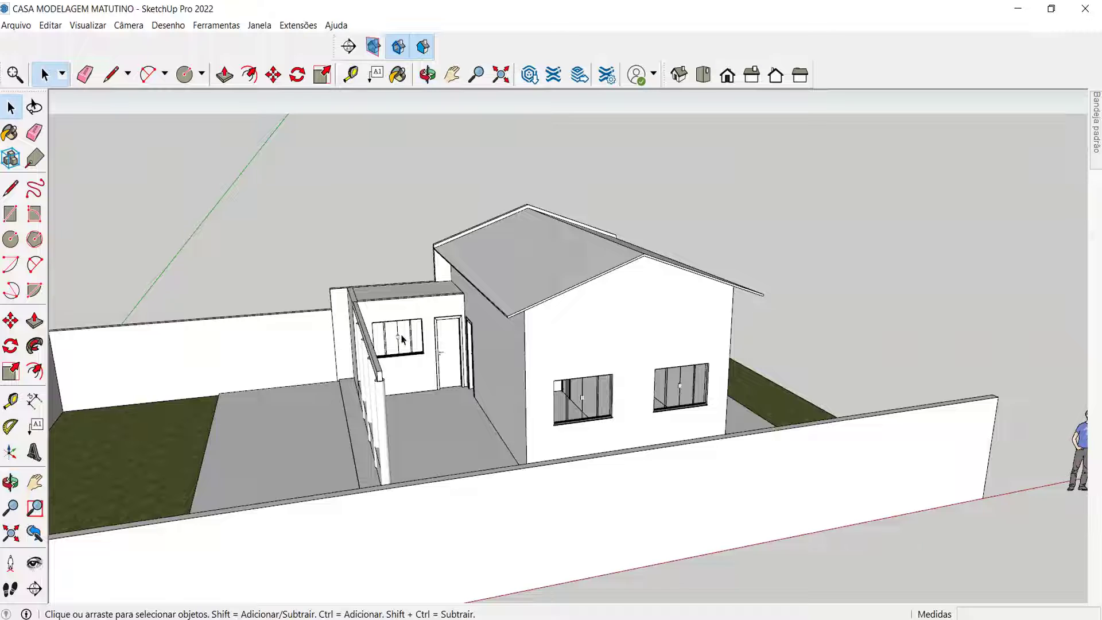
pyautogui.moveTo(325, 379); pyautogui.dragTo(376, 426, button='middle')
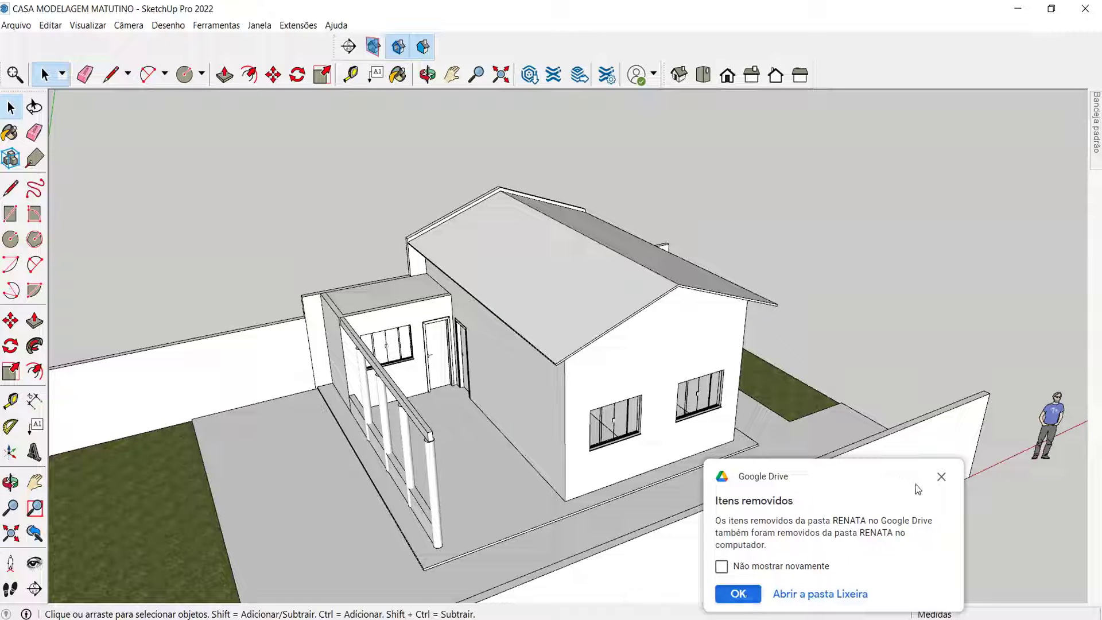
pyautogui.click(942, 476)
# Draw a vertical right triangle about 1 m long and 0.2 m high from the outer top corner of the lower block's rear wall.
pyautogui.scroll(5, 319, 299)
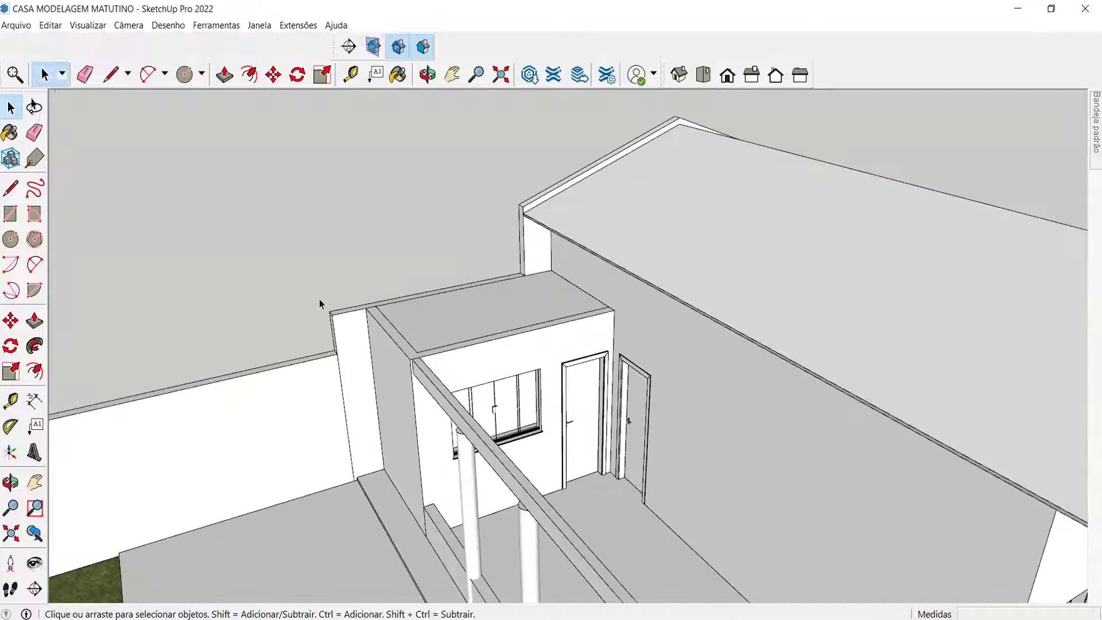
pyautogui.scroll(4, 319, 299)
pyautogui.moveTo(388, 295); pyautogui.dragTo(430, 326, button='middle')
pyautogui.scroll(2, 445, 311)
pyautogui.press('l')
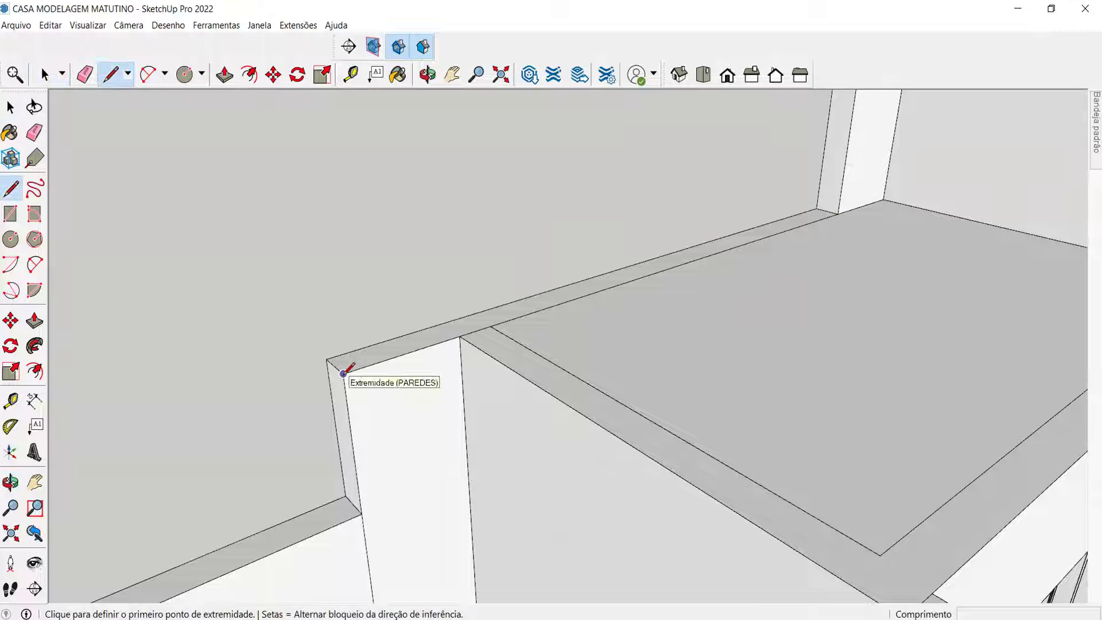
pyautogui.click(344, 374)
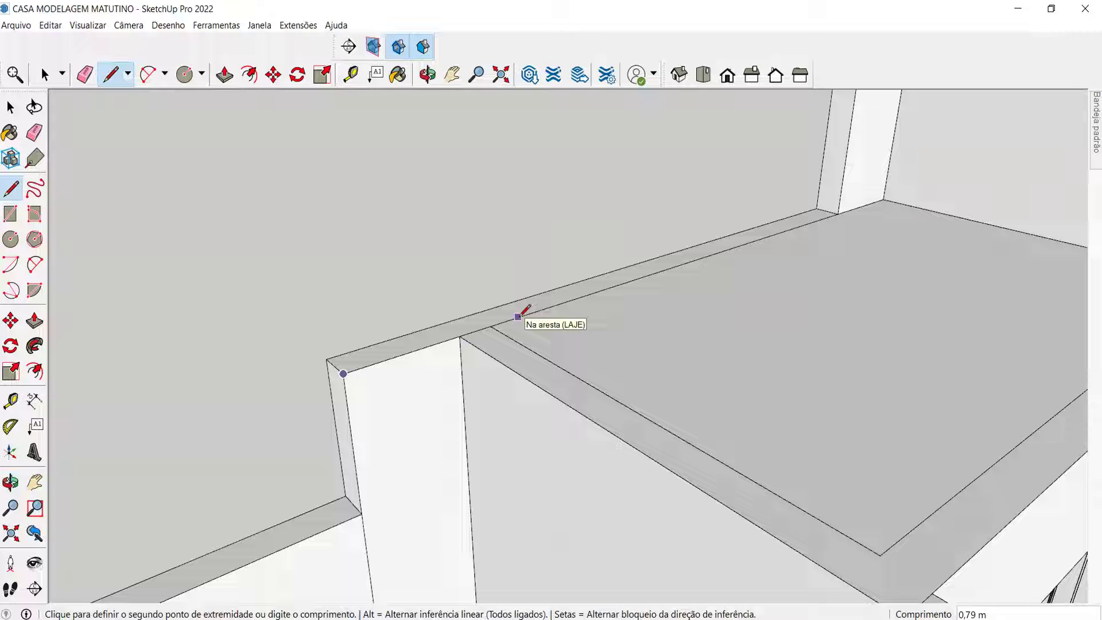
pyautogui.click(557, 305)
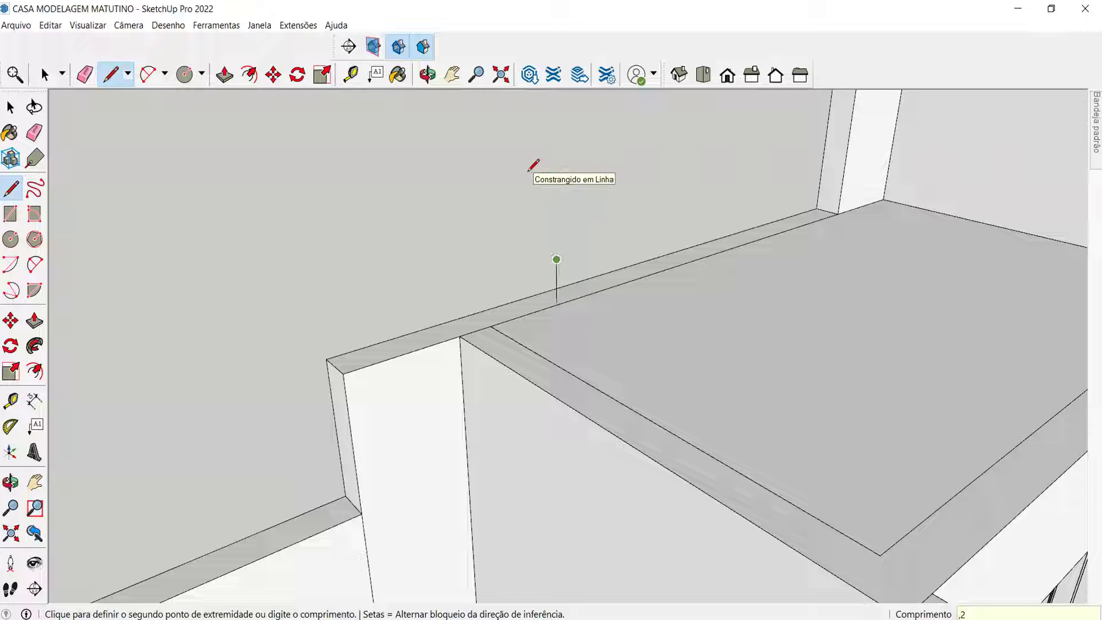
pyautogui.click(344, 372)
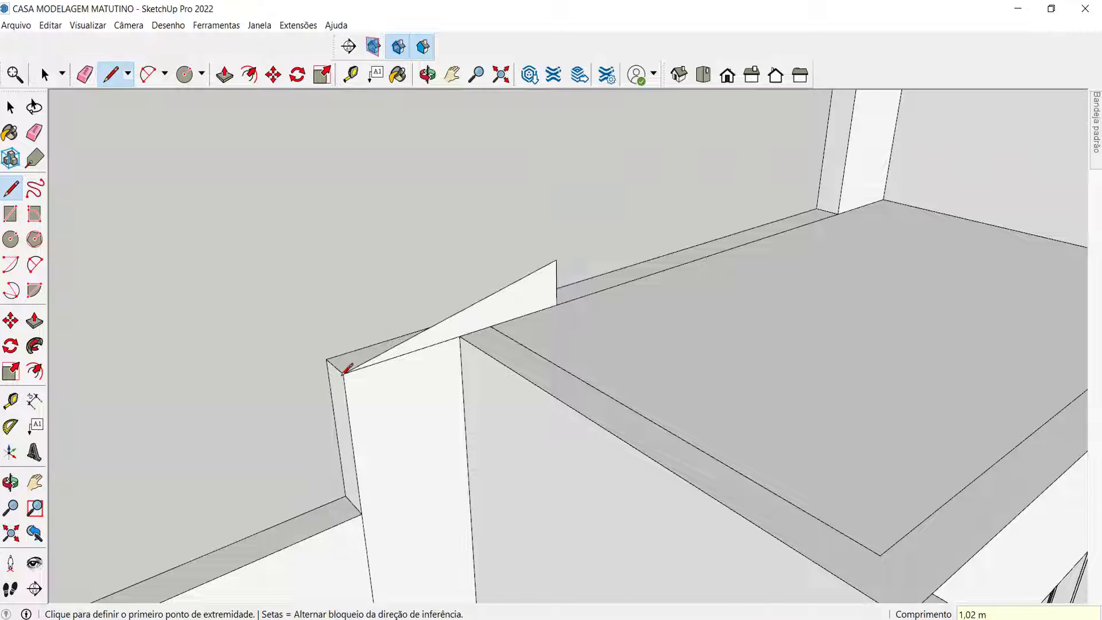
# Make the slope triangle's face and edges into a component with the default settings.
pyautogui.press('space')
pyautogui.click(512, 312)
pyautogui.press('g')
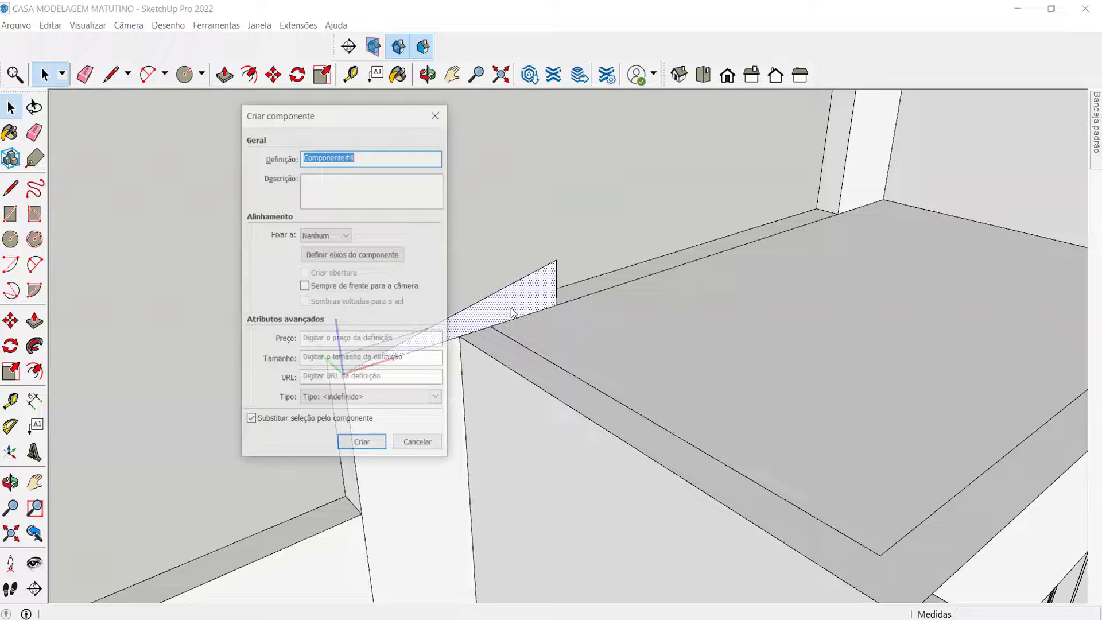
pyautogui.click(362, 445)
# Open the triangle component for editing and delete its face, base edge and vertical edge, keeping only the sloped line.
pyautogui.scroll(-5, 368, 411)
pyautogui.scroll(3, 440, 396)
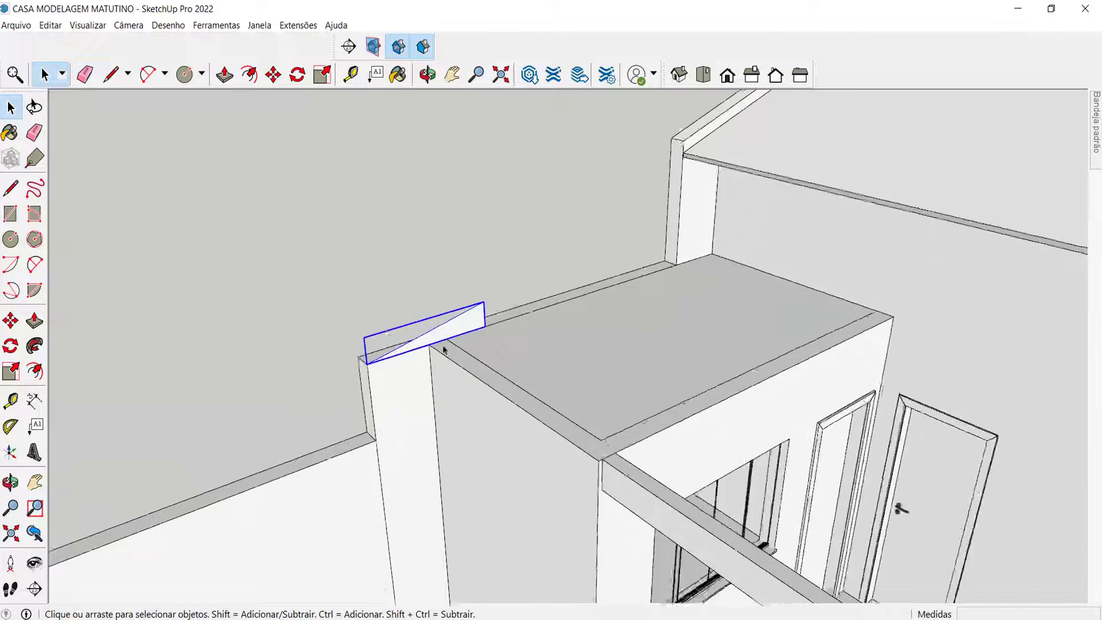
pyautogui.scroll(-4, 426, 339)
pyautogui.scroll(2, 406, 341)
pyautogui.scroll(4, 419, 324)
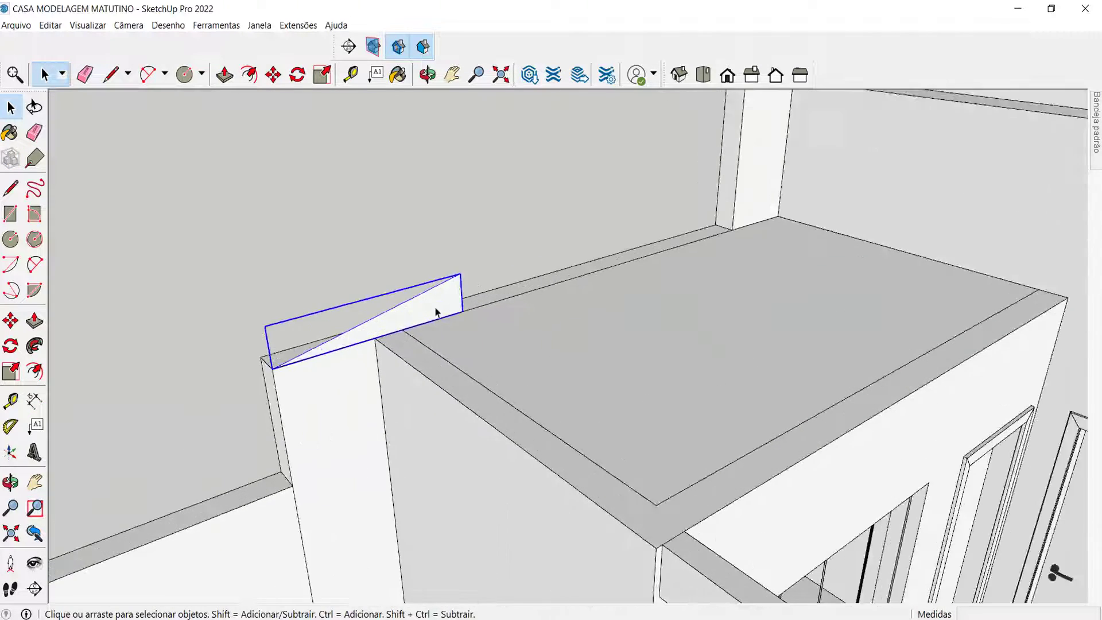
pyautogui.doubleClick(436, 311)
pyautogui.scroll(2, 465, 327)
pyautogui.scroll(-1, 304, 249)
pyautogui.moveTo(304, 249); pyautogui.dragTo(137, 294, button='middle')
pyautogui.scroll(-1, 454, 250)
pyautogui.moveTo(453, 250); pyautogui.dragTo(350, 280, button='middle')
pyautogui.click(353, 282)
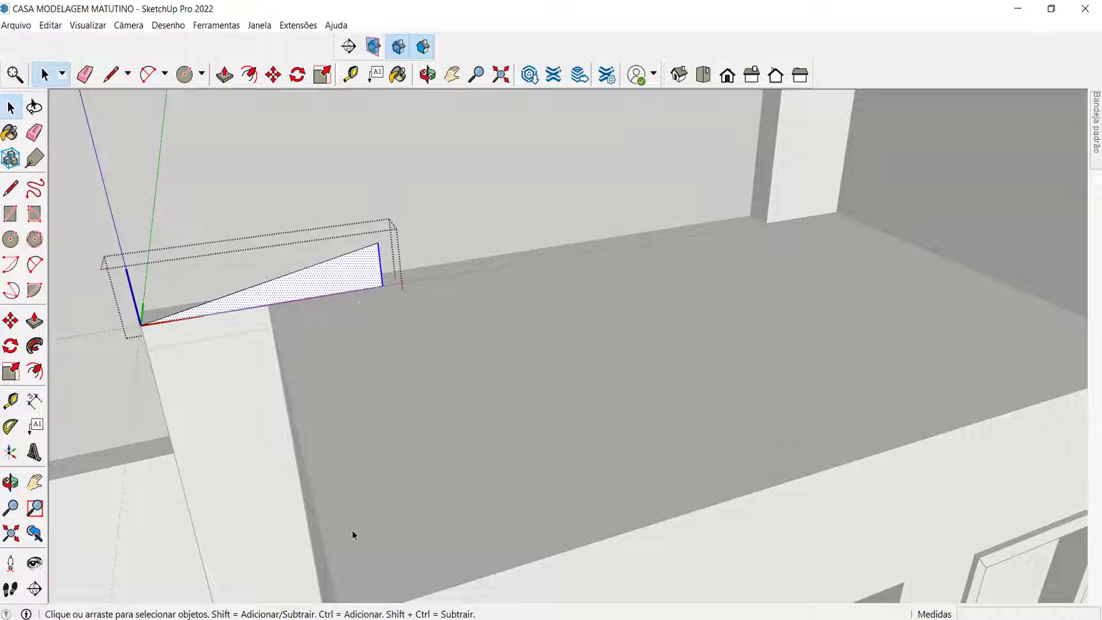
pyautogui.press('Delete')
# Move the sloped line from its lower end at the rear wall corner toward the lower block's front corner, where the veranda beam meets it.
pyautogui.scroll(-2, 412, 288)
pyautogui.click(315, 284)
pyautogui.moveTo(314, 284); pyautogui.dragTo(324, 372, button='middle')
pyautogui.press('m')
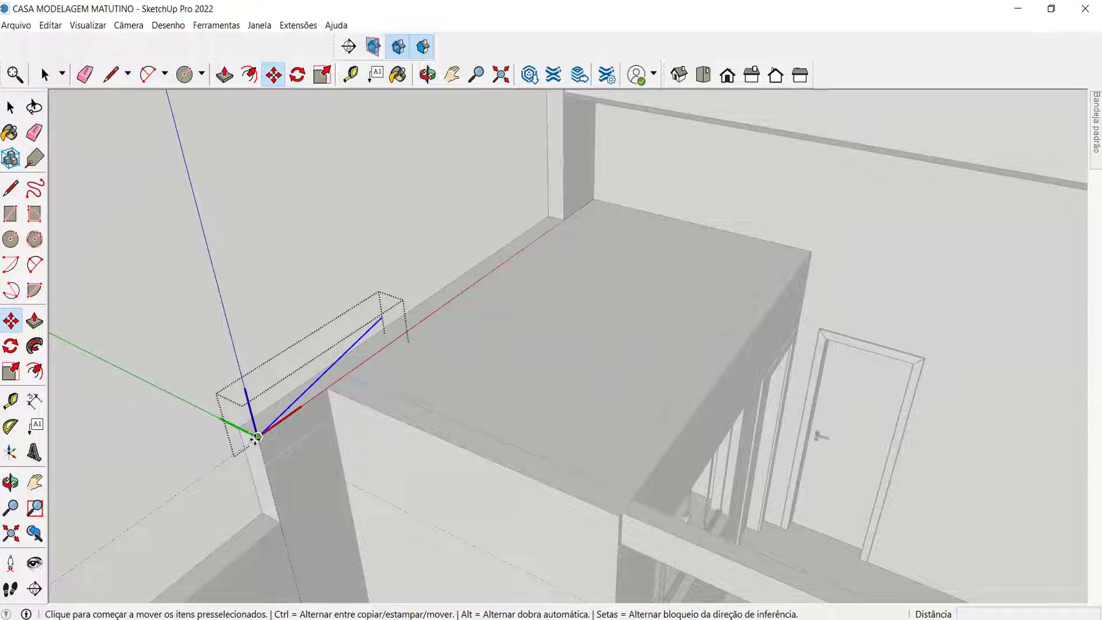
pyautogui.click(256, 438)
pyautogui.moveTo(257, 437); pyautogui.dragTo(247, 427, button='middle')
pyautogui.scroll(-2, 414, 484)
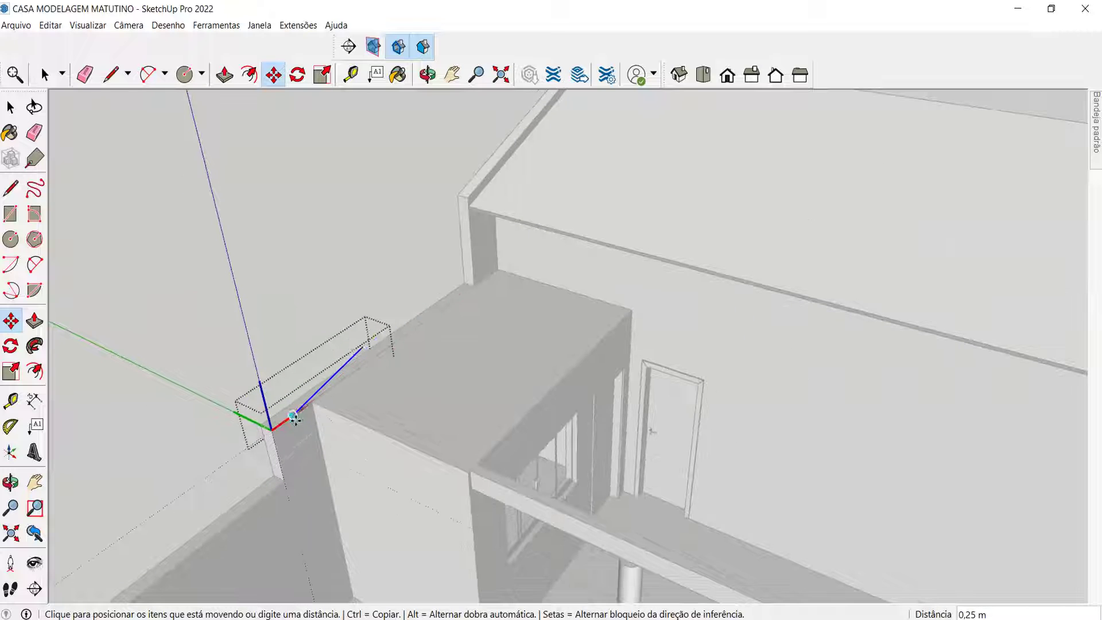
pyautogui.scroll(3, 459, 459)
pyautogui.scroll(3, 460, 455)
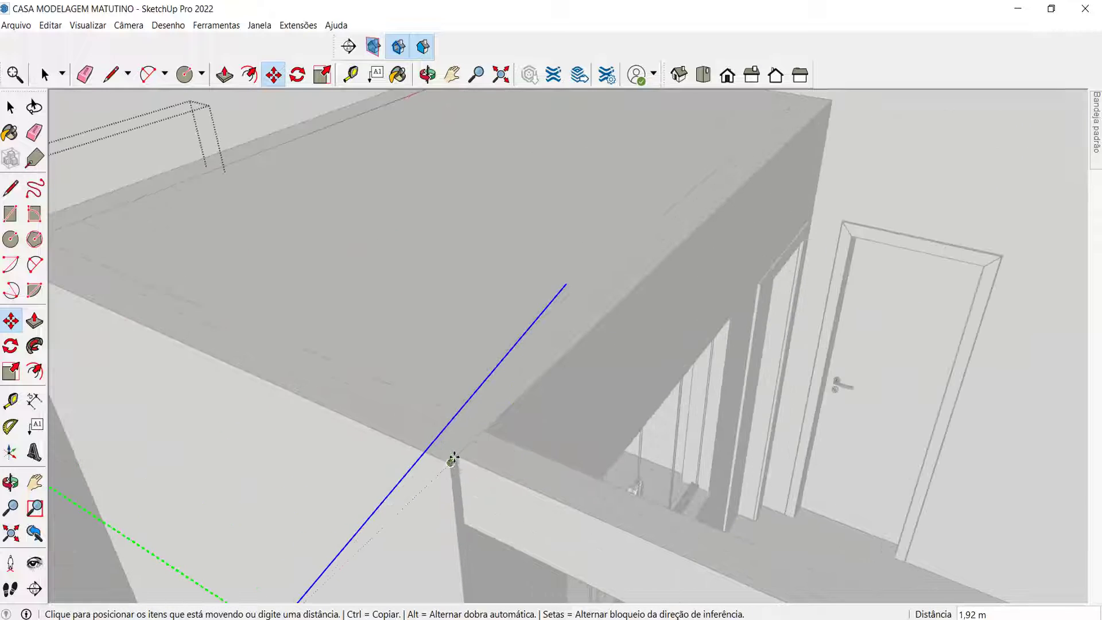
pyautogui.click(460, 456)
# Place a vertical guide from the lower block's front top corner up to the sloped line.
pyautogui.moveTo(460, 460)
pyautogui.mouseDown(button='middle')
pyautogui.moveTo(288, 333)
pyautogui.moveTo(297, 356)
pyautogui.moveTo(311, 326)
pyautogui.mouseUp(button='middle')
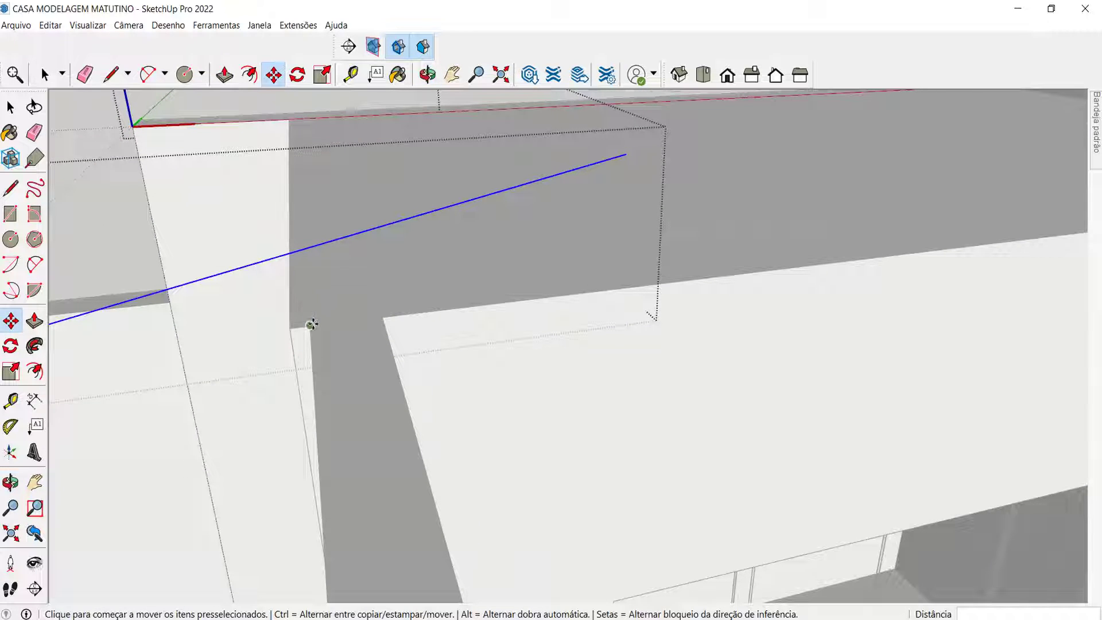
pyautogui.press('t')
pyautogui.click(319, 316)
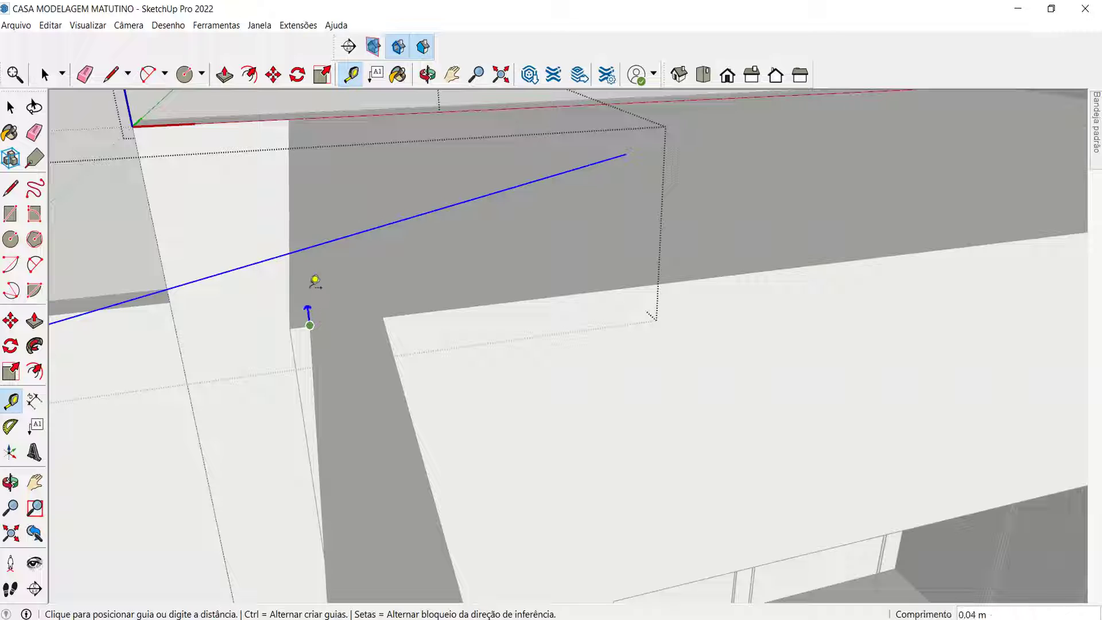
pyautogui.click(303, 249)
pyautogui.press('space')
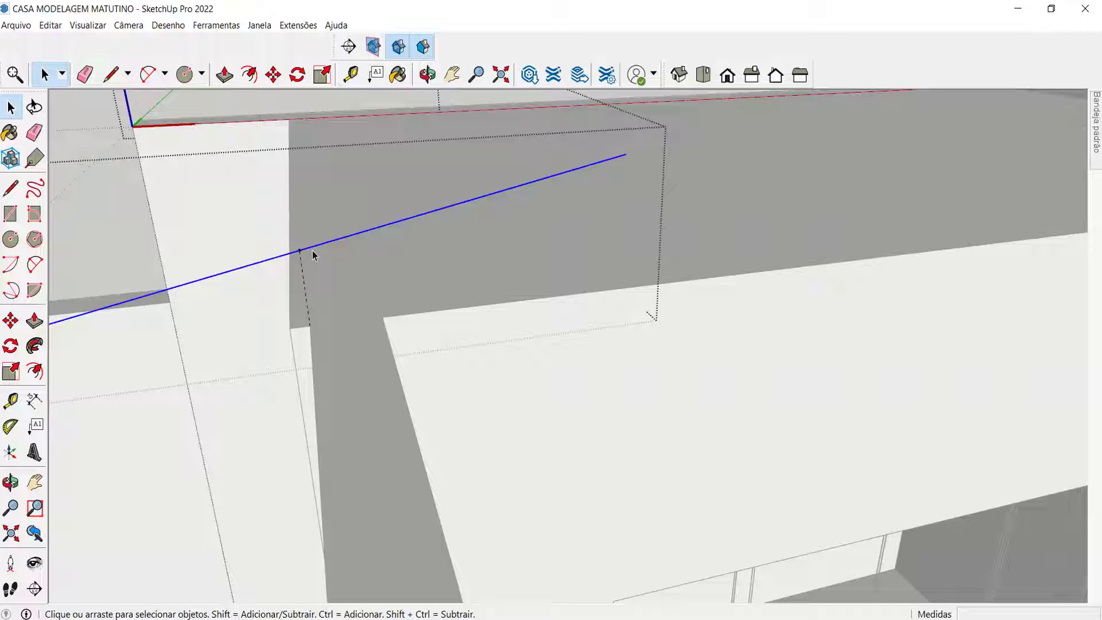
# Move the sloped line down along the guide so that it passes through the lower block's front top corner.
pyautogui.press('m')
pyautogui.click(300, 247)
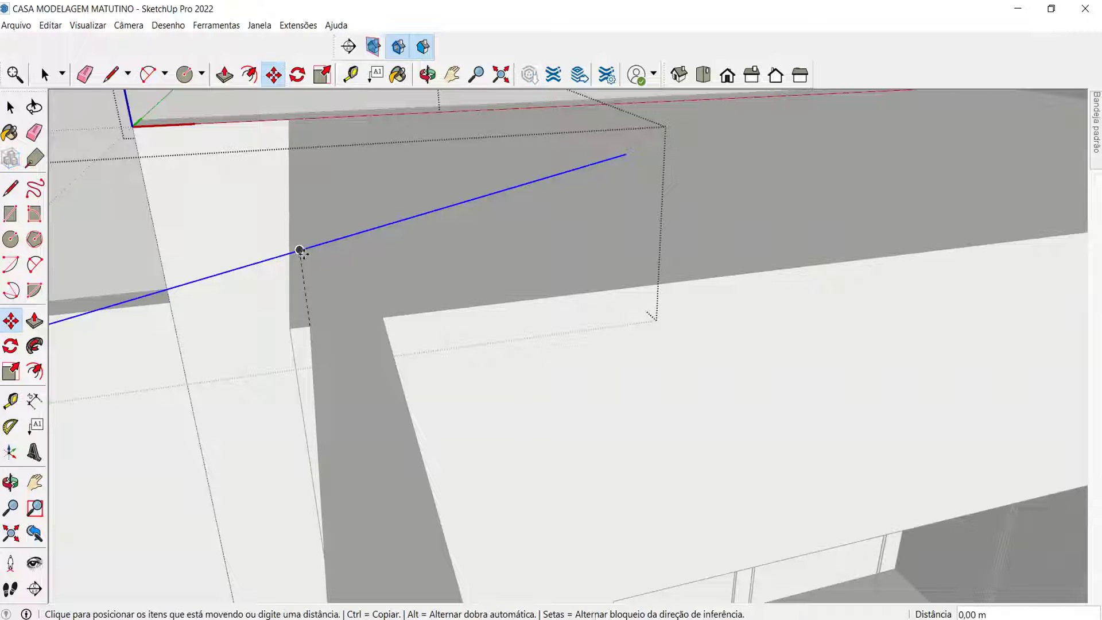
pyautogui.click(309, 313)
pyautogui.moveTo(309, 313); pyautogui.dragTo(393, 352, button='middle')
pyautogui.press('l')
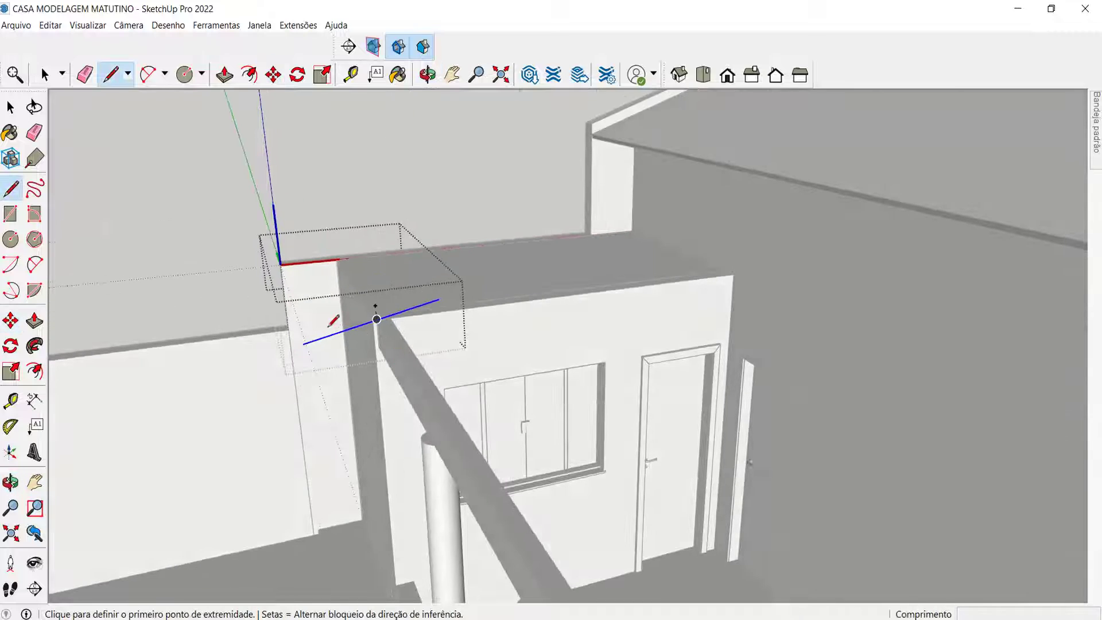
pyautogui.click(303, 344)
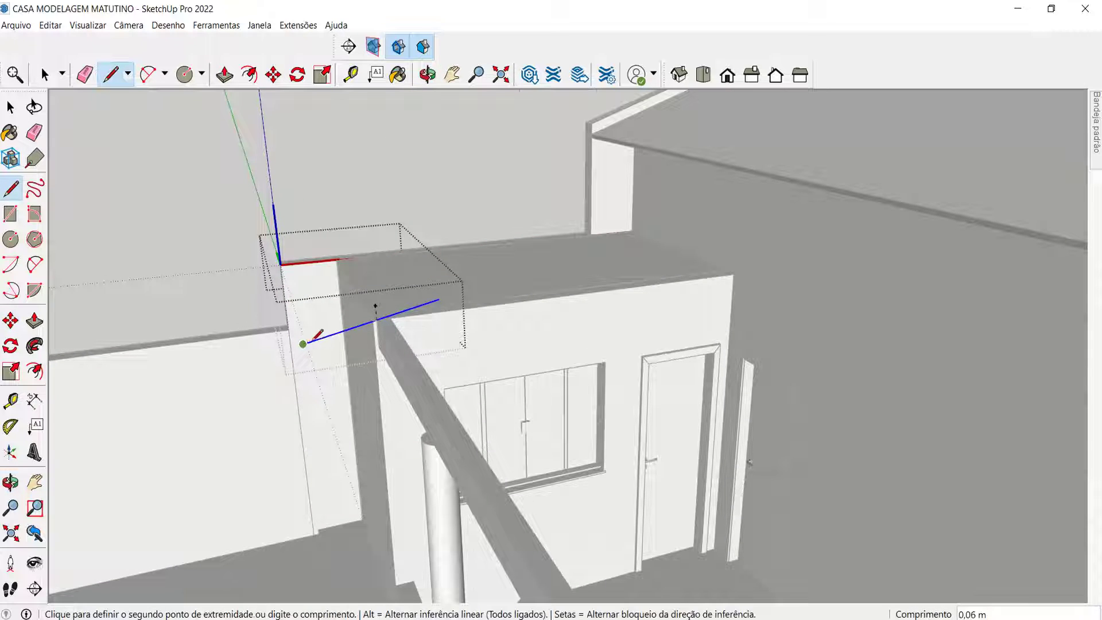
pyautogui.click(444, 293)
pyautogui.click(430, 301)
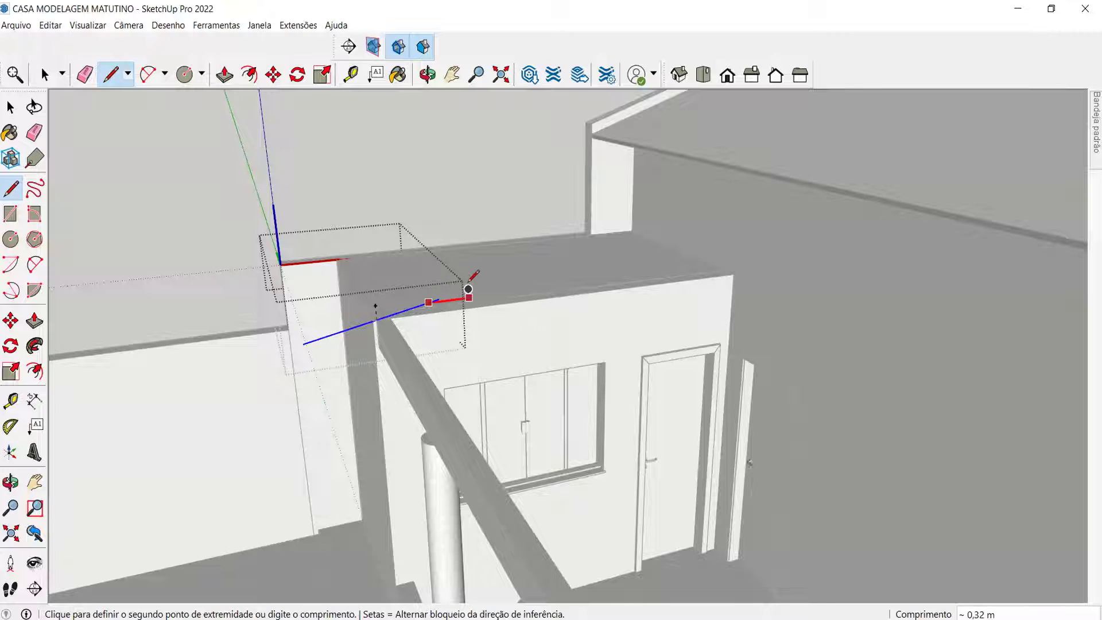
pyautogui.scroll(3, 454, 296)
pyautogui.press('Escape')
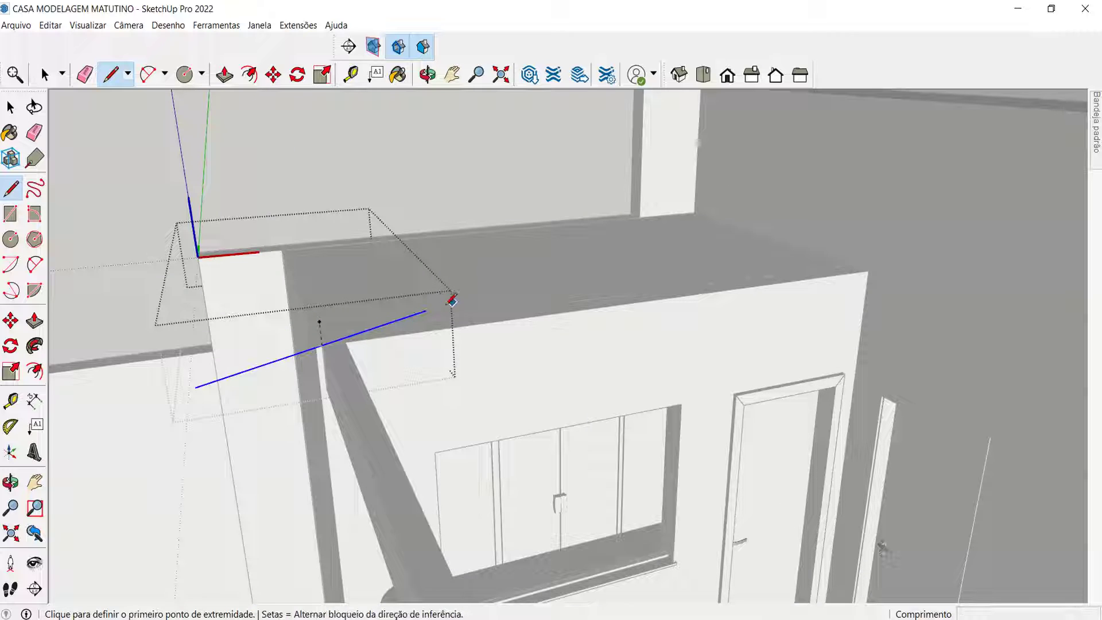
pyautogui.click(195, 387)
pyautogui.scroll(-1, 197, 373)
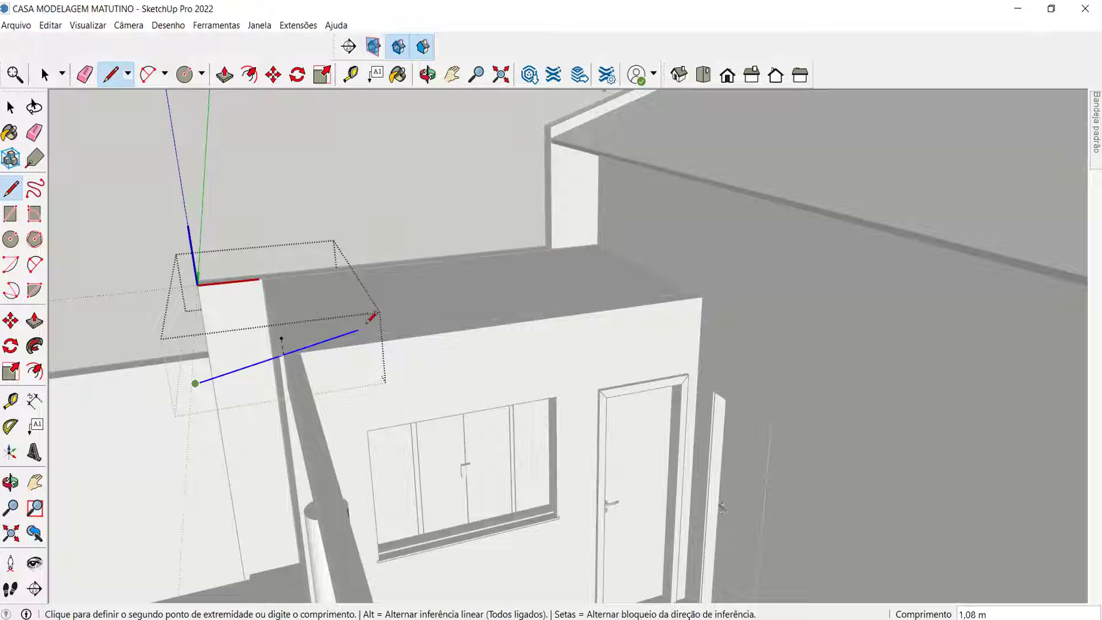
pyautogui.scroll(-2, 515, 280)
pyautogui.moveTo(515, 280); pyautogui.dragTo(635, 283, button='middle')
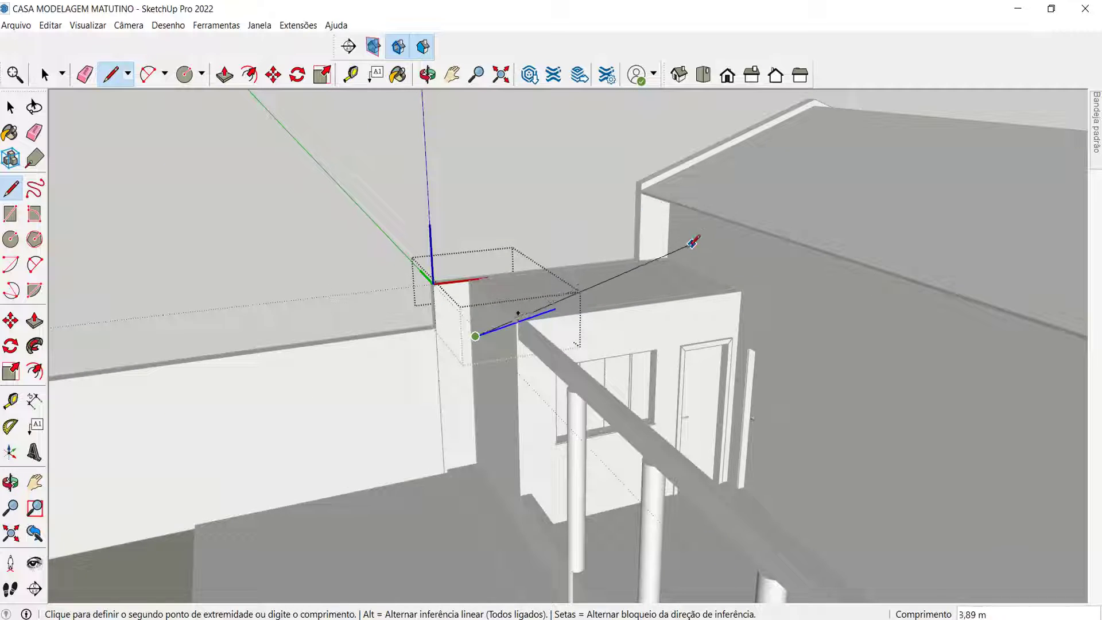
pyautogui.scroll(1, 693, 242)
pyautogui.press('Escape')
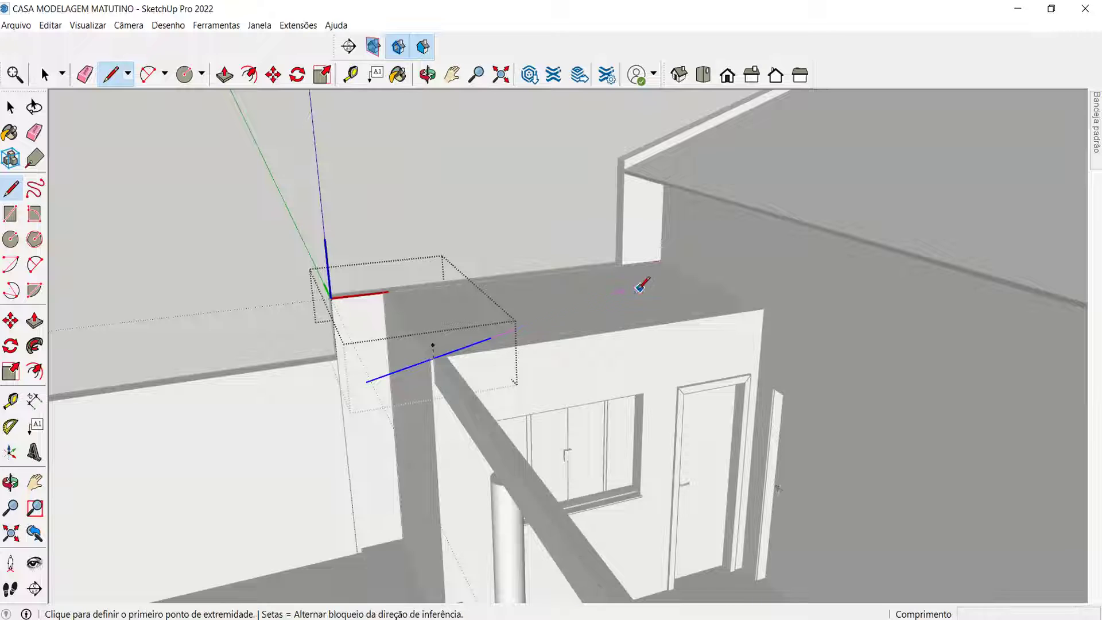
# Extend the sloped line along its own direction up to the main house's side wall.
pyautogui.click(480, 342)
pyautogui.moveTo(622, 290); pyautogui.dragTo(611, 212, button='middle')
pyautogui.click(648, 230)
pyautogui.press('space')
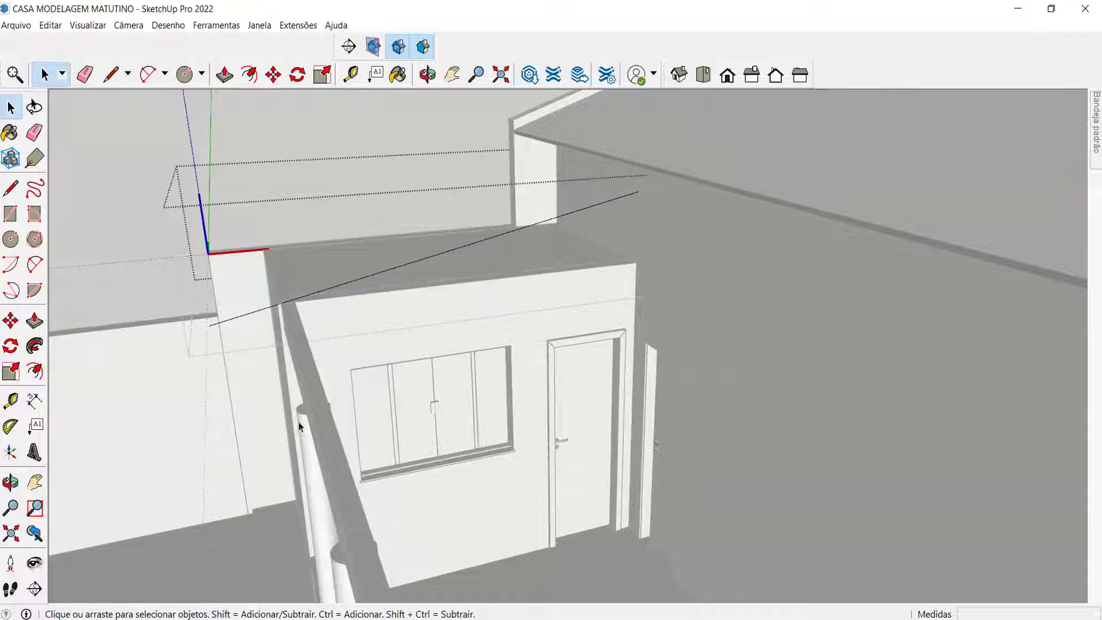
# Select the whole sloped line and copy it 5 cm straight up.
pyautogui.scroll(3, 274, 367)
pyautogui.scroll(-2, 390, 390)
pyautogui.moveTo(432, 263); pyautogui.dragTo(574, 246, button='middle')
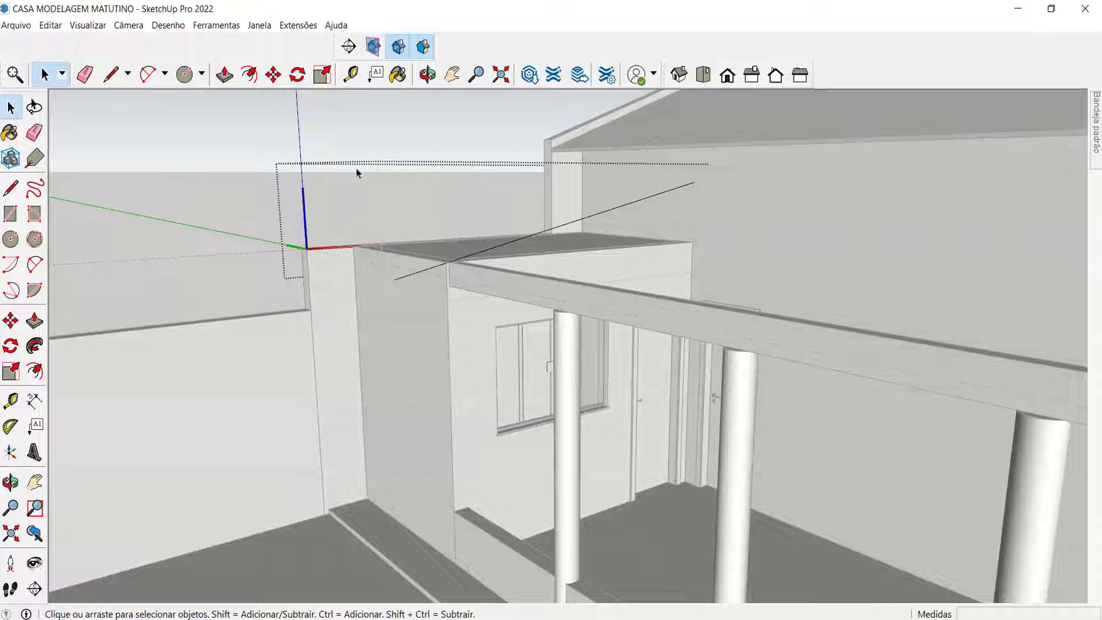
pyautogui.moveTo(470, 266); pyautogui.dragTo(402, 195, button='middle')
pyautogui.moveTo(326, 123); pyautogui.dragTo(688, 374)
pyautogui.scroll(5, 660, 165)
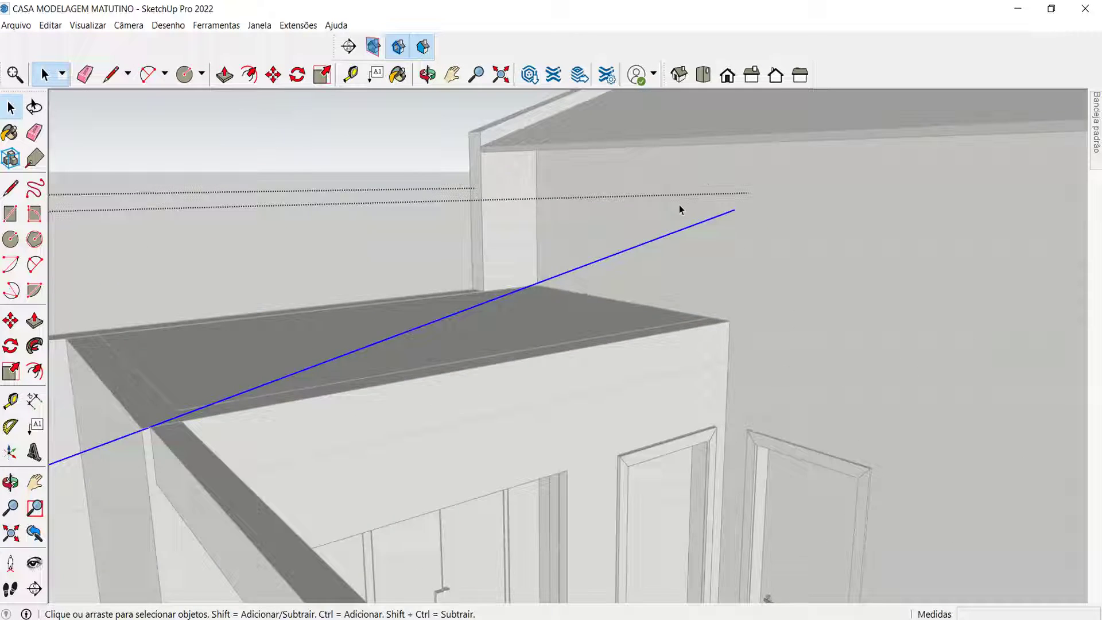
pyautogui.press('m')
pyautogui.click(716, 231)
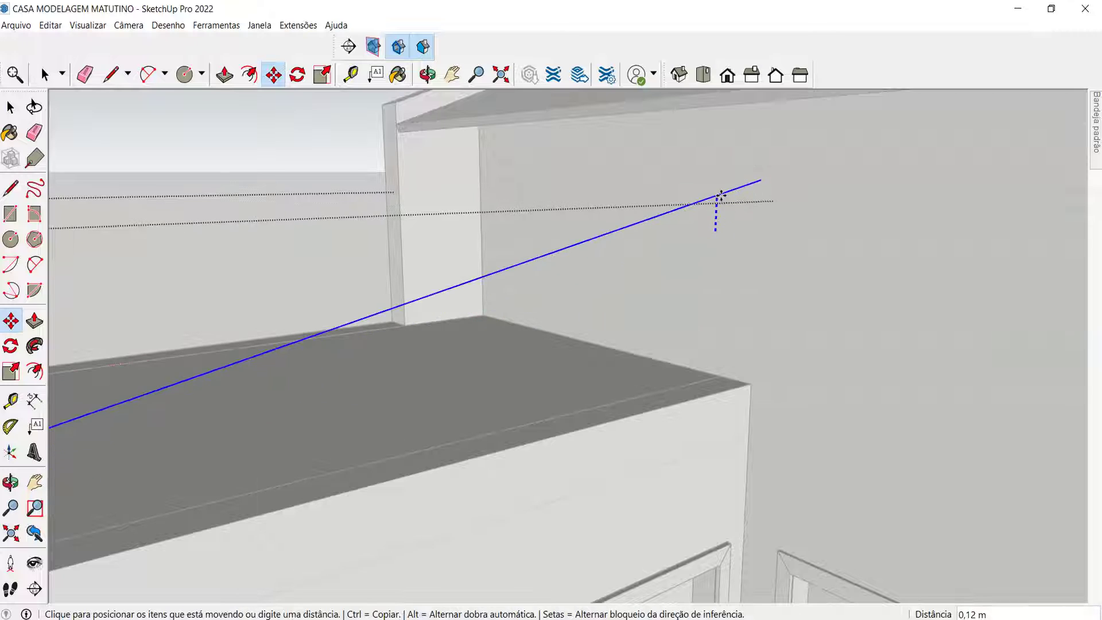
pyautogui.press('ctrl')
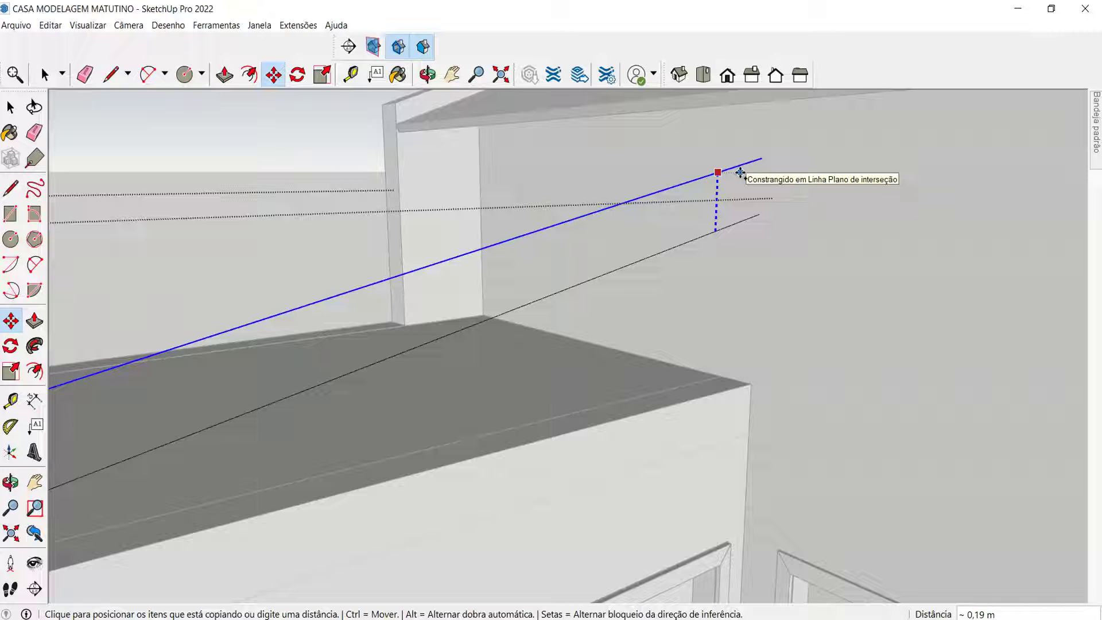
pyautogui.write('5')
pyautogui.press('Return')
# Join the upper ends of the two sloped lines at the main house wall with a short line.
pyautogui.scroll(2, 764, 202)
pyautogui.press('l')
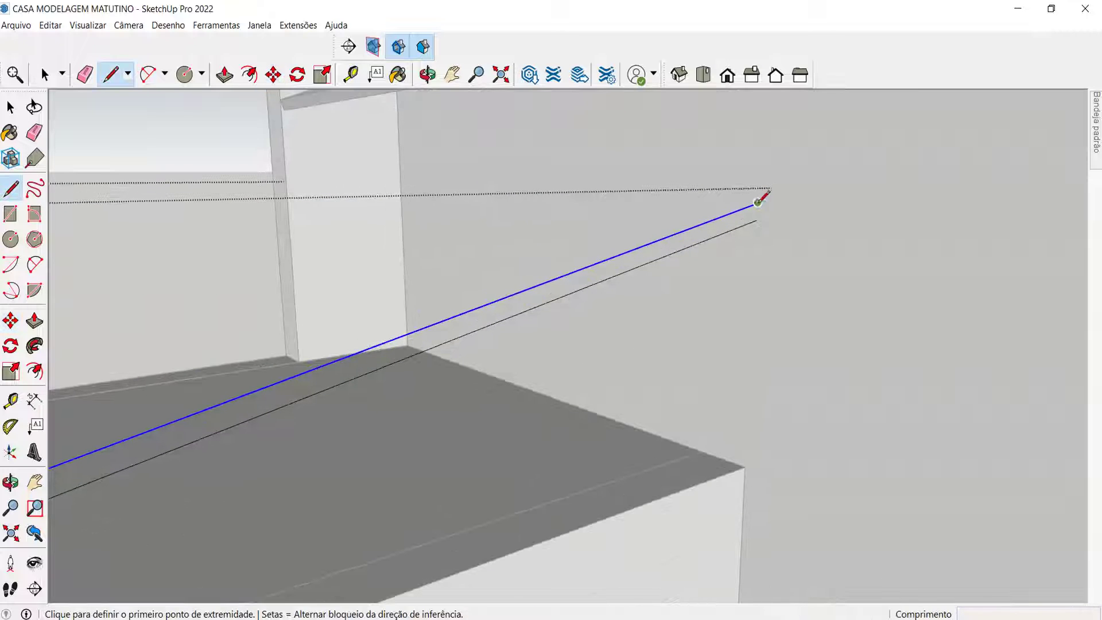
pyautogui.click(758, 203)
pyautogui.scroll(-3, 760, 207)
pyautogui.press('space')
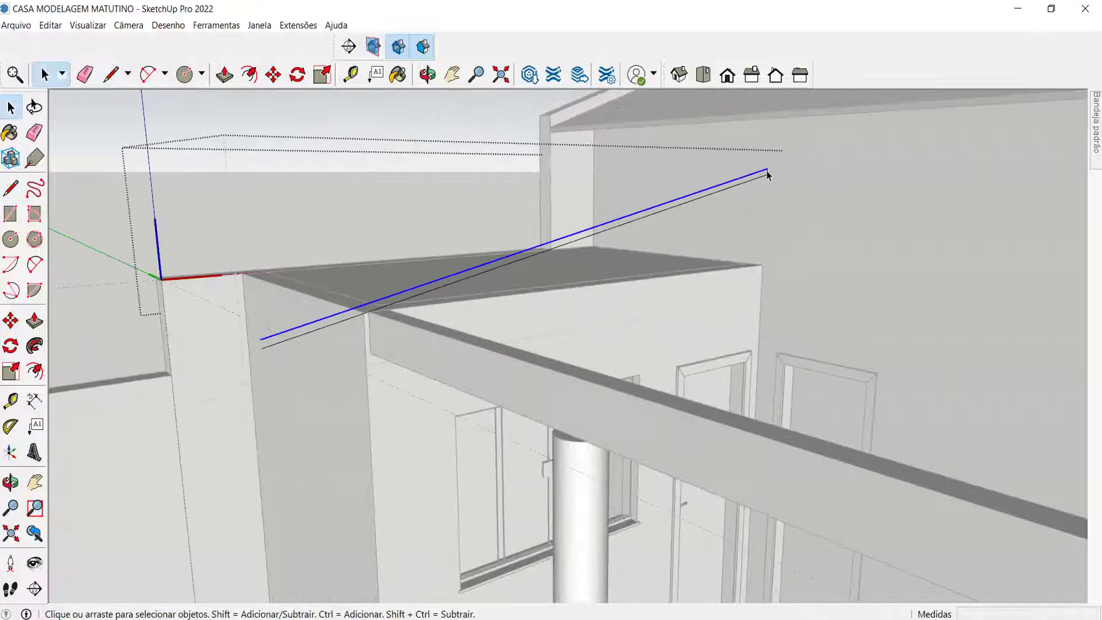
pyautogui.scroll(3, 235, 340)
# Close the lower end of the roof profile with a line perpendicular to the slope and erase the leftover stub of the lower line.
pyautogui.press('l')
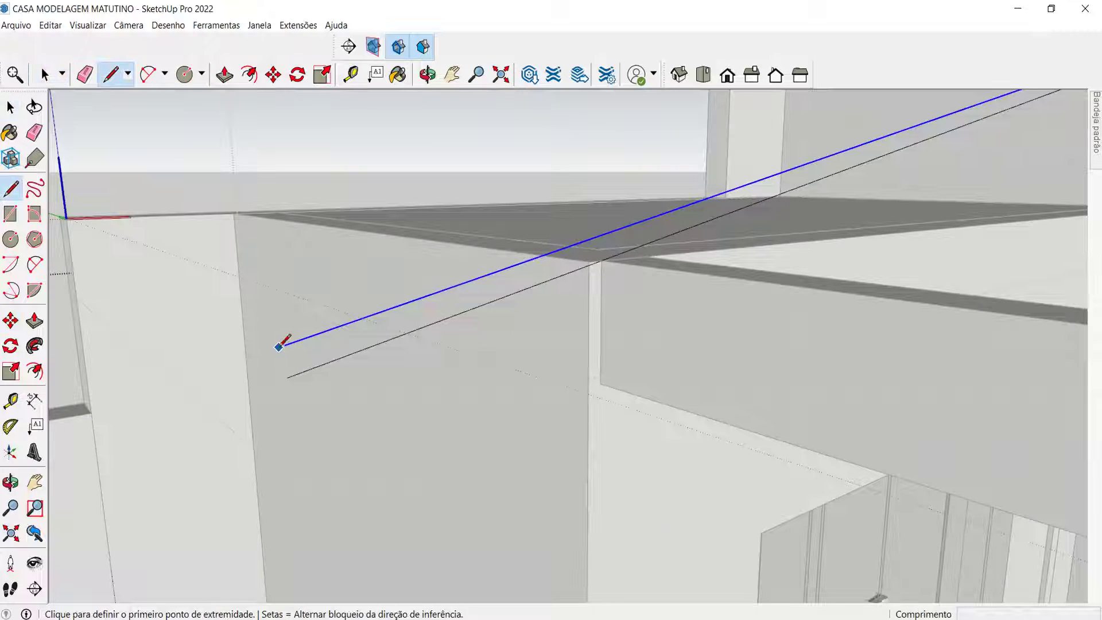
pyautogui.click(285, 344)
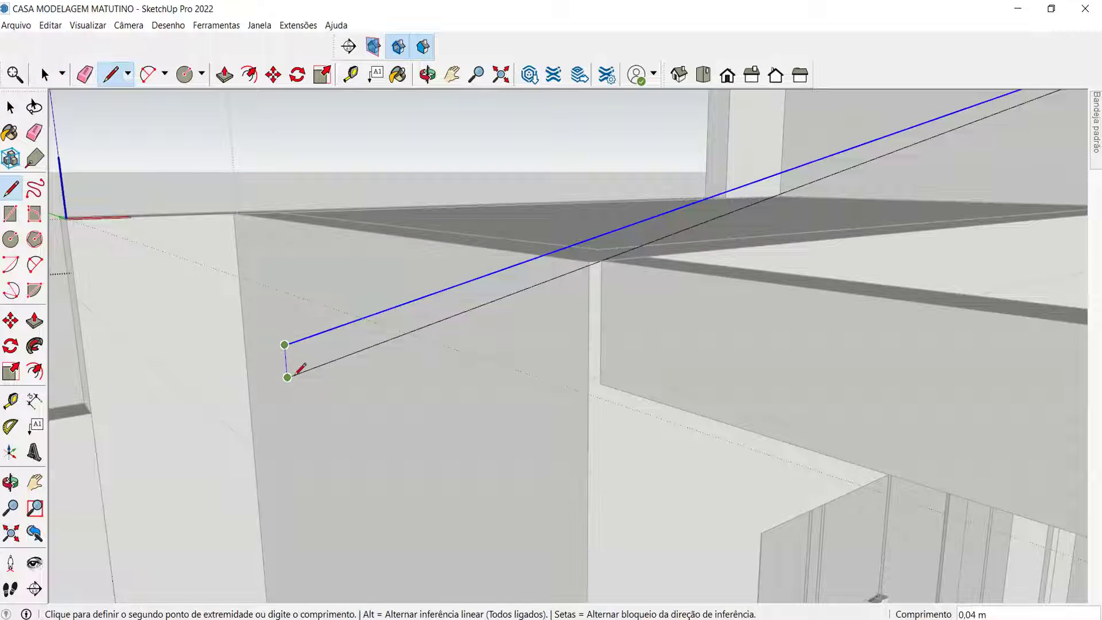
pyautogui.scroll(2, 296, 374)
pyautogui.scroll(1, 292, 375)
pyautogui.moveTo(299, 372); pyautogui.dragTo(218, 365, button='middle')
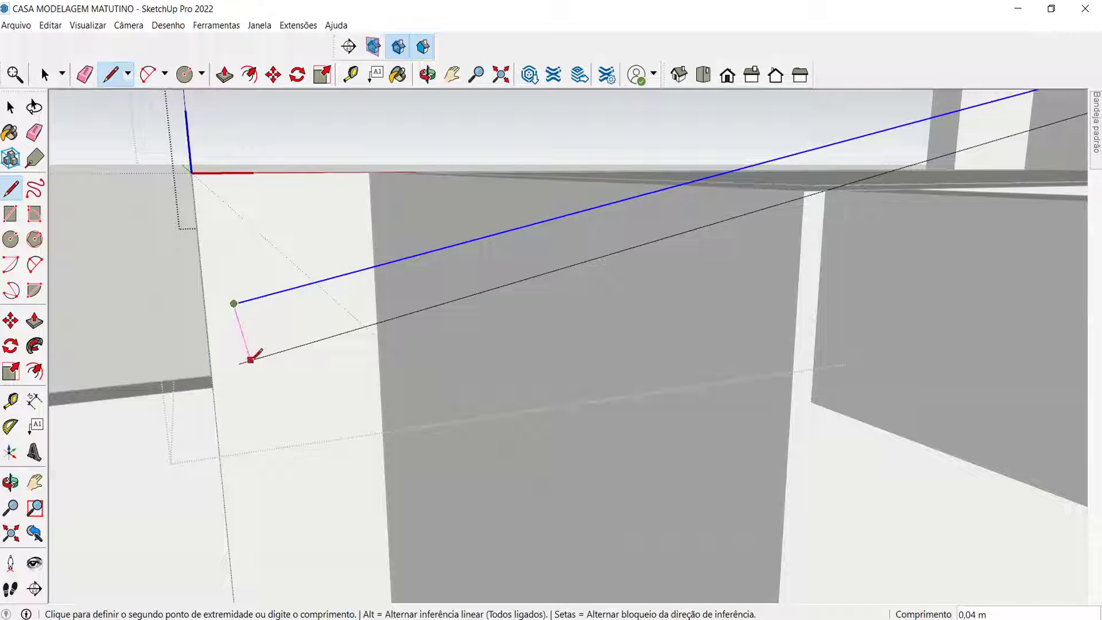
pyautogui.click(250, 359)
pyautogui.press('space')
pyautogui.press('e')
pyautogui.scroll(1, 234, 362)
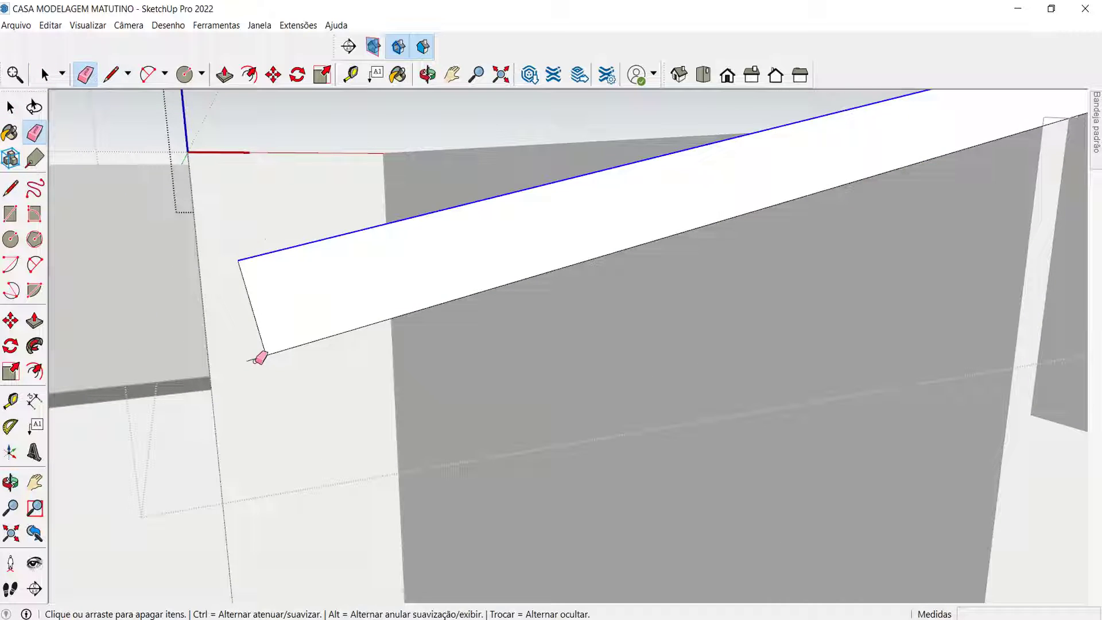
pyautogui.moveTo(247, 364)
pyautogui.mouseDown(button='middle')
pyautogui.moveTo(362, 406)
pyautogui.moveTo(332, 348)
pyautogui.mouseUp(button='middle')
pyautogui.scroll(-1, 345, 352)
pyautogui.moveTo(469, 364)
pyautogui.mouseDown(button='middle')
pyautogui.moveTo(443, 376)
pyautogui.moveTo(718, 423)
pyautogui.moveTo(903, 387)
pyautogui.mouseUp(button='middle')
pyautogui.scroll(1, 906, 400)
# Extrude the sloped roof profile 1.92 m across the lower block to the inner face of the rear wall.
pyautogui.press('p')
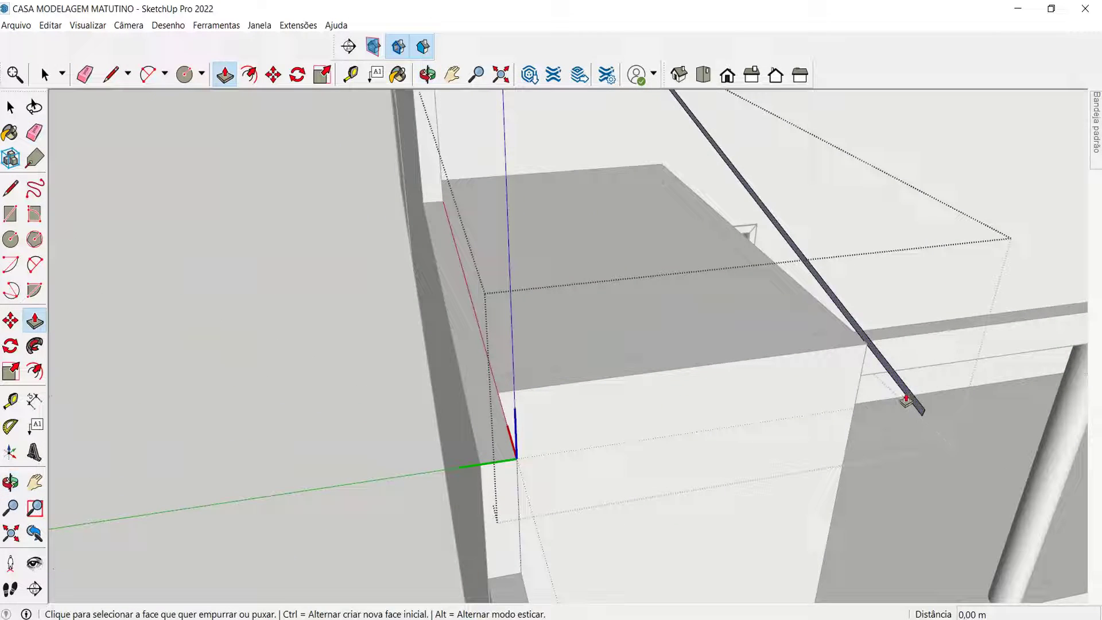
pyautogui.click(912, 400)
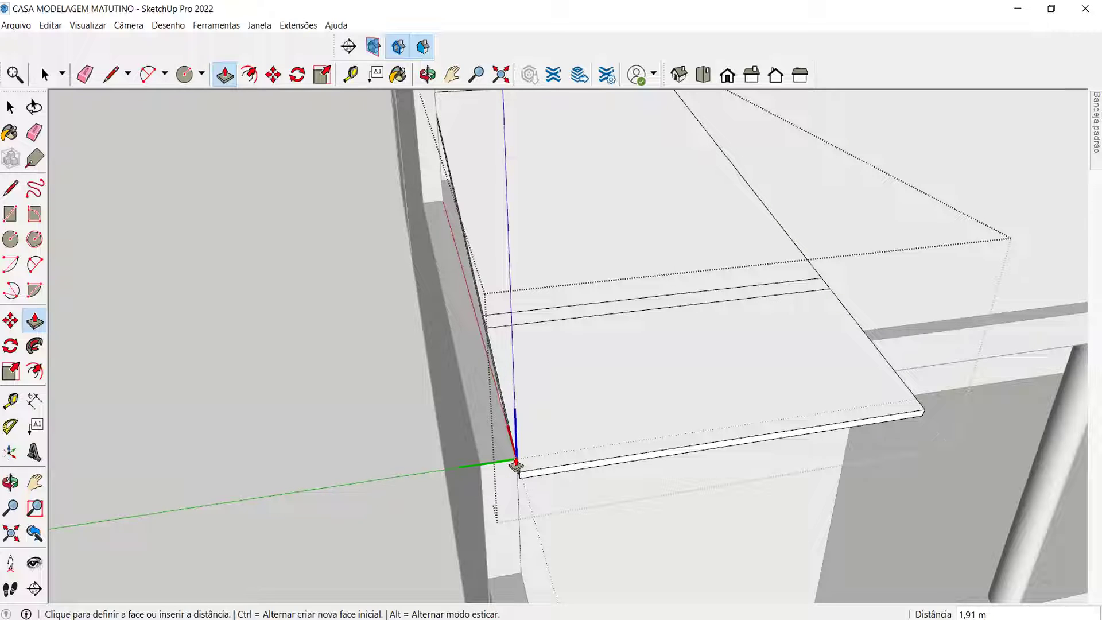
pyautogui.moveTo(513, 464); pyautogui.dragTo(394, 316, button='middle')
pyautogui.click(418, 408)
pyautogui.moveTo(418, 408); pyautogui.dragTo(393, 451, button='middle')
pyautogui.scroll(3, 384, 413)
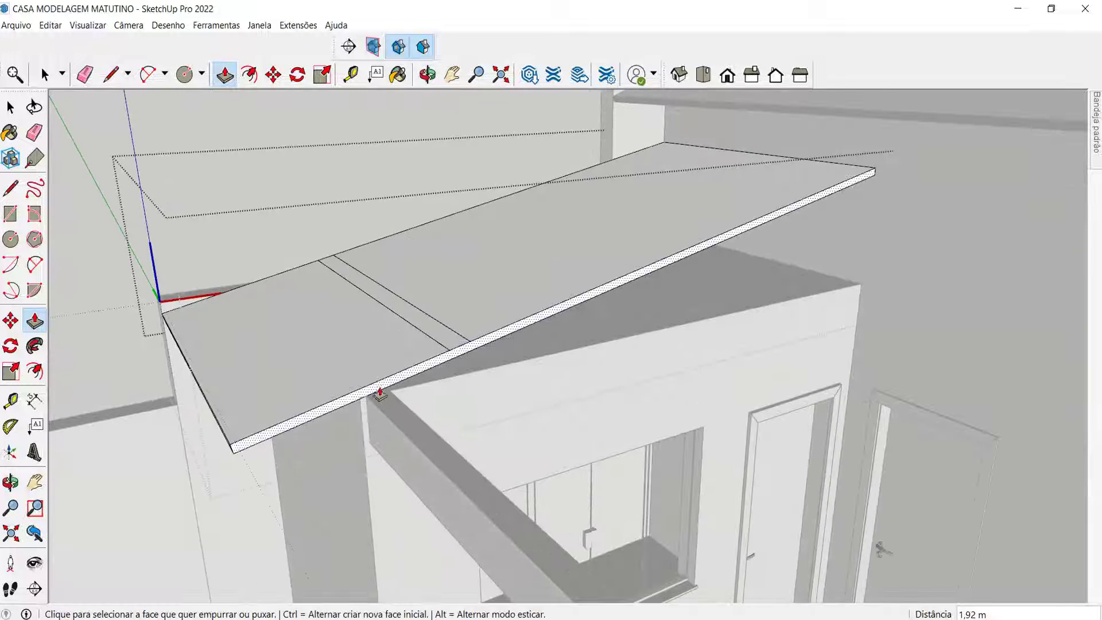
# Erase the two seam lines crossing the top of the roof slab.
pyautogui.press('e')
pyautogui.moveTo(400, 313)
pyautogui.mouseDown()
pyautogui.moveTo(433, 304)
pyautogui.moveTo(402, 350)
pyautogui.mouseUp()
pyautogui.scroll(-1, 401, 350)
# Push/Pull the slab's front face over the veranda toward the front of the house and erase the leftover edge.
pyautogui.press('p')
pyautogui.click(419, 370)
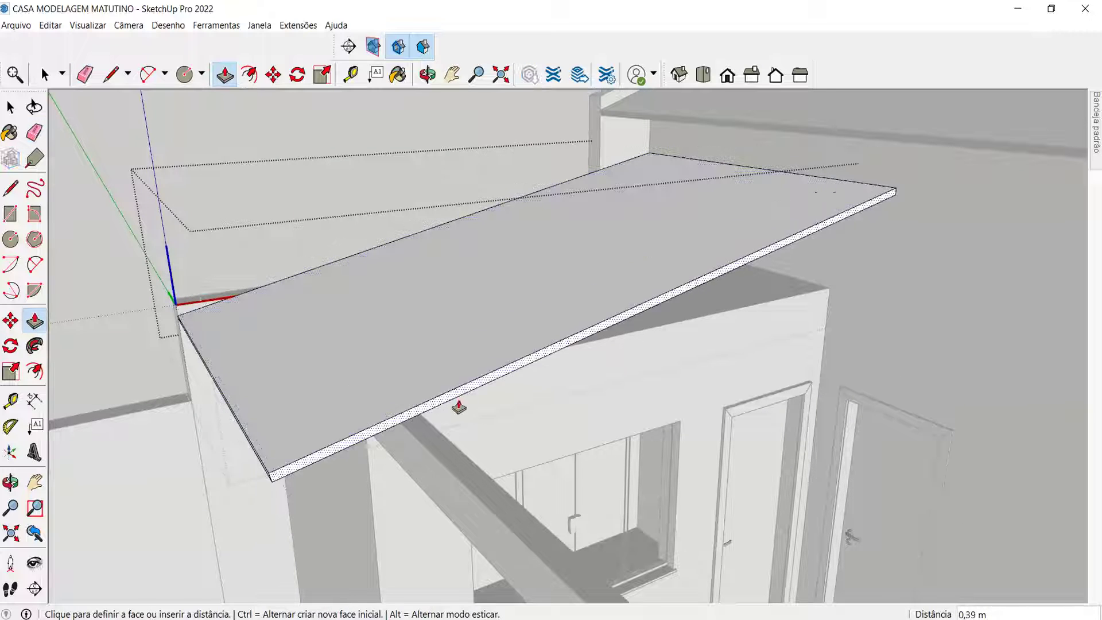
pyautogui.scroll(-3, 364, 317)
pyautogui.scroll(-5, 364, 316)
pyautogui.moveTo(540, 408); pyautogui.dragTo(421, 364, button='middle')
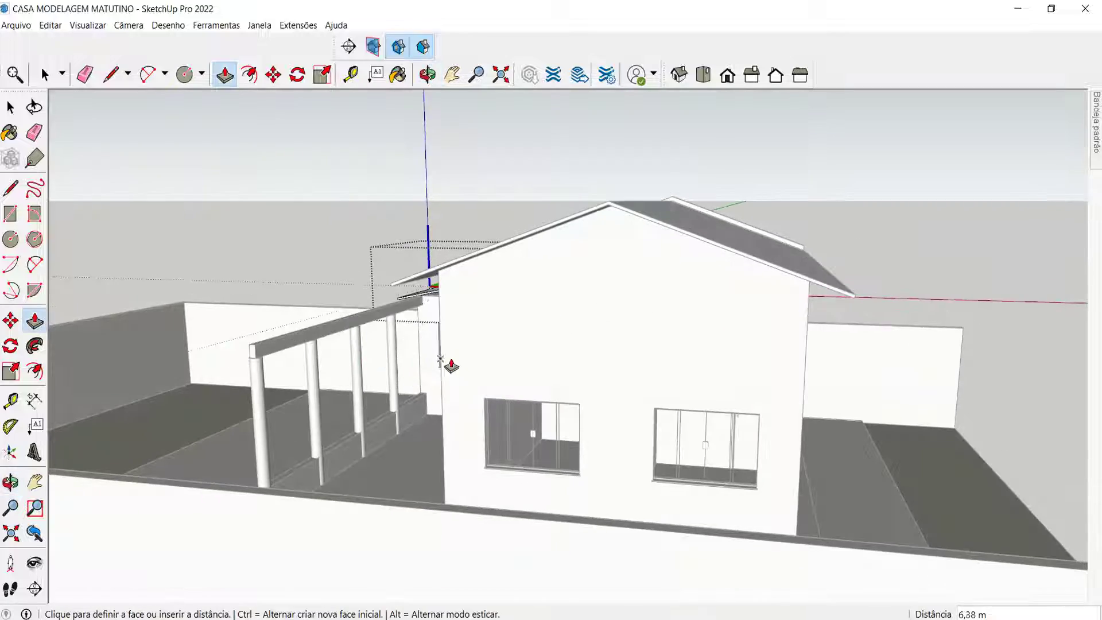
pyautogui.scroll(3, 428, 299)
pyautogui.scroll(2, 431, 281)
pyautogui.click(378, 276)
pyautogui.press('o')
pyautogui.moveTo(376, 278); pyautogui.dragTo(585, 342)
pyautogui.press('p')
pyautogui.moveTo(586, 342); pyautogui.dragTo(215, 310, button='middle')
pyautogui.press('e')
pyautogui.moveTo(275, 302); pyautogui.dragTo(287, 301)
# Examine how the new roof slab meets the rear wall along its top and at the outer corner.
pyautogui.moveTo(287, 302)
pyautogui.mouseDown(button='middle')
pyautogui.moveTo(442, 406)
pyautogui.moveTo(807, 451)
pyautogui.moveTo(704, 270)
pyautogui.moveTo(561, 288)
pyautogui.moveTo(713, 364)
pyautogui.moveTo(576, 448)
pyautogui.moveTo(633, 425)
pyautogui.moveTo(497, 315)
pyautogui.moveTo(639, 401)
pyautogui.mouseUp(button='middle')
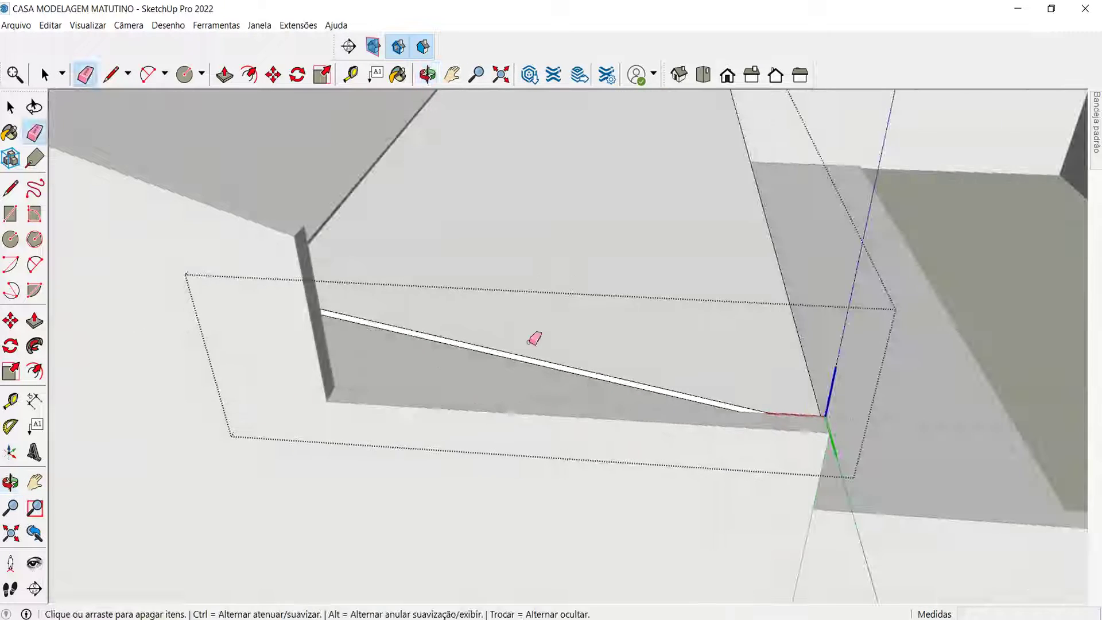
pyautogui.scroll(3, 287, 241)
pyautogui.scroll(-3, 520, 287)
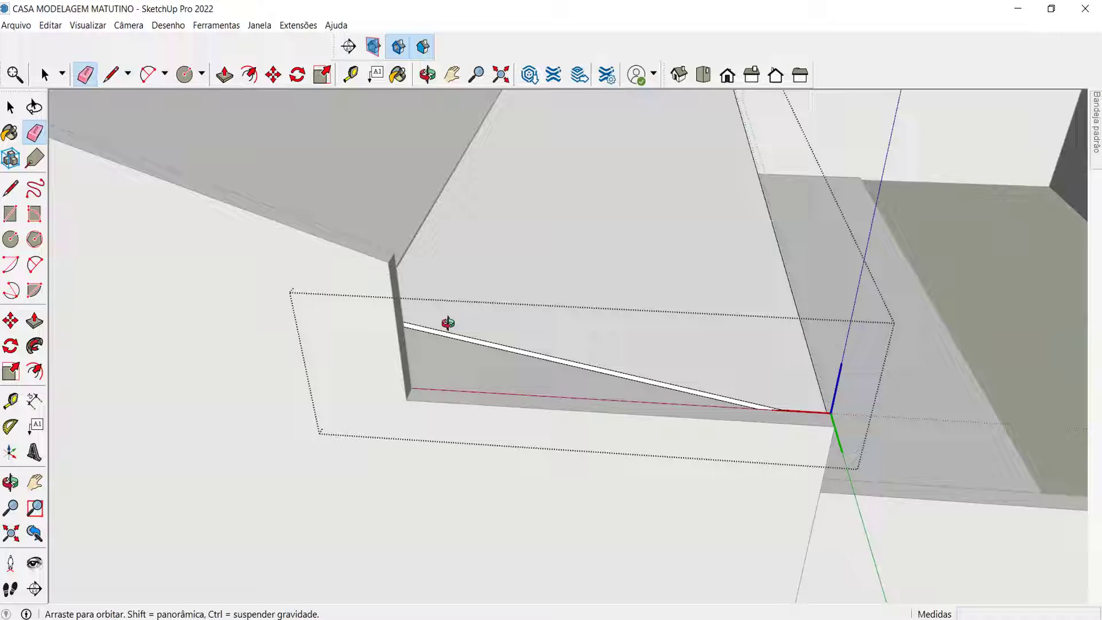
pyautogui.moveTo(448, 322); pyautogui.dragTo(128, 260, button='middle')
pyautogui.scroll(5, 394, 374)
pyautogui.scroll(2, 570, 352)
pyautogui.moveTo(570, 350); pyautogui.dragTo(241, 338, button='middle')
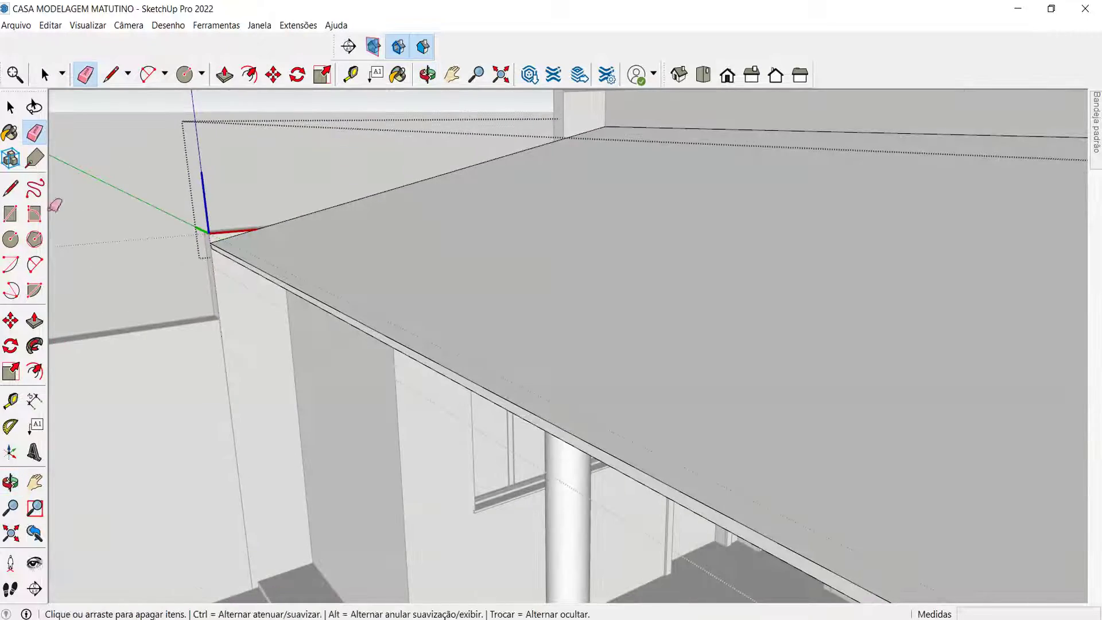
pyautogui.scroll(3, 229, 226)
pyautogui.moveTo(204, 224)
pyautogui.mouseDown(button='middle')
pyautogui.moveTo(212, 241)
pyautogui.moveTo(329, 286)
pyautogui.mouseUp(button='middle')
pyautogui.scroll(-3, 328, 285)
pyautogui.scroll(4, 198, 179)
pyautogui.scroll(2, 227, 223)
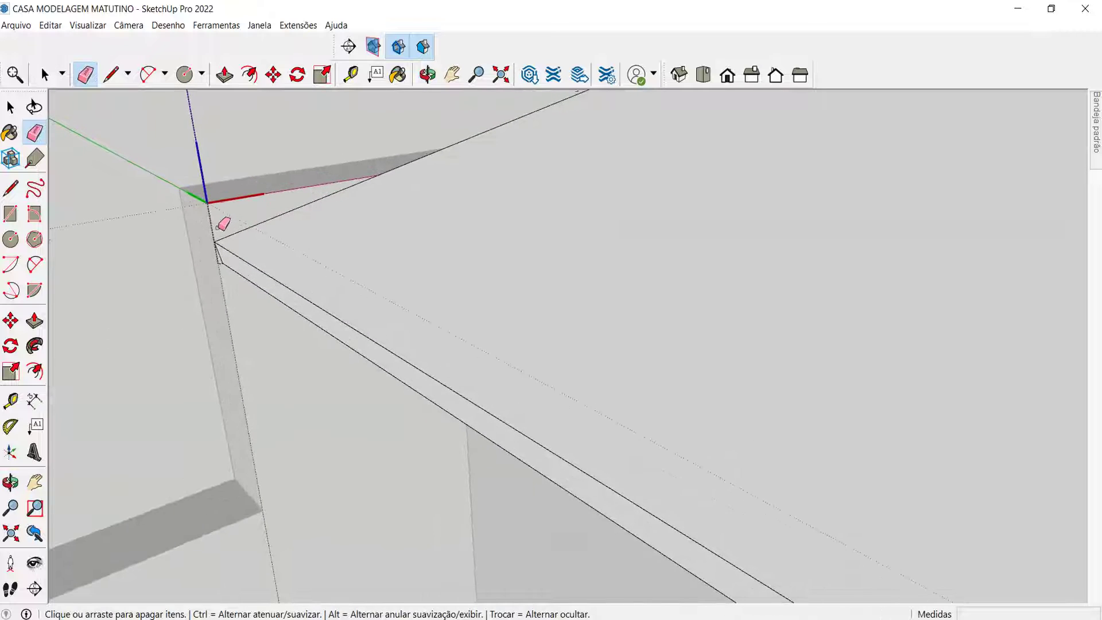
# Open the rear wall for editing and draw a line along the slab's edge from the wall's outer corner edge to its top edge.
pyautogui.press('space')
pyautogui.click(266, 370)
pyautogui.click(266, 369)
pyautogui.press('l')
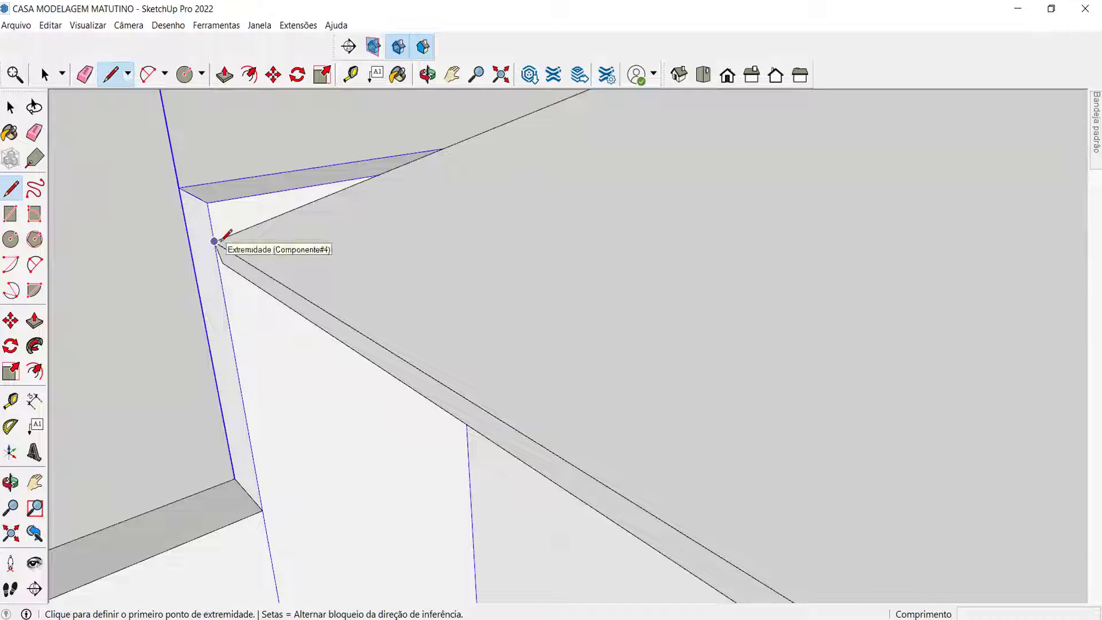
pyautogui.press('space')
pyautogui.doubleClick(245, 313)
pyautogui.press('l')
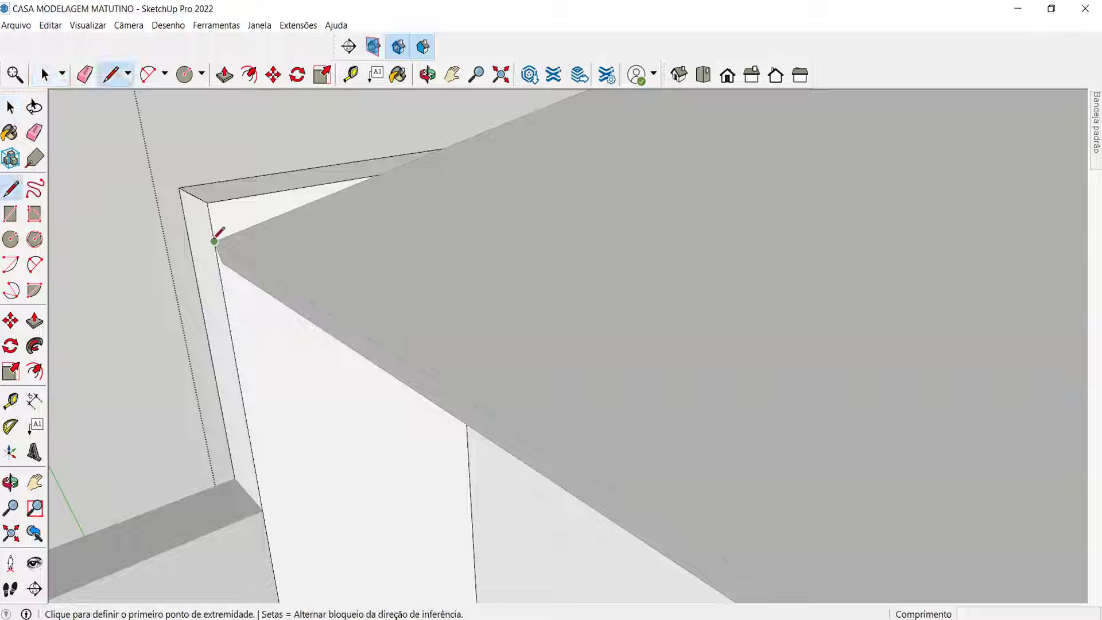
pyautogui.click(215, 240)
pyautogui.click(377, 175)
# Cut away the triangular wall corner above the slab by pushing it 0.15 m through the wall thickness.
pyautogui.press('p')
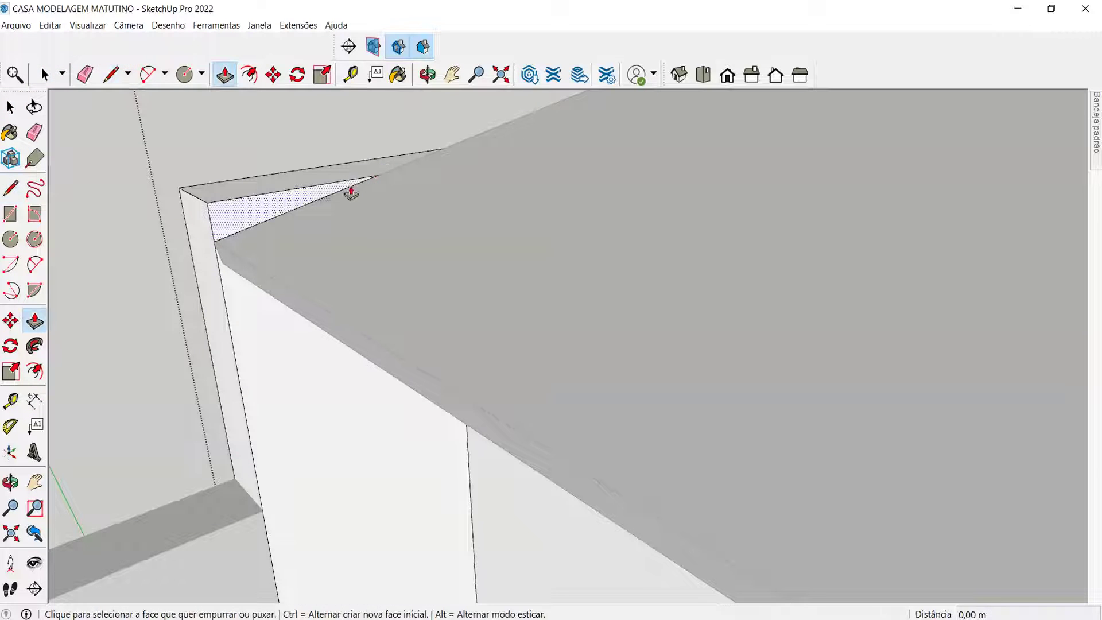
pyautogui.click(276, 205)
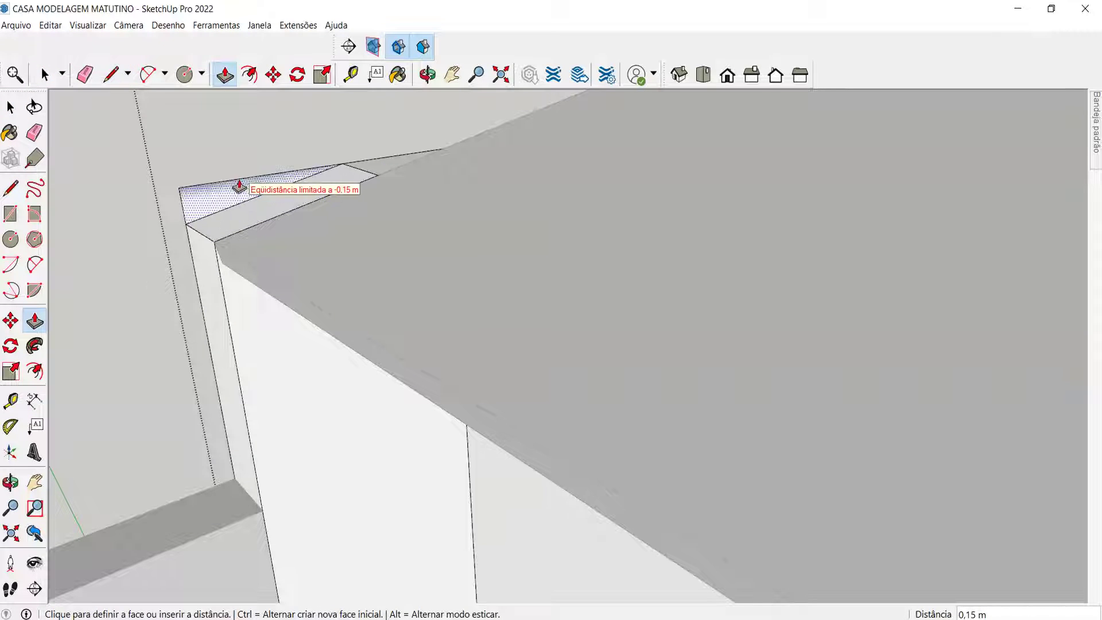
pyautogui.click(241, 188)
# Draw a line along the slab's top from the cut wall corner to the vertical edge of the rear wall's step.
pyautogui.moveTo(241, 190); pyautogui.dragTo(997, 310, button='middle')
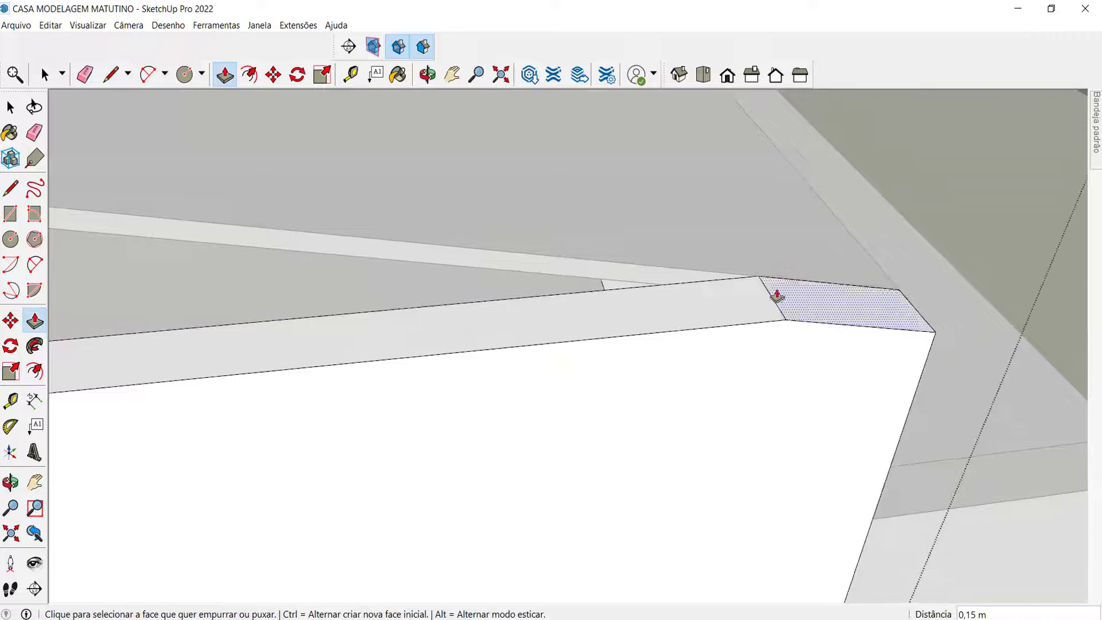
pyautogui.press('l')
pyautogui.moveTo(759, 276); pyautogui.dragTo(688, 312, button='middle')
pyautogui.click(699, 314)
pyautogui.scroll(-5, 761, 374)
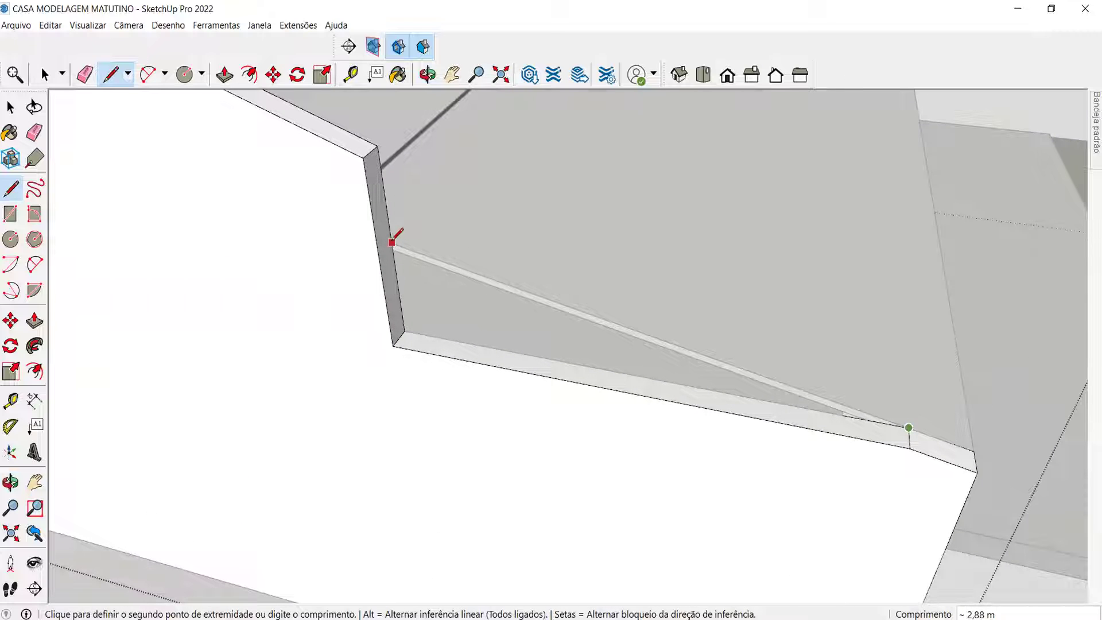
pyautogui.click(392, 240)
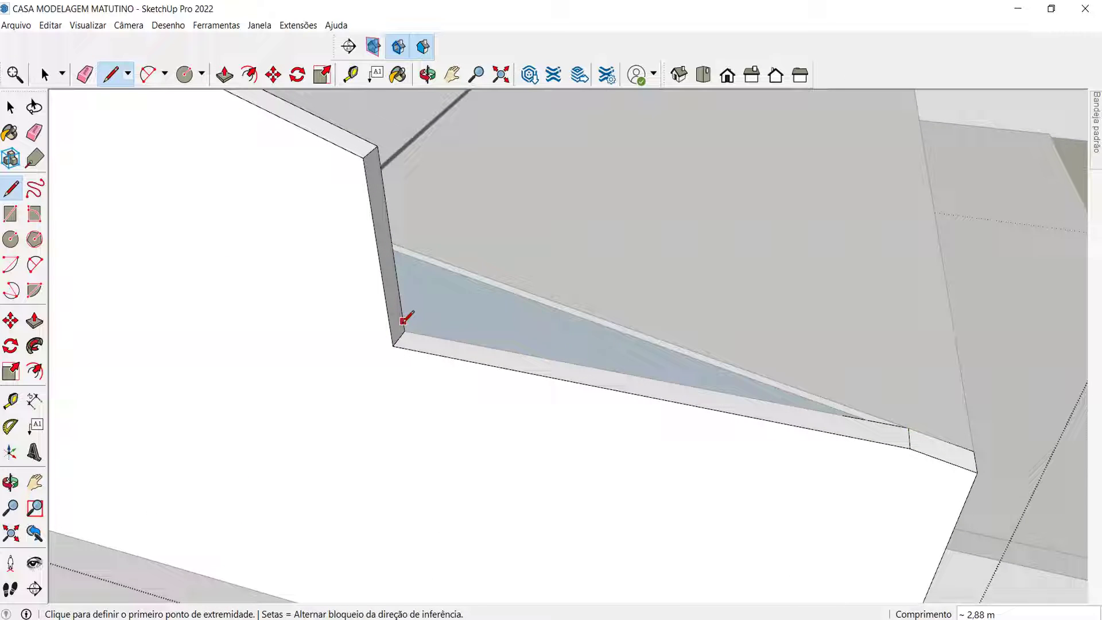
# Push/Pull the new triangular face 0.15 m to match the wall thickness and erase the leftover edges on the wall's outer face.
pyautogui.press('p')
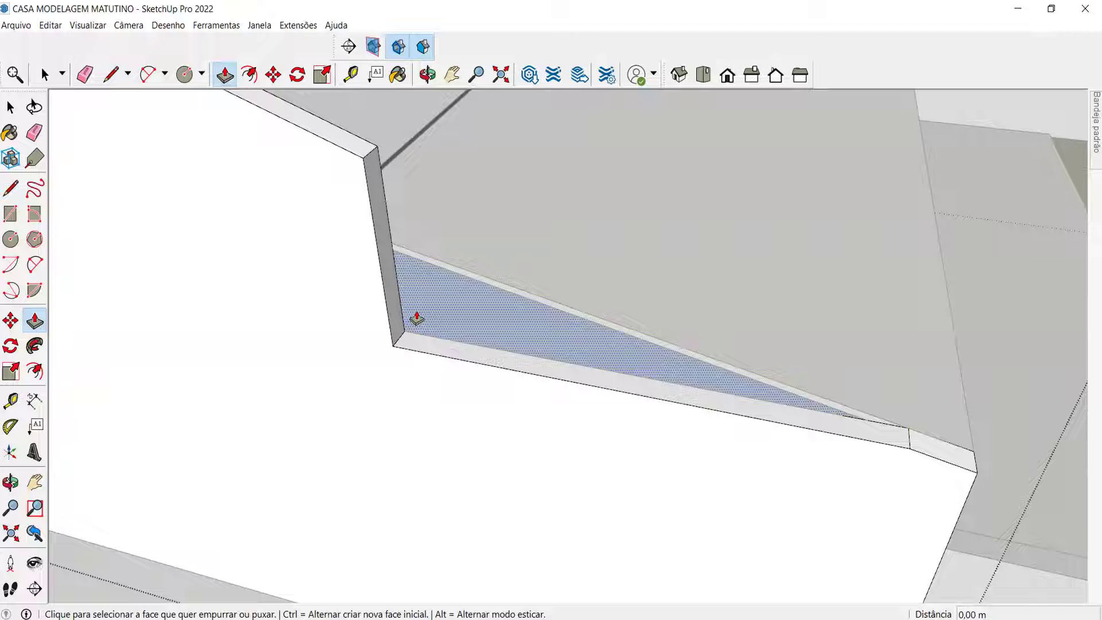
pyautogui.click(417, 319)
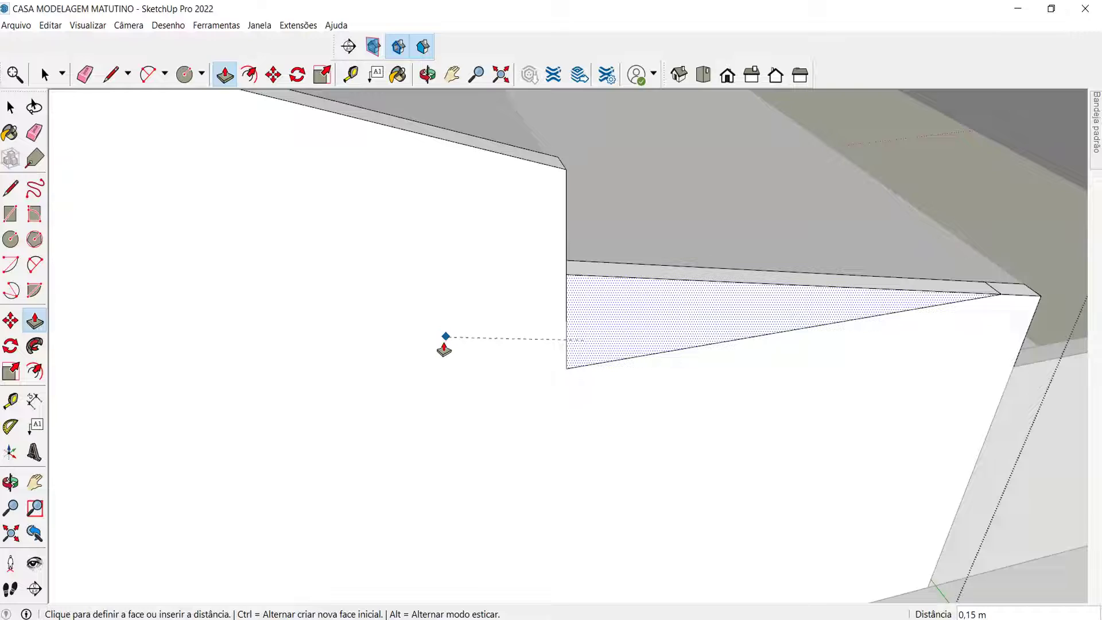
pyautogui.click(444, 347)
pyautogui.moveTo(443, 347); pyautogui.dragTo(532, 260, button='middle')
pyautogui.press('e')
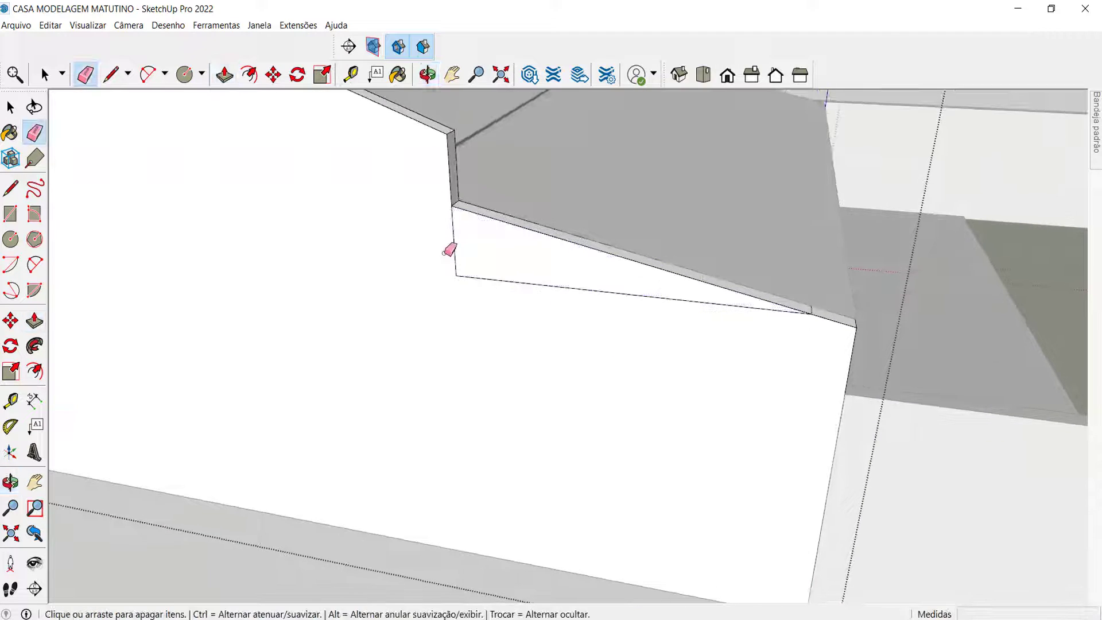
pyautogui.click(474, 277)
pyautogui.scroll(2, 832, 304)
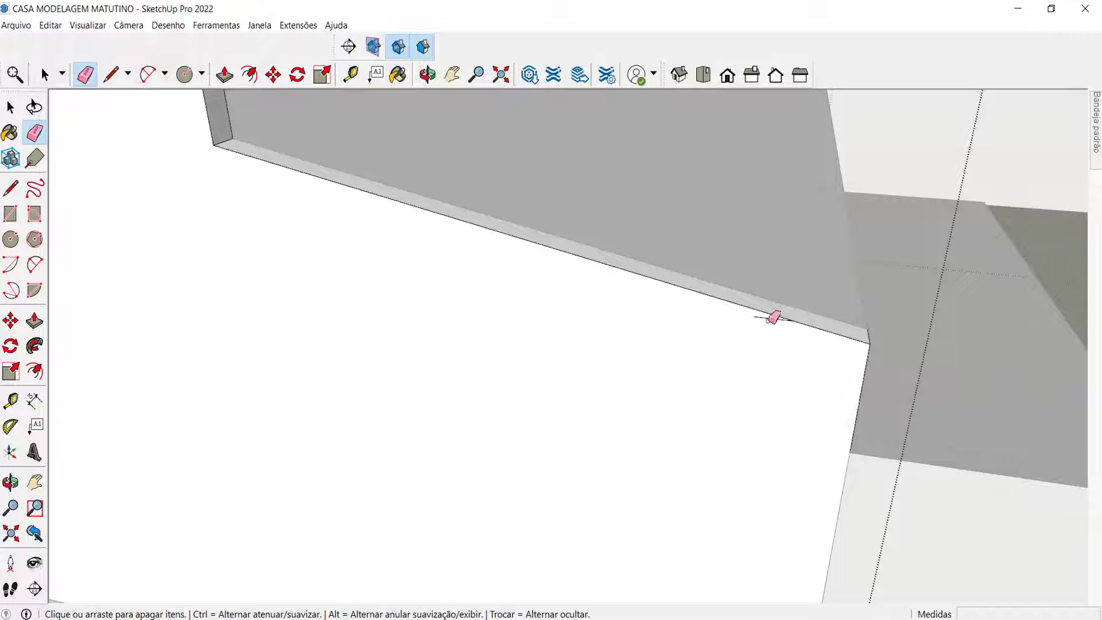
# Move the rear wall's sloping top face up 0.08 m on the blue axis and erase the stray line on its inner face.
pyautogui.moveTo(769, 313); pyautogui.dragTo(376, 183, button='middle')
pyautogui.scroll(3, 372, 178)
pyautogui.scroll(3, 199, 382)
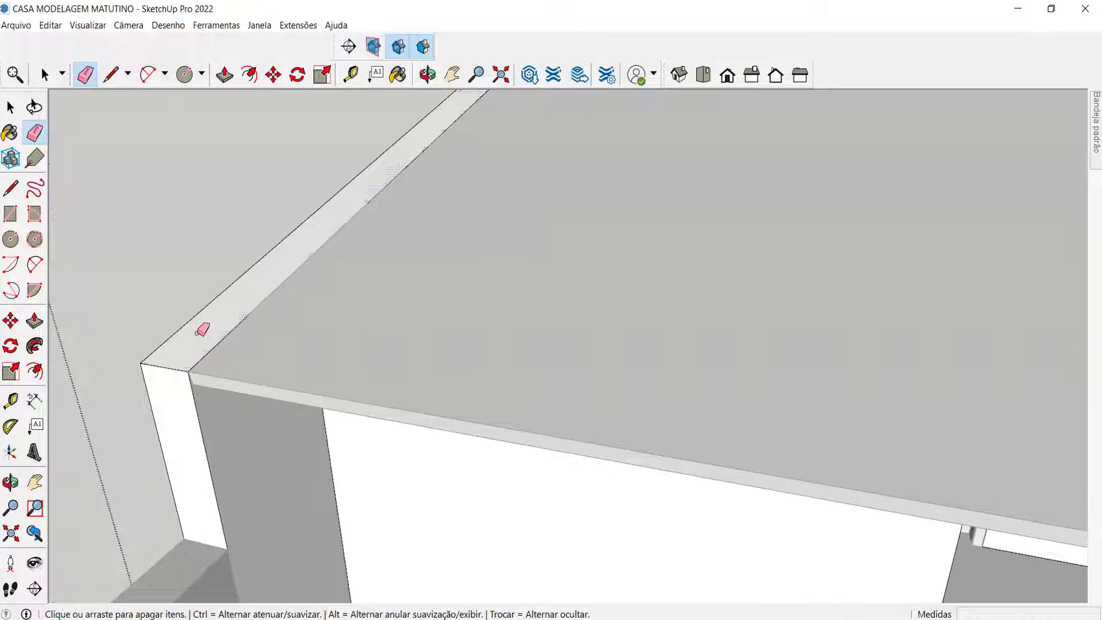
pyautogui.press('m')
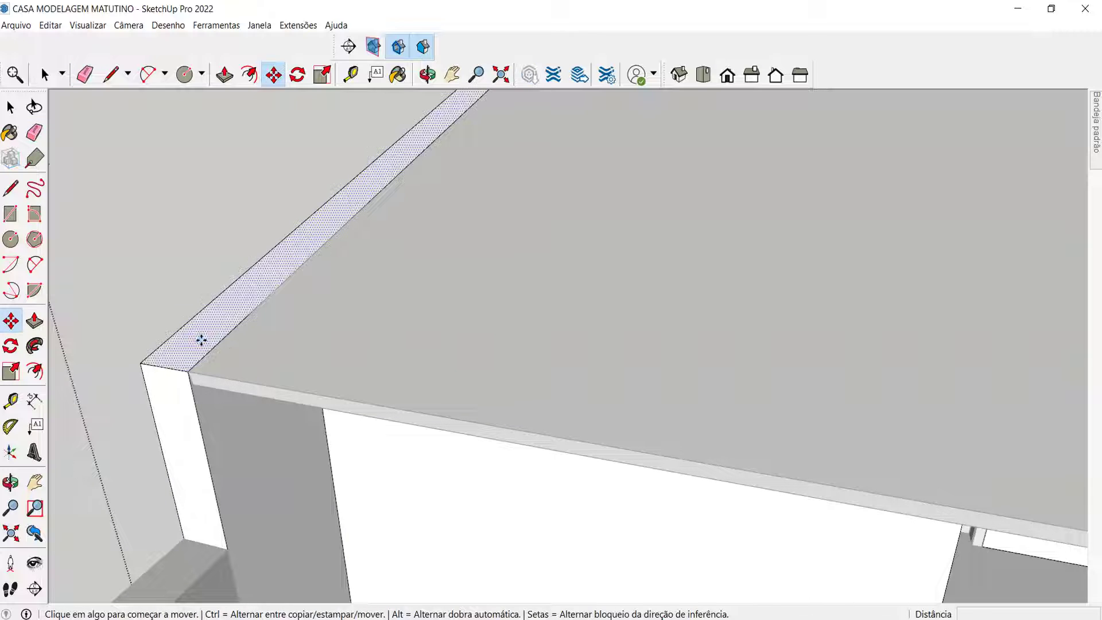
pyautogui.click(201, 340)
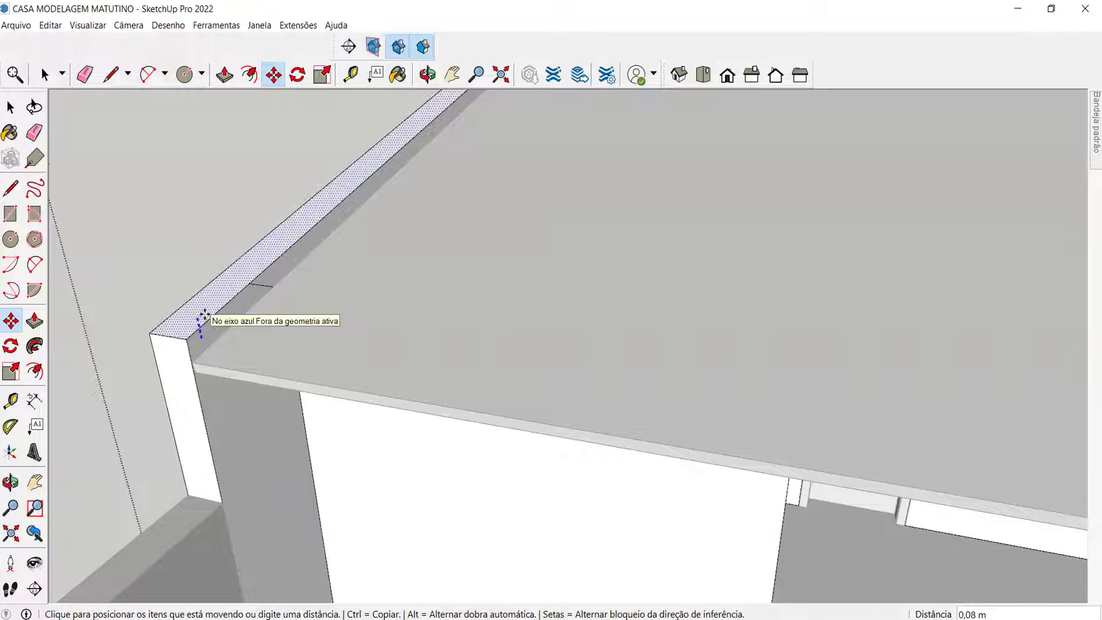
pyautogui.click(205, 316)
pyautogui.moveTo(204, 315)
pyautogui.mouseDown(button='middle')
pyautogui.moveTo(212, 288)
pyautogui.moveTo(99, 201)
pyautogui.moveTo(153, 265)
pyautogui.moveTo(270, 245)
pyautogui.mouseUp(button='middle')
pyautogui.press('e')
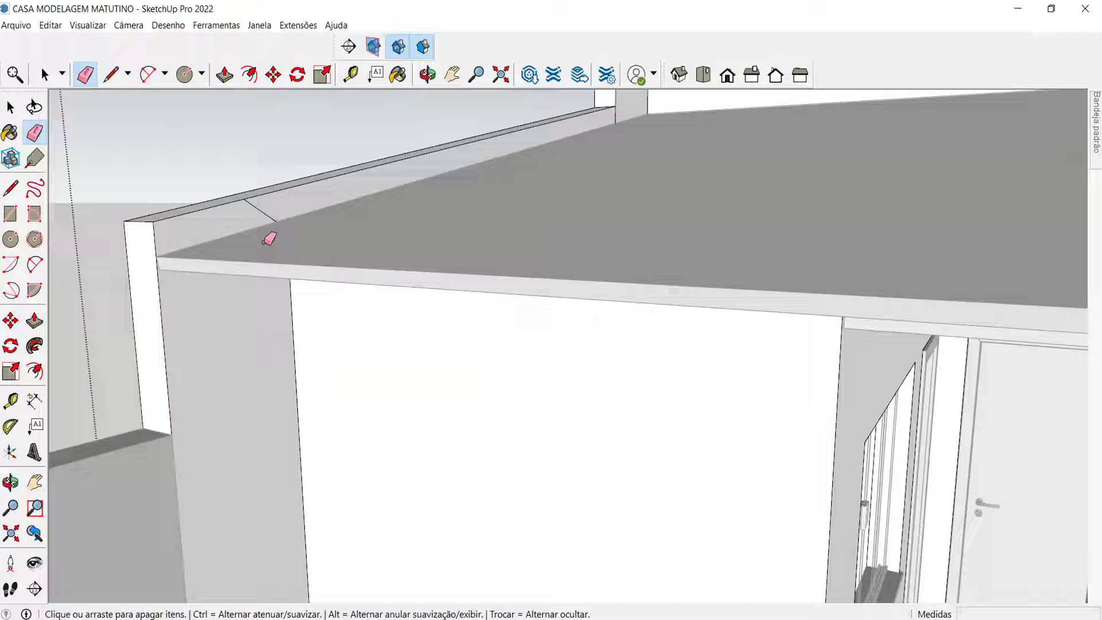
pyautogui.scroll(-3, 369, 261)
pyautogui.scroll(5, 556, 137)
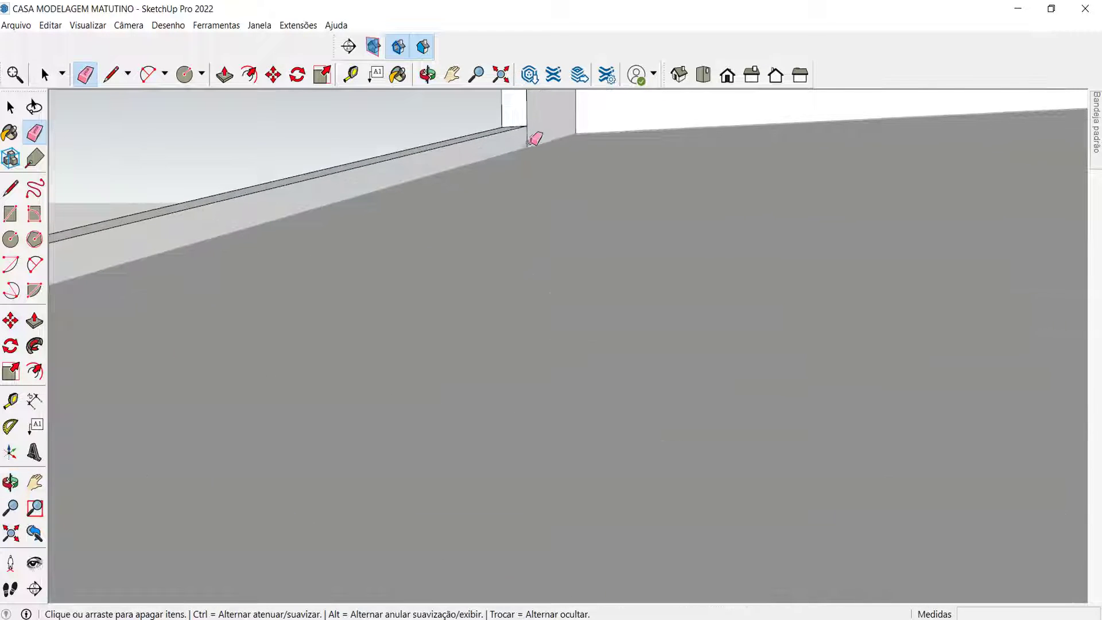
# Examine the slopes and overhangs of both roofs around the house and close the rear wall for editing.
pyautogui.moveTo(442, 246)
pyautogui.mouseDown(button='middle')
pyautogui.moveTo(426, 333)
pyautogui.moveTo(694, 377)
pyautogui.moveTo(419, 360)
pyautogui.moveTo(453, 285)
pyautogui.moveTo(536, 290)
pyautogui.mouseUp(button='middle')
pyautogui.scroll(-5, 453, 285)
pyautogui.scroll(5, 536, 290)
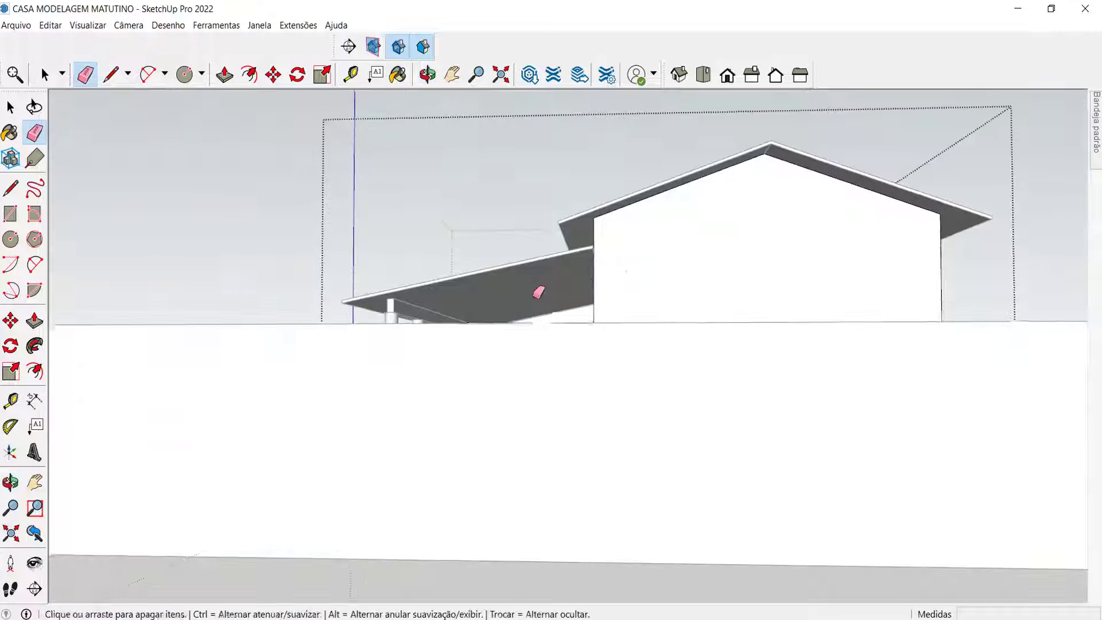
pyautogui.scroll(3, 469, 291)
pyautogui.scroll(-3, 433, 310)
pyautogui.moveTo(433, 310)
pyautogui.mouseDown(button='middle')
pyautogui.moveTo(482, 364)
pyautogui.moveTo(418, 327)
pyautogui.moveTo(611, 354)
pyautogui.moveTo(411, 389)
pyautogui.moveTo(487, 366)
pyautogui.mouseUp(button='middle')
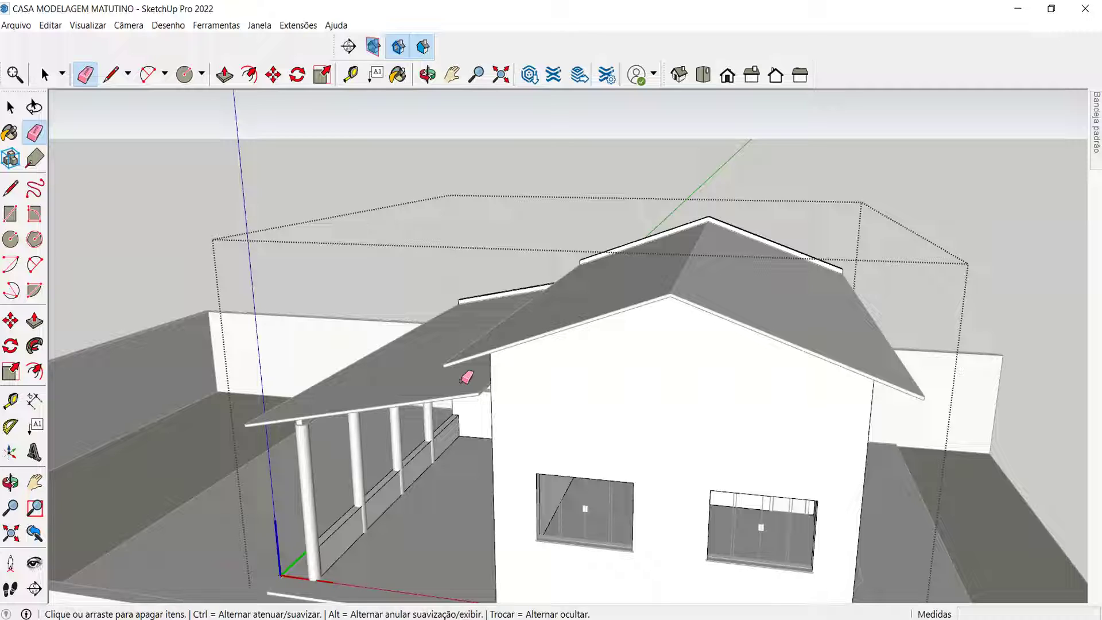
pyautogui.moveTo(466, 377); pyautogui.dragTo(629, 352, button='middle')
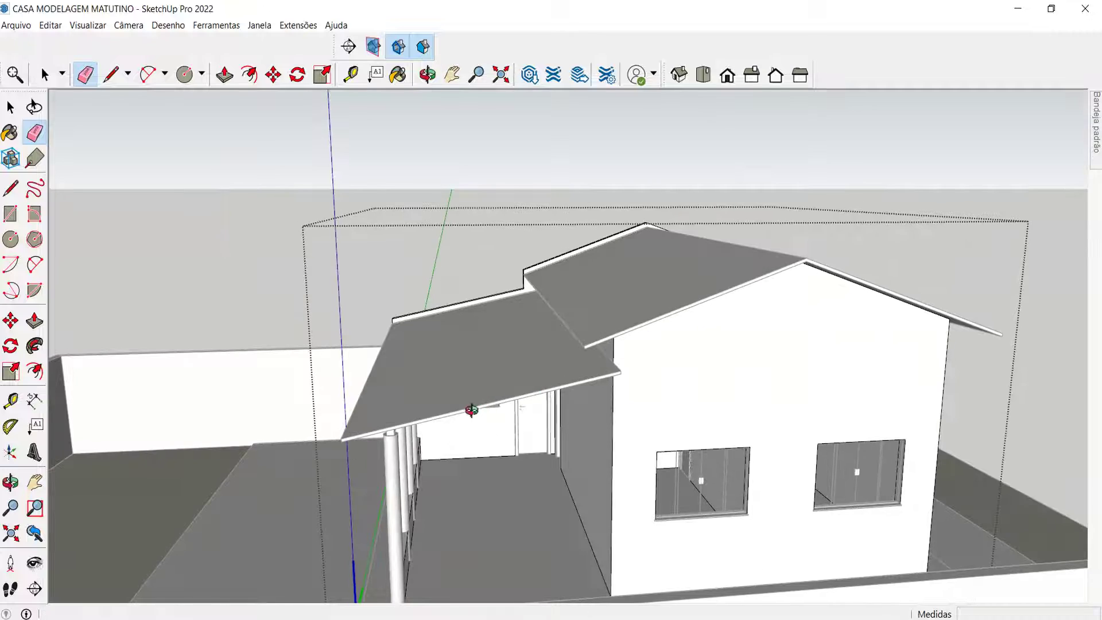
pyautogui.moveTo(477, 409); pyautogui.dragTo(555, 370, button='middle')
pyautogui.press('e')
pyautogui.moveTo(627, 339)
pyautogui.mouseDown(button='middle')
pyautogui.moveTo(583, 300)
pyautogui.moveTo(485, 310)
pyautogui.moveTo(473, 359)
pyautogui.moveTo(505, 363)
pyautogui.mouseUp(button='middle')
pyautogui.scroll(4, 488, 310)
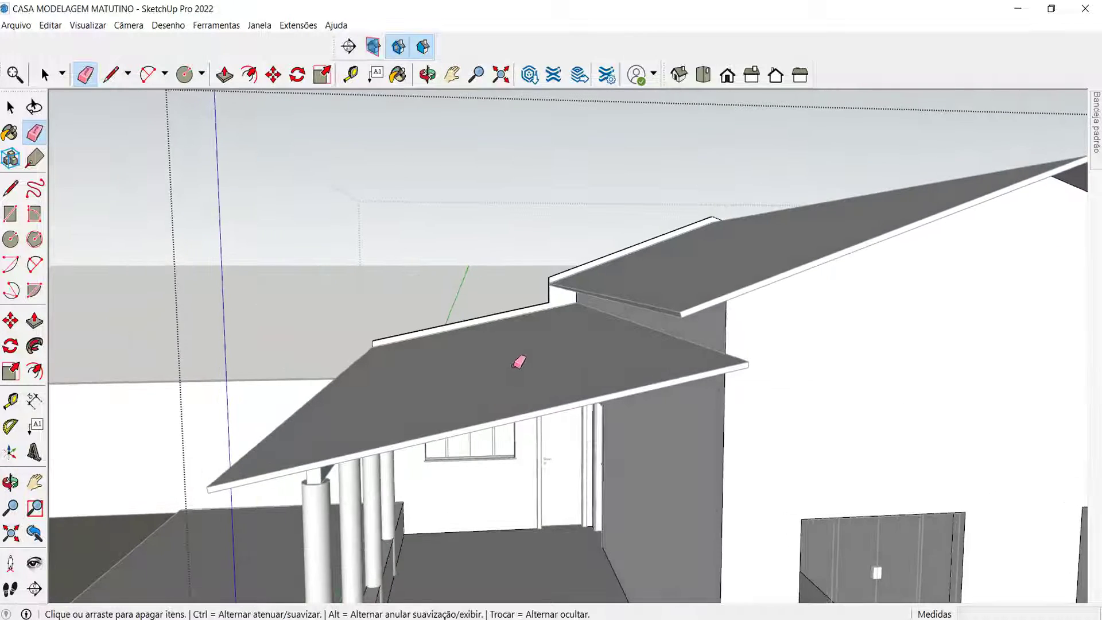
pyautogui.scroll(-5, 505, 344)
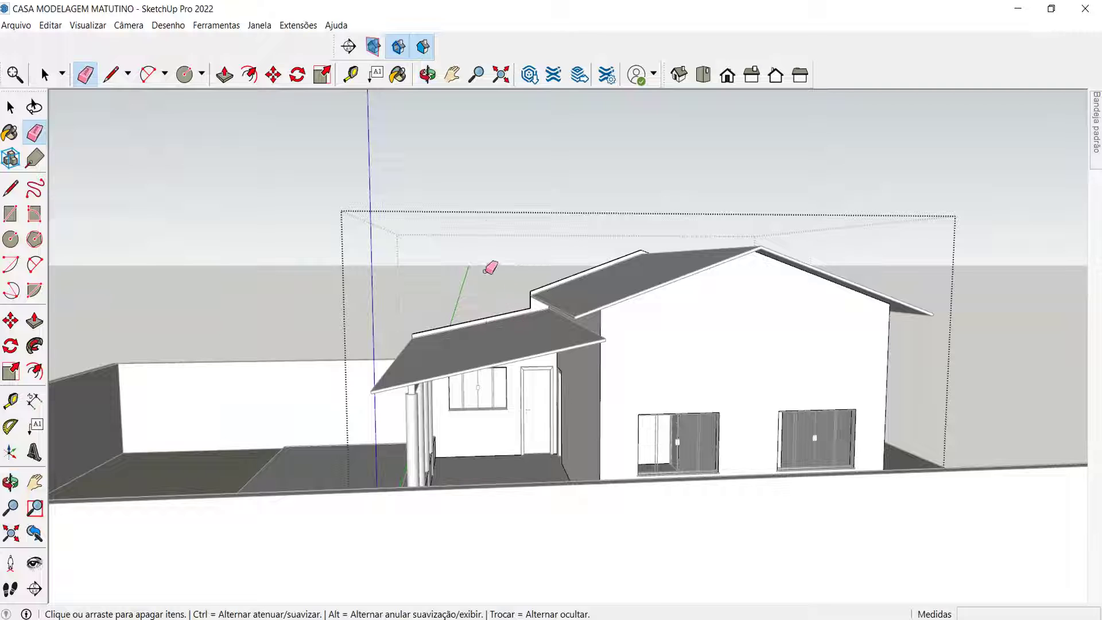
pyautogui.press('space')
pyautogui.click(464, 186)
# Select the gable roof and the lower roof in turn and inspect how each one meets the raised rear wall.
pyautogui.moveTo(464, 190); pyautogui.dragTo(561, 310, button='middle')
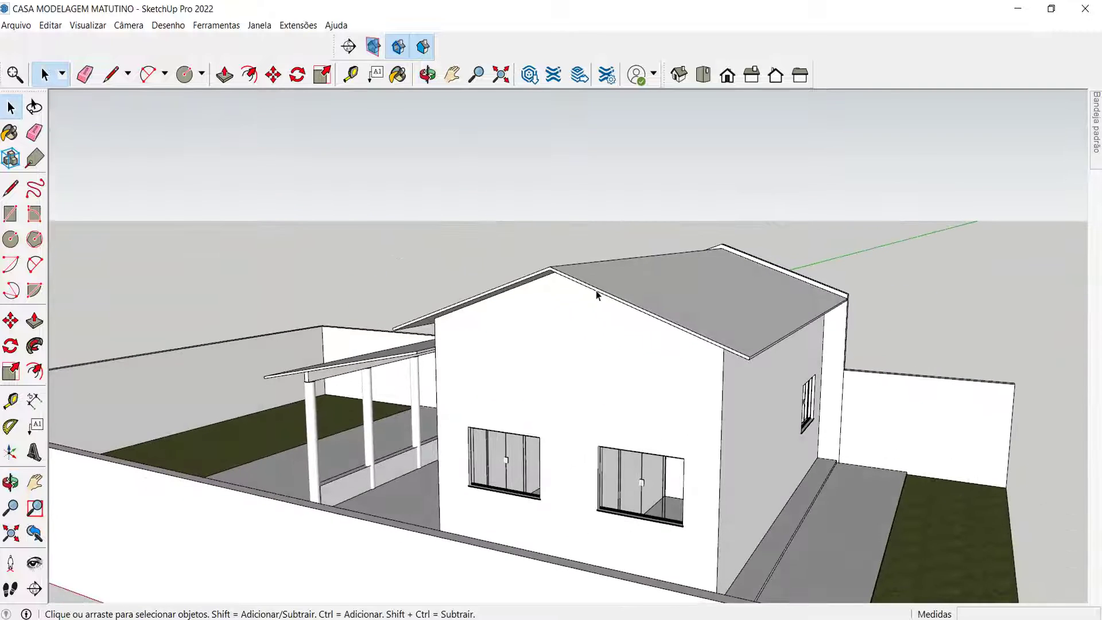
pyautogui.click(625, 287)
pyautogui.moveTo(805, 317); pyautogui.dragTo(714, 335, button='middle')
pyautogui.moveTo(848, 347); pyautogui.dragTo(374, 346, button='middle')
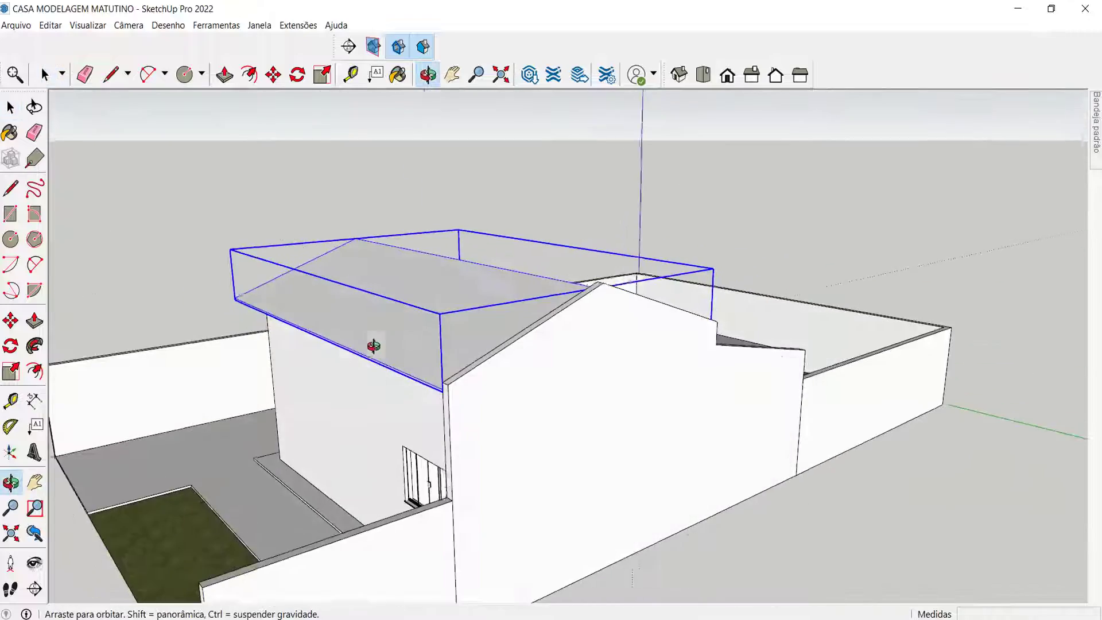
pyautogui.scroll(3, 521, 348)
pyautogui.moveTo(806, 315); pyautogui.dragTo(520, 384, button='middle')
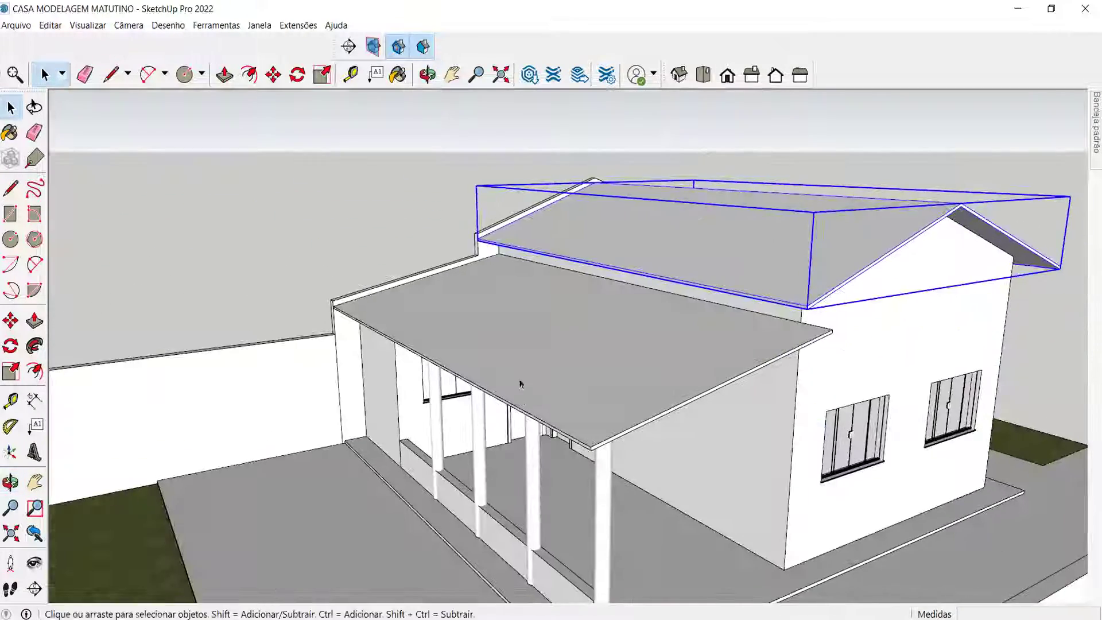
pyautogui.scroll(2, 459, 361)
pyautogui.click(428, 347)
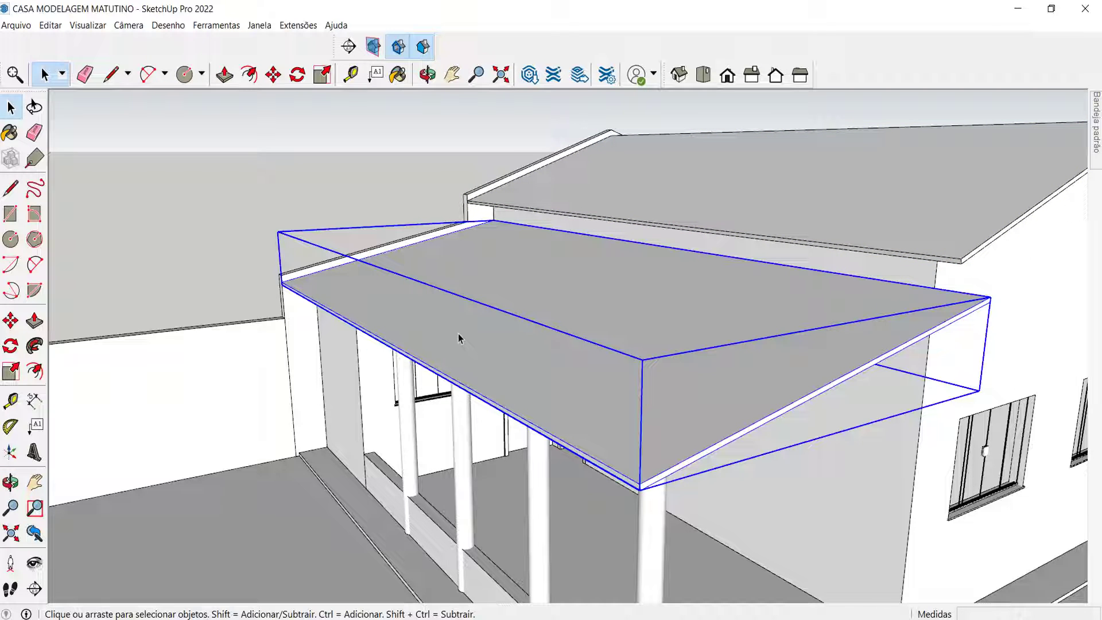
pyautogui.scroll(2, 276, 264)
pyautogui.moveTo(275, 264); pyautogui.dragTo(500, 324, button='middle')
pyautogui.scroll(4, 273, 349)
pyautogui.scroll(-3, 367, 400)
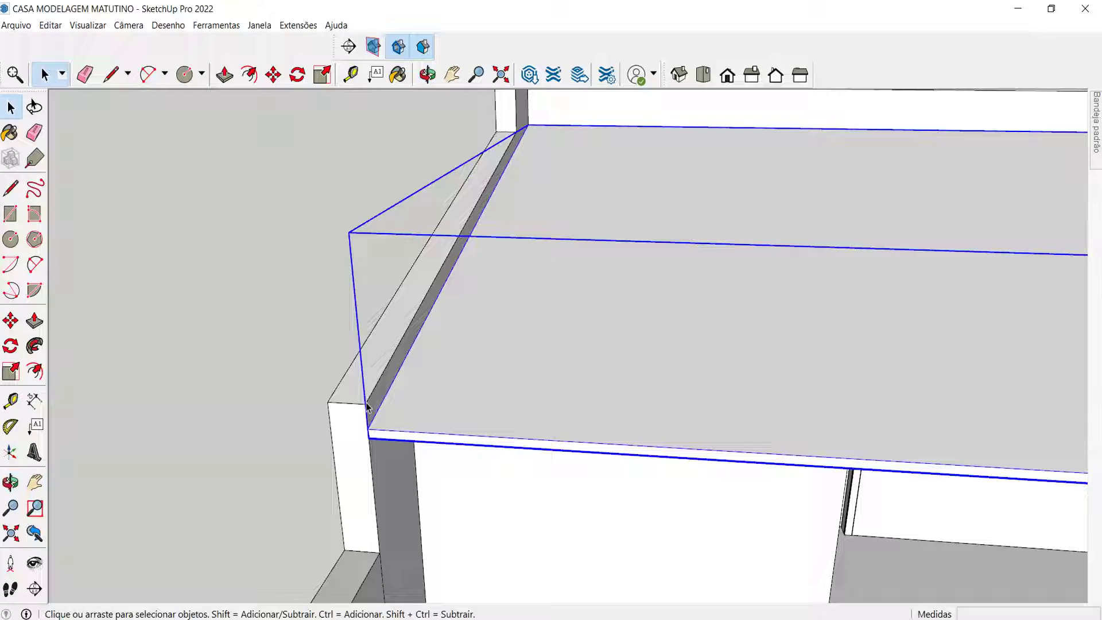
pyautogui.moveTo(403, 435); pyautogui.dragTo(622, 401, button='middle')
pyautogui.scroll(1, 368, 363)
pyautogui.scroll(-7, 291, 307)
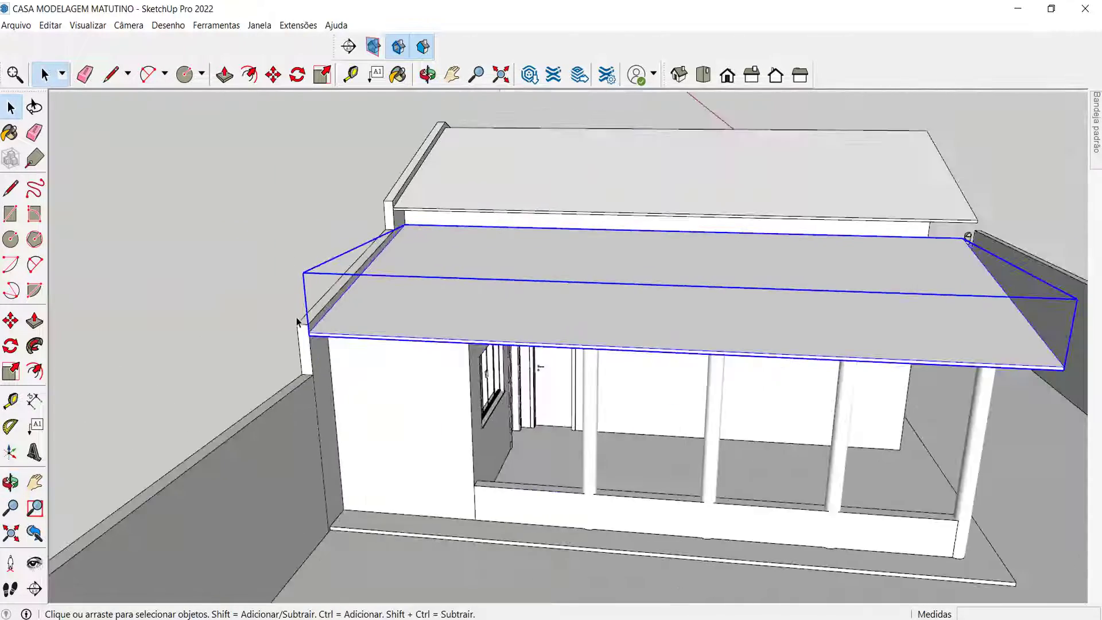
pyautogui.scroll(3, 752, 299)
pyautogui.moveTo(758, 302); pyautogui.dragTo(981, 198, button='middle')
# Keep the default tray open and paint the lower roof and the gable roof with Telhado estilo espanhol from the Telhado materials.
pyautogui.moveTo(1098, 136)
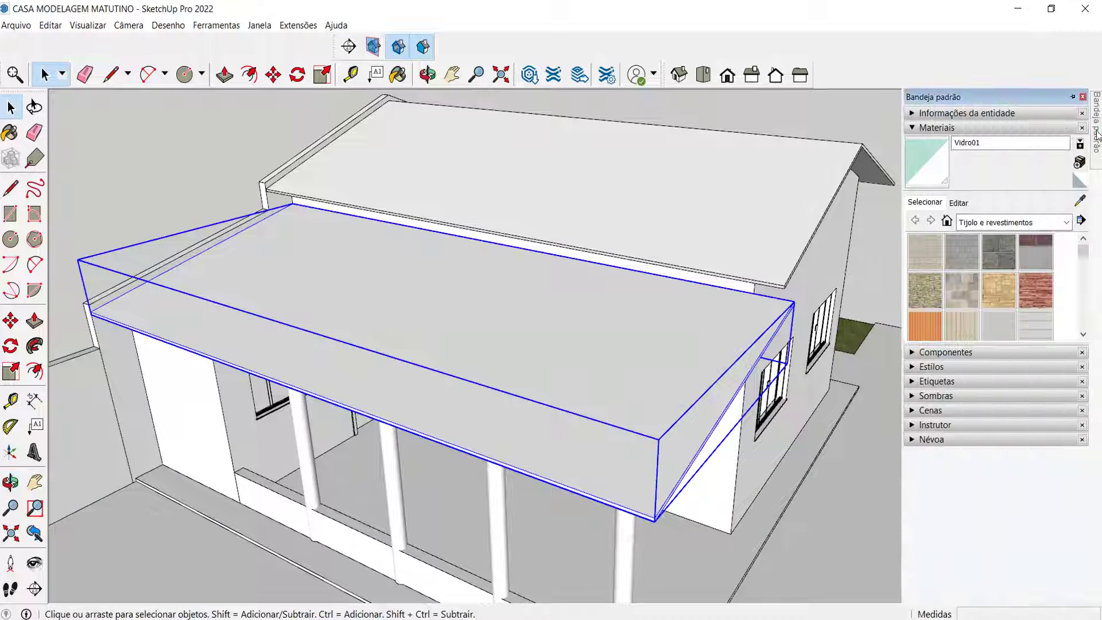
pyautogui.click(1073, 97)
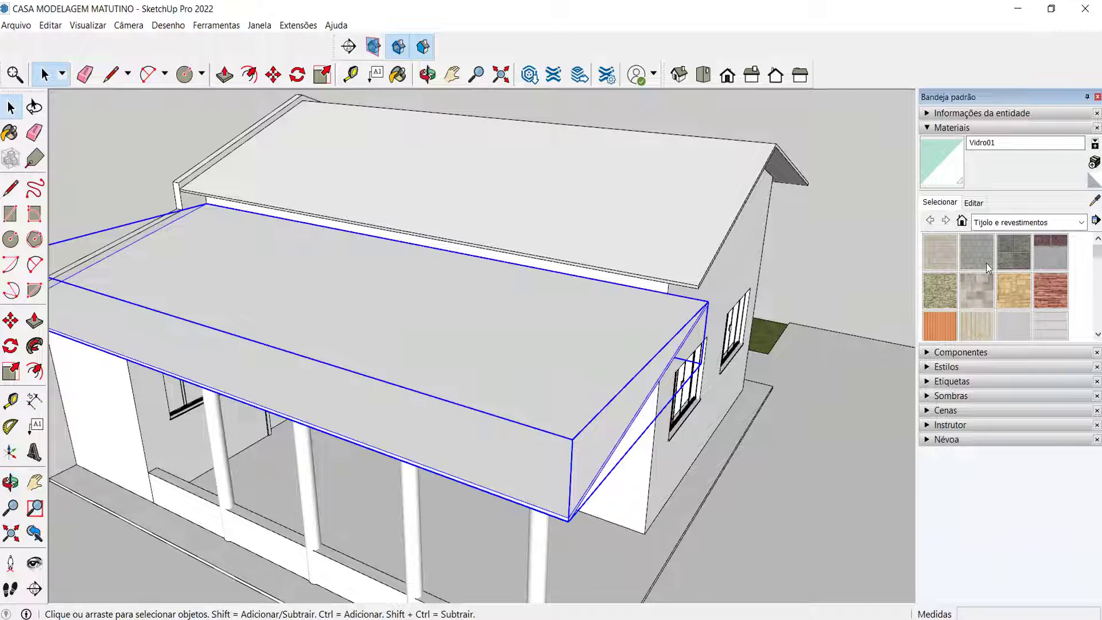
pyautogui.click(999, 222)
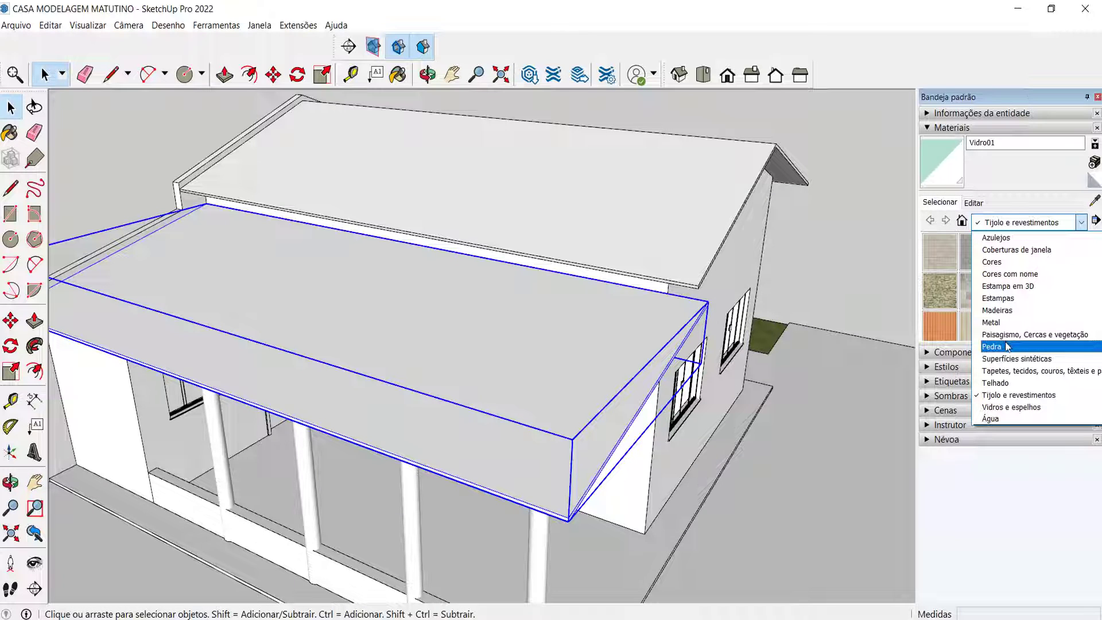
pyautogui.click(1007, 383)
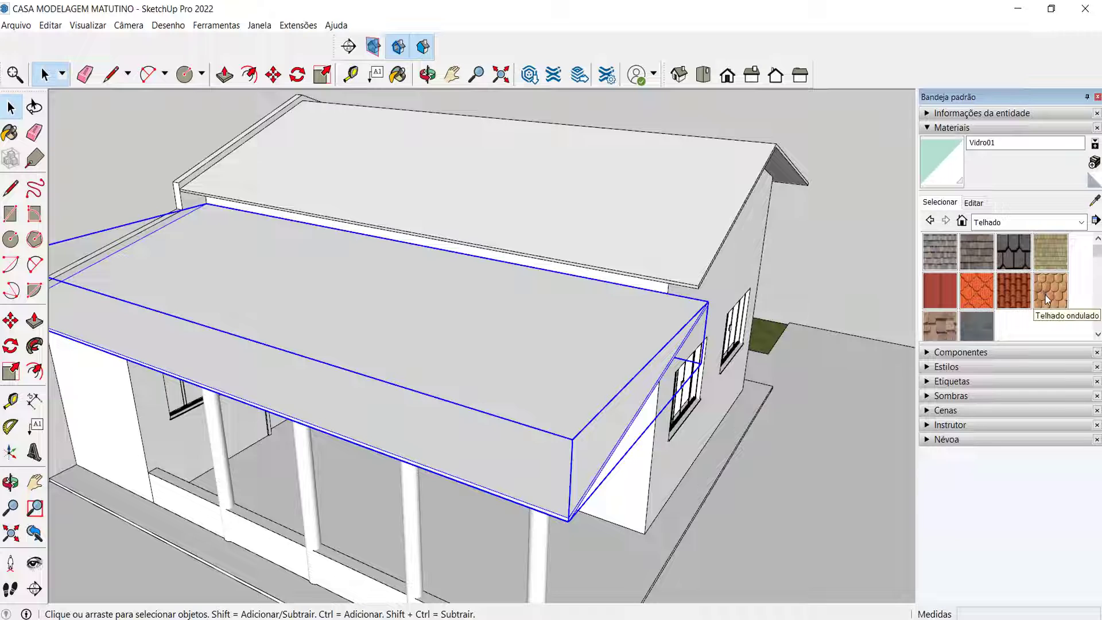
pyautogui.click(1012, 293)
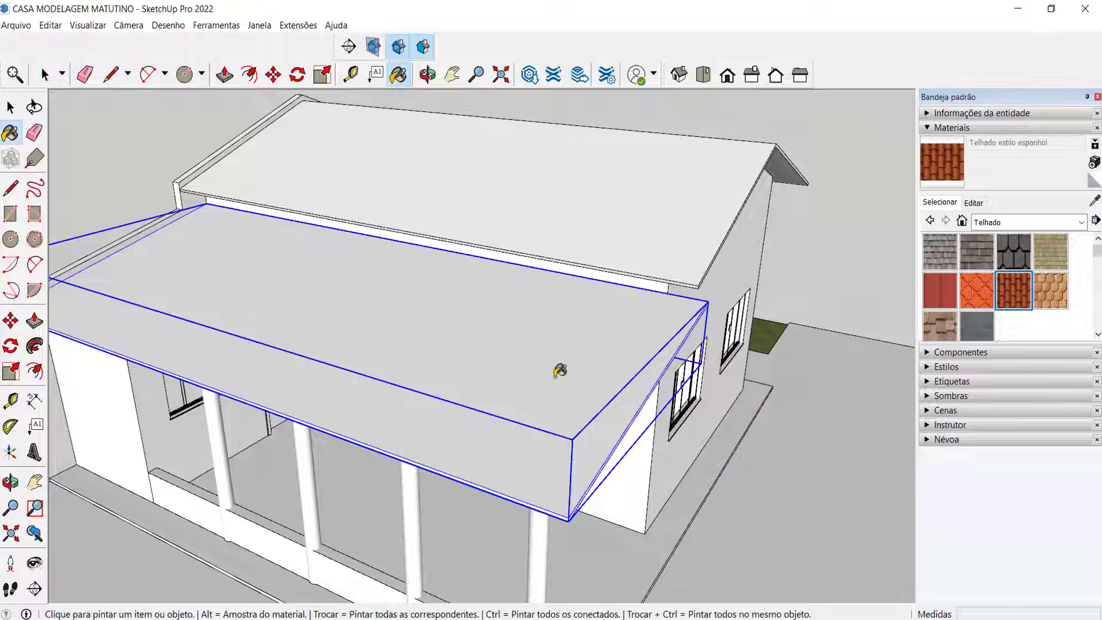
pyautogui.click(544, 350)
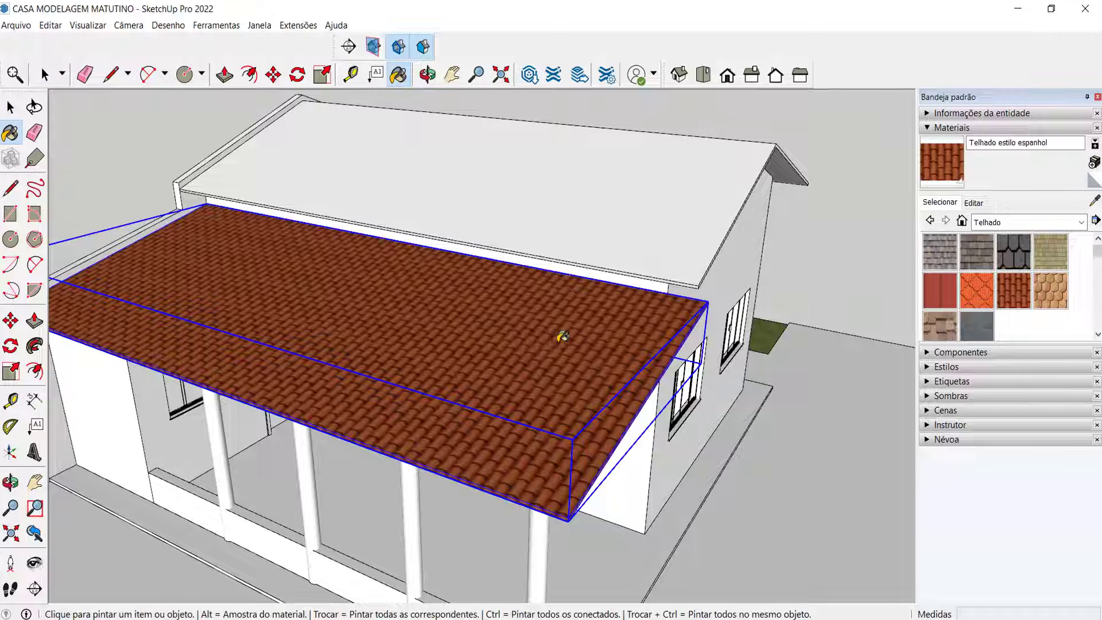
pyautogui.click(639, 233)
pyautogui.moveTo(640, 233); pyautogui.dragTo(685, 315, button='middle')
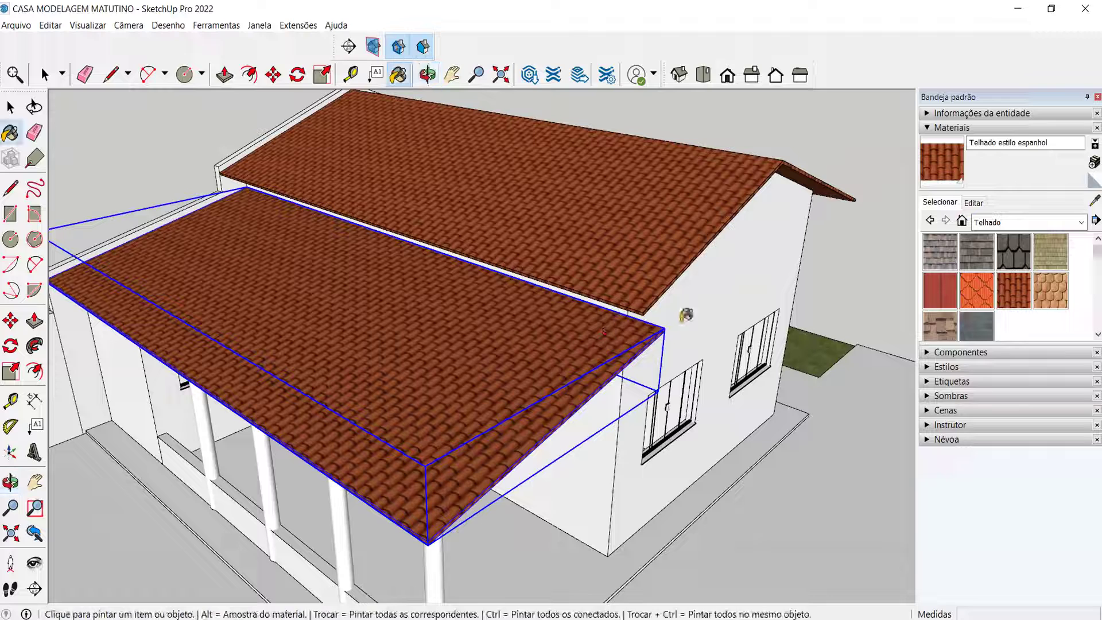
# Set the width of the Telhado estilo espanhol texture to 0,60 m and deselect the lower roof.
pyautogui.click(974, 203)
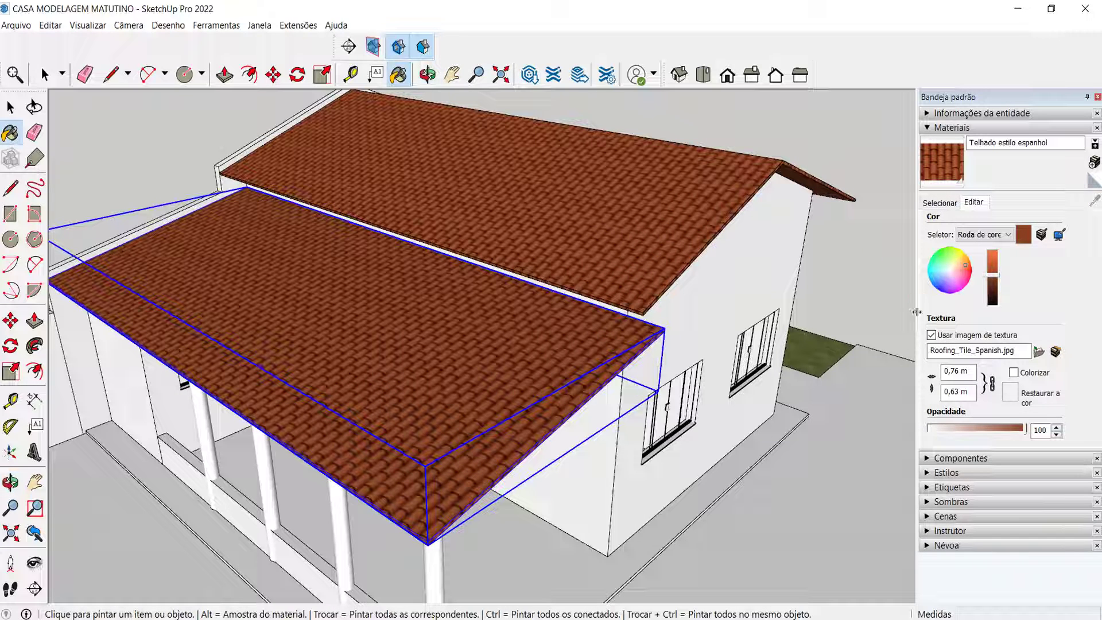
pyautogui.doubleClick(954, 371)
pyautogui.press('BackSpace')
pyautogui.write(',5')
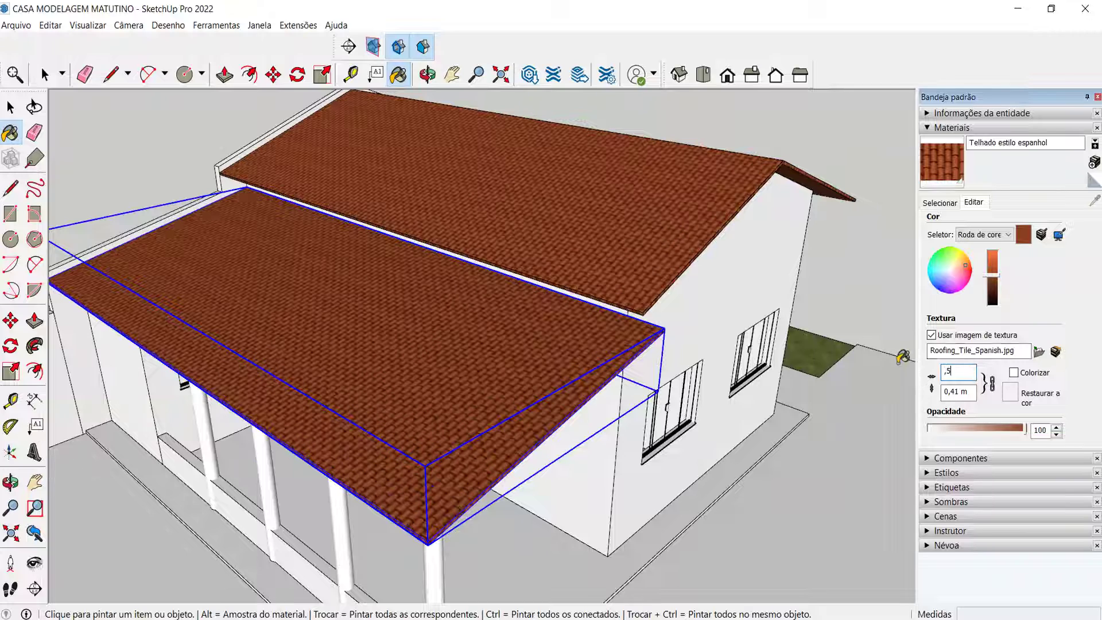
pyautogui.press('BackSpace')
pyautogui.write('6')
pyautogui.scroll(-3, 453, 322)
pyautogui.moveTo(453, 322); pyautogui.dragTo(545, 305, button='middle')
pyautogui.press('space')
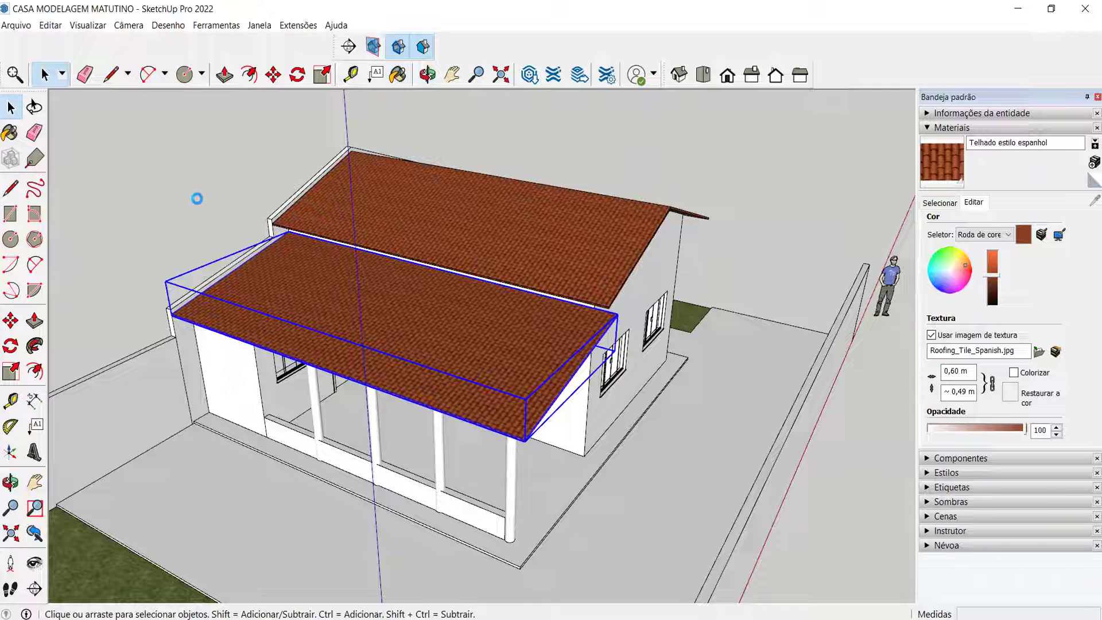
pyautogui.click(202, 208)
pyautogui.moveTo(263, 234); pyautogui.dragTo(269, 287, button='middle')
pyautogui.scroll(1, 269, 287)
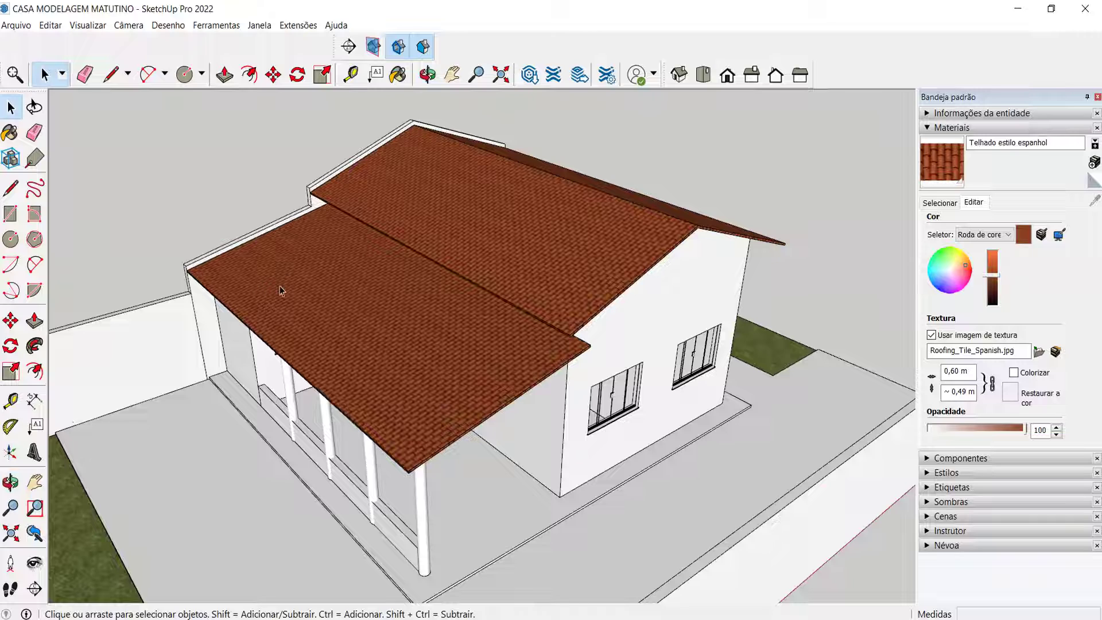